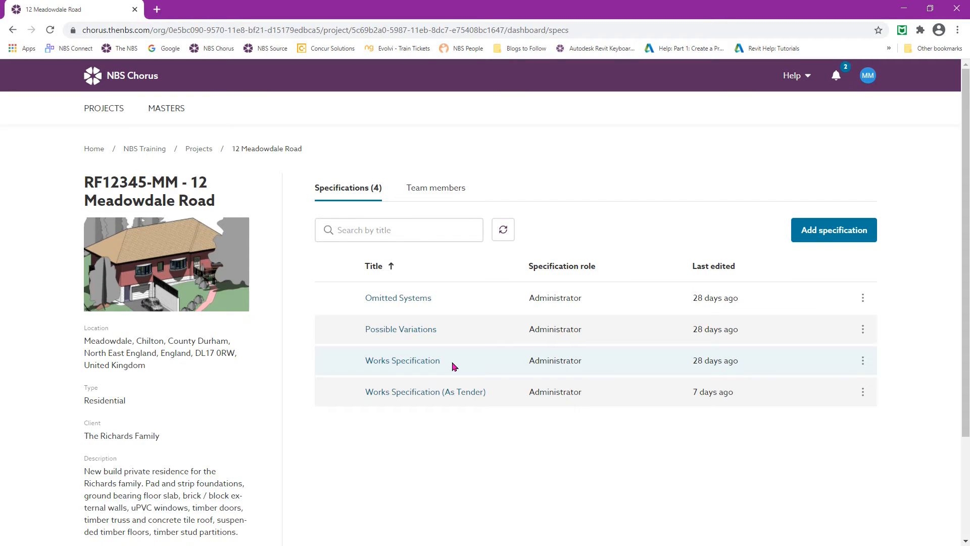
left_click(864, 362)
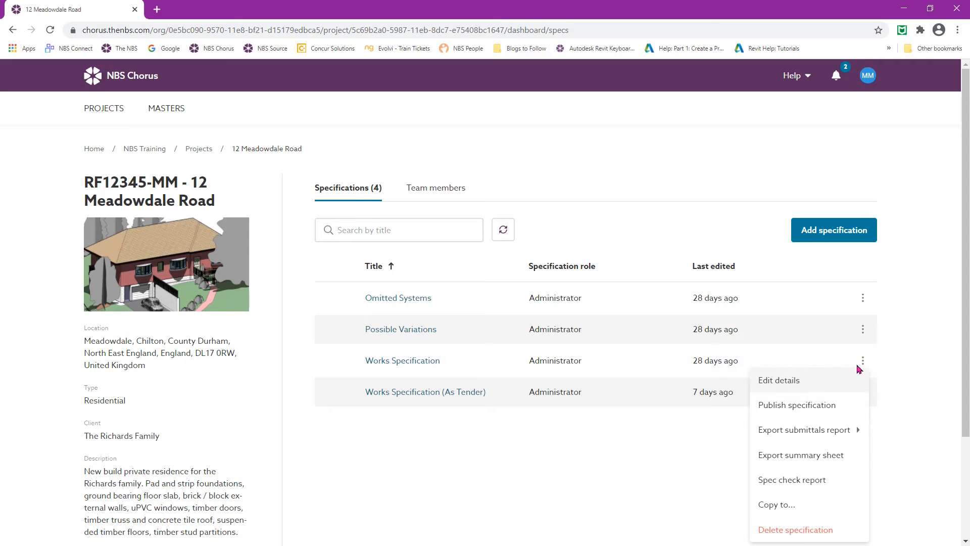
left_click(817, 408)
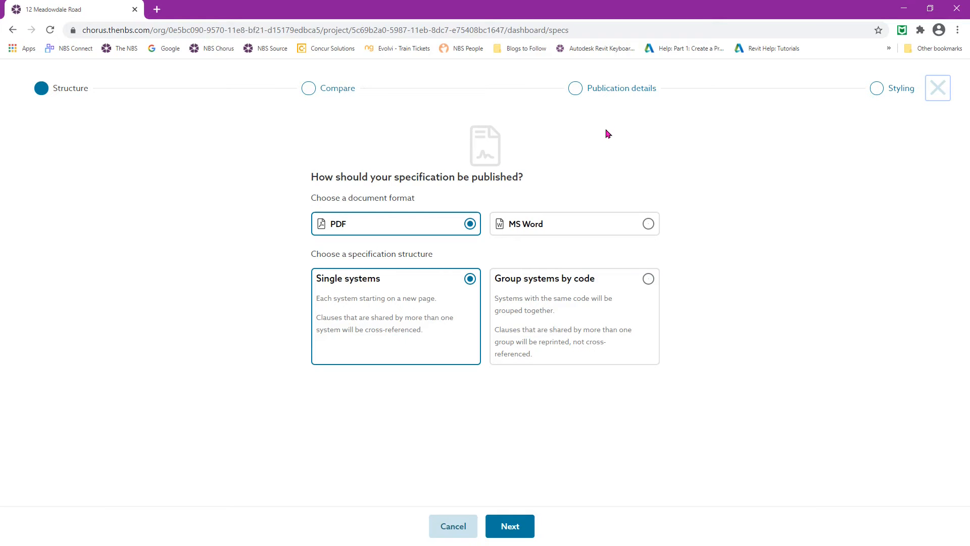
left_click(607, 99)
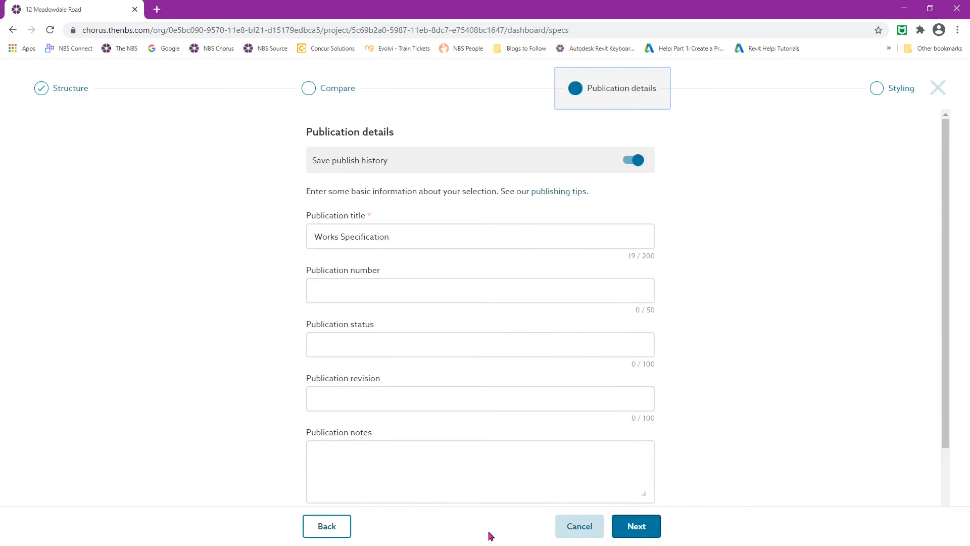
left_click(326, 527)
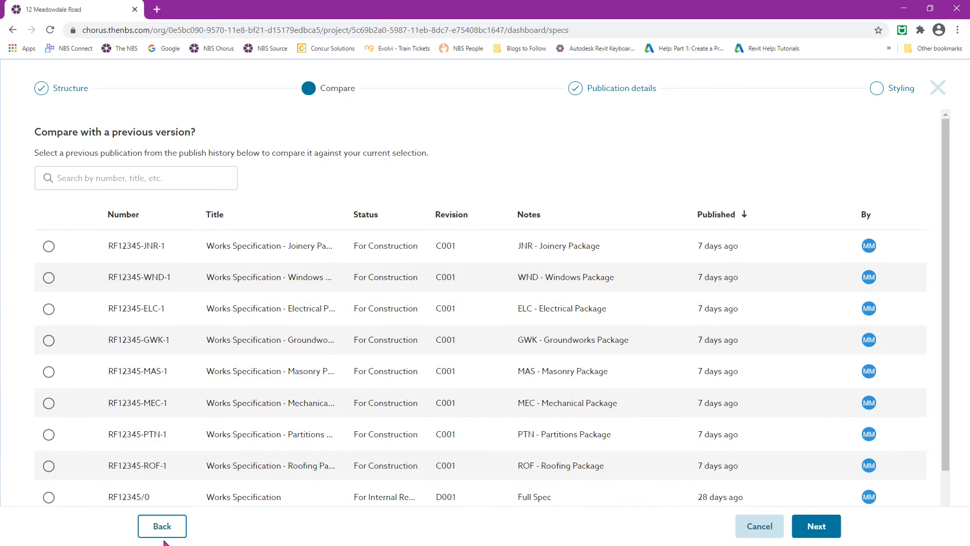
left_click(152, 527)
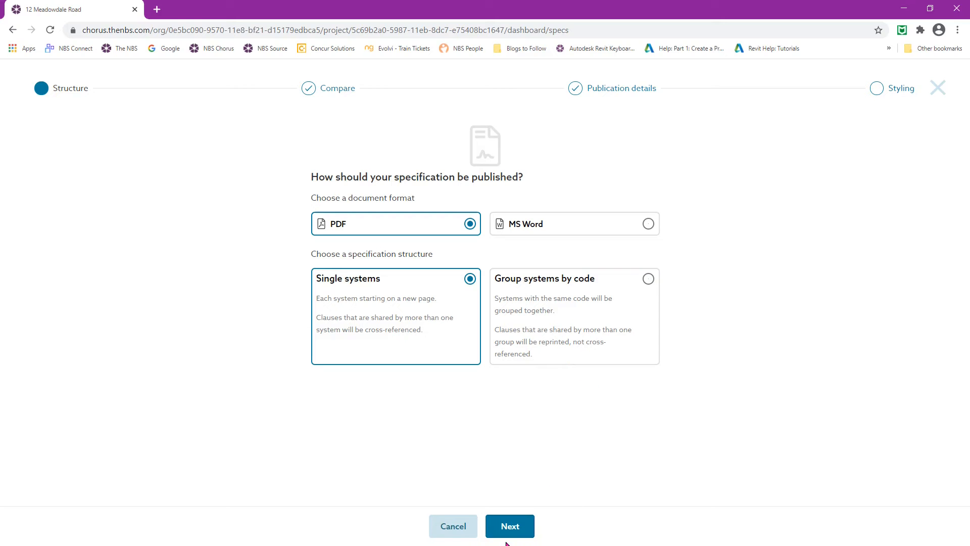
- Accept PDF format with the Single systems structure and proceed to the publication details without selecting a previous version to compare
left_click(509, 526)
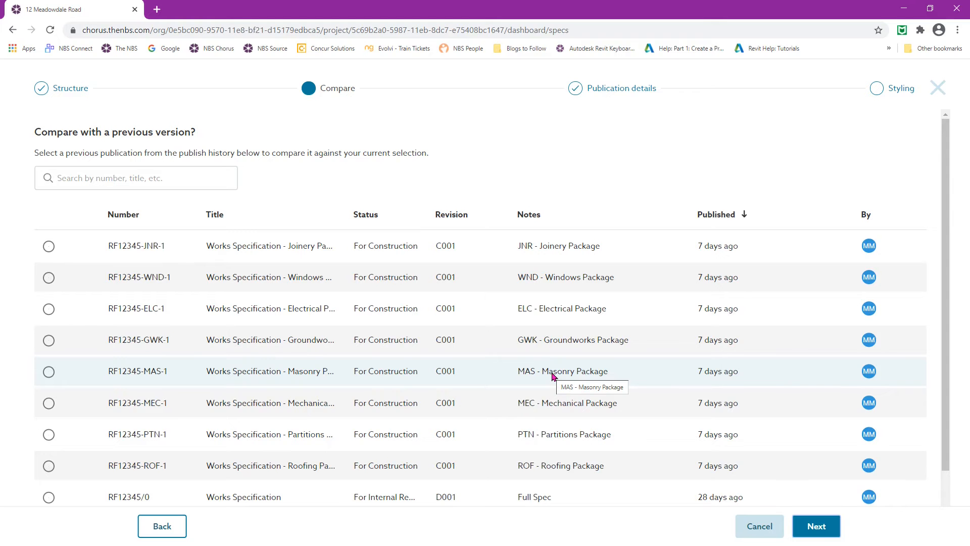
left_click(819, 527)
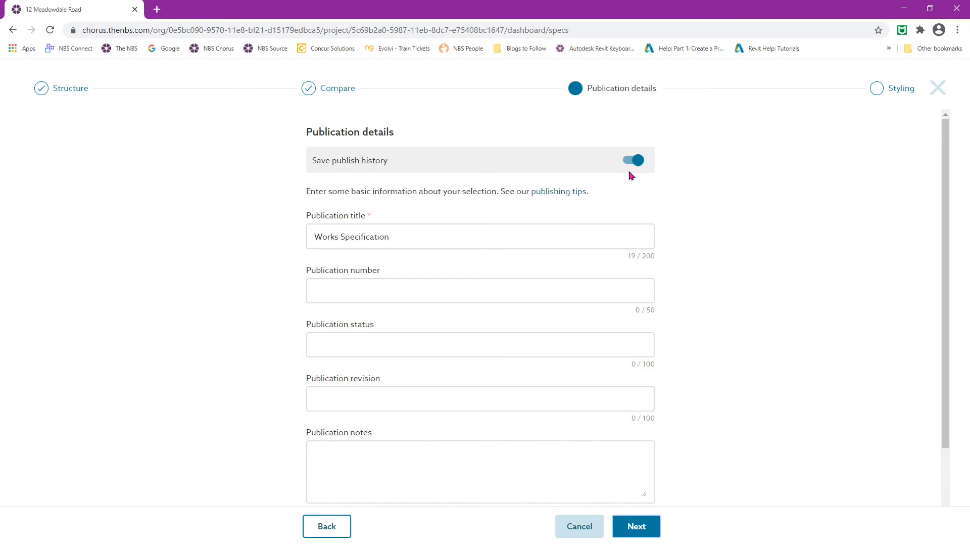
- Enter RF12345/1 as the publication number, keeping Works Specification as the title
left_click(514, 234)
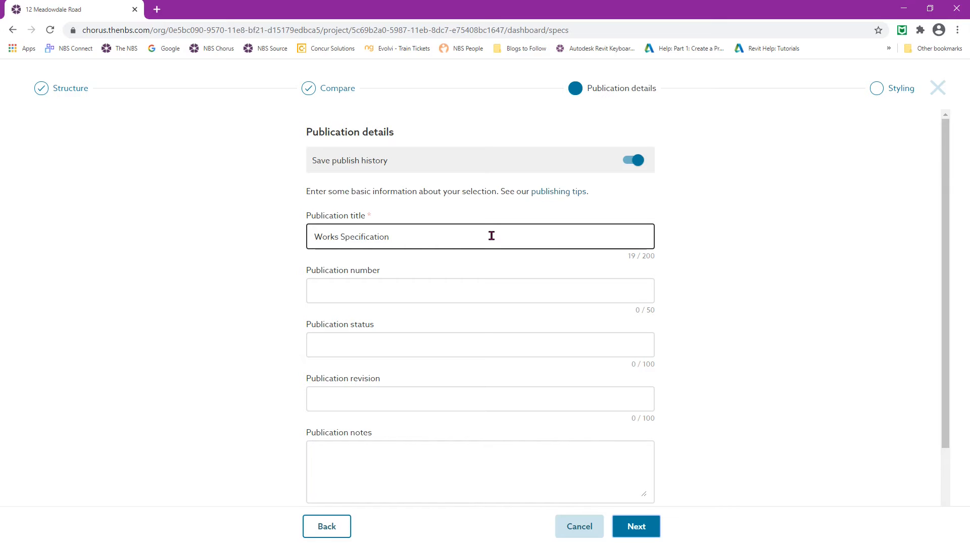
left_click(411, 294)
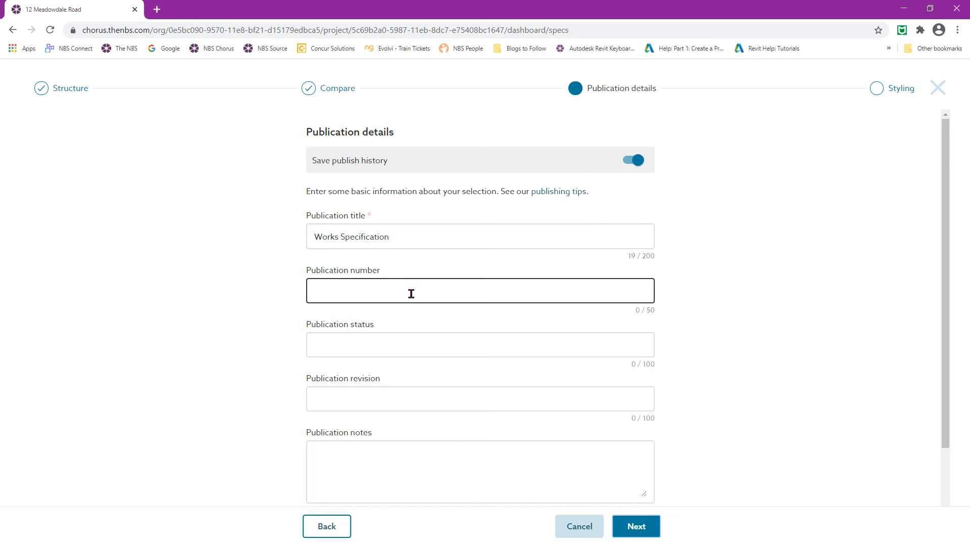
left_click(412, 293)
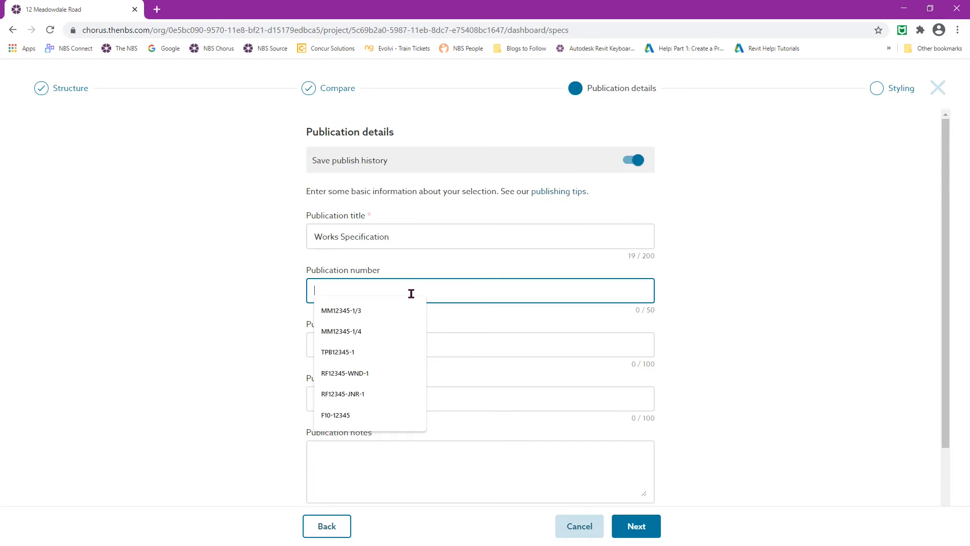
type("RF123")
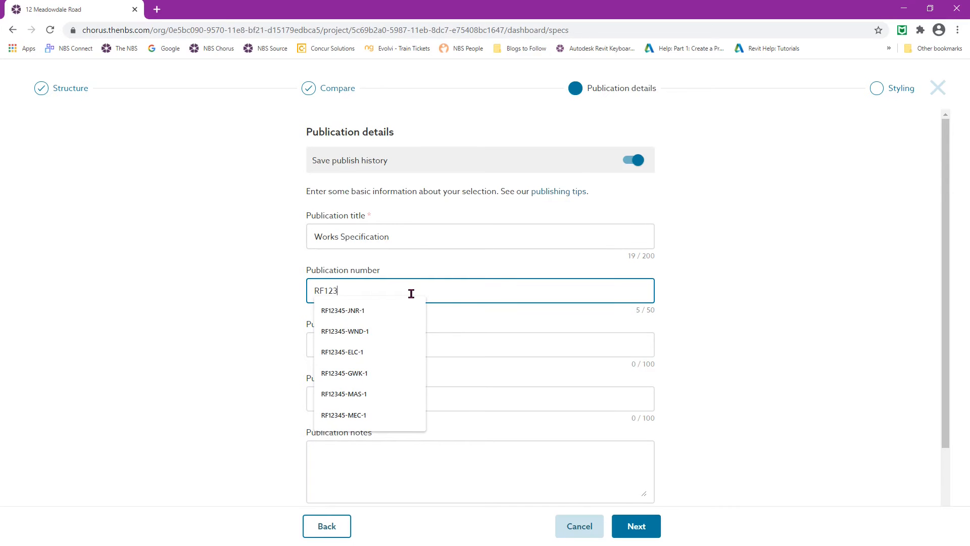
type("45/1")
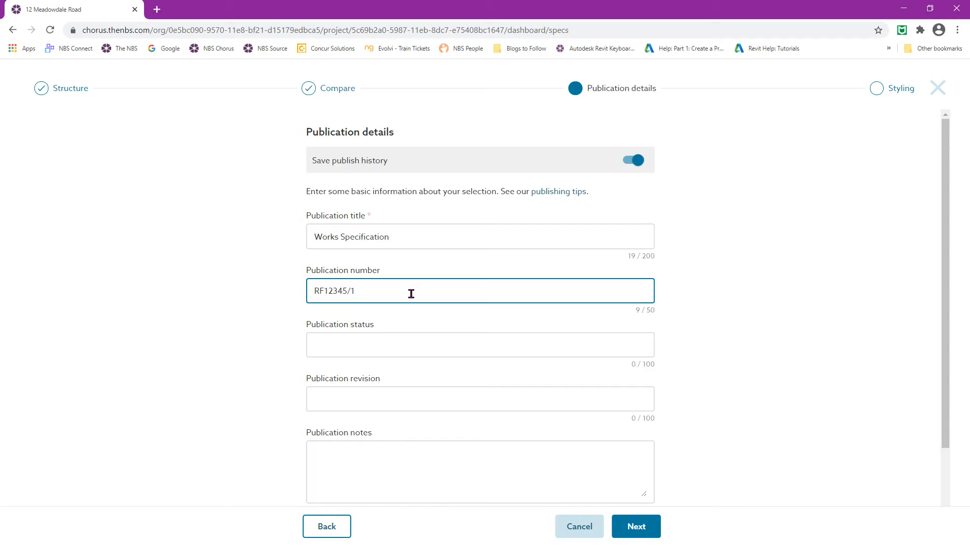
type("F")
key("BackSpace")
- Set the publication status to For Construction and the publication revision to C001
left_click(379, 339)
type("F")
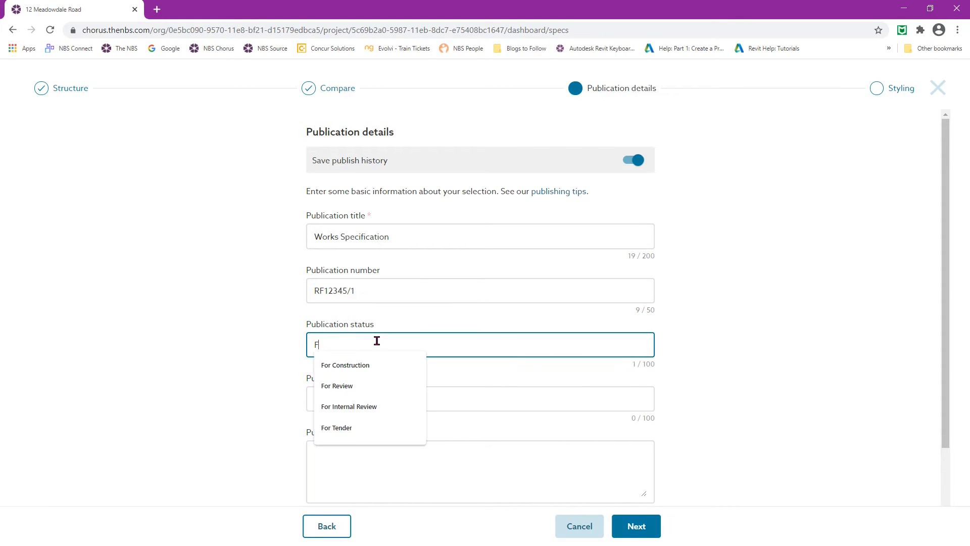
left_click(371, 368)
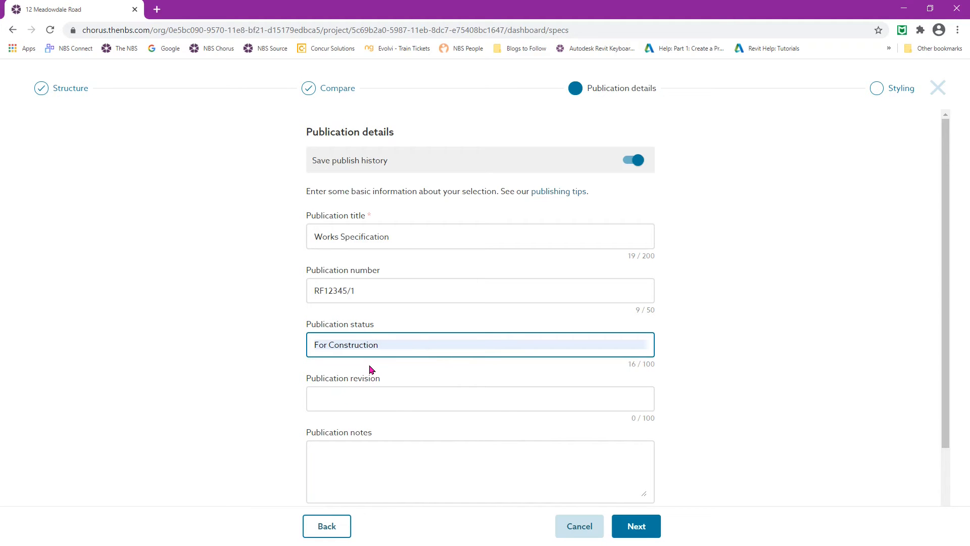
left_click(357, 398)
type("C001")
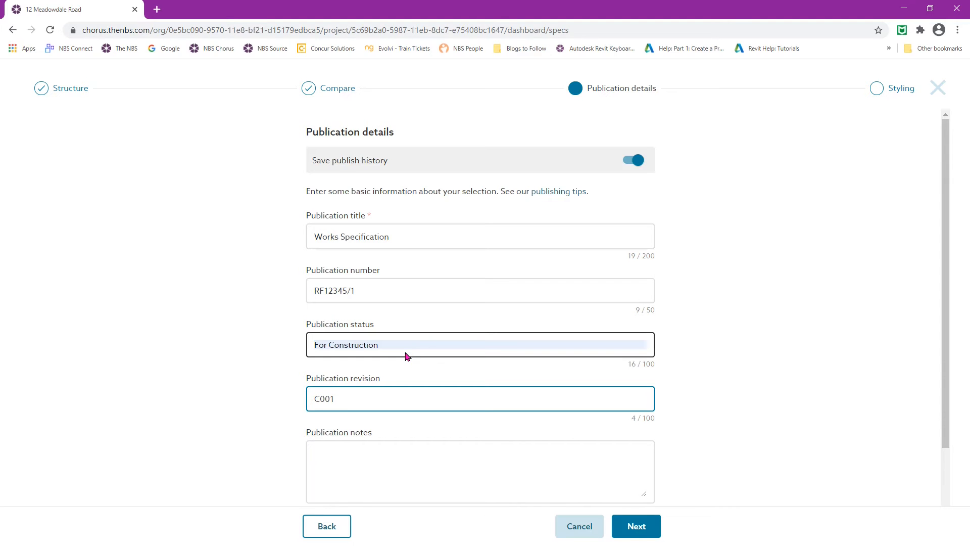
- Enter Full Spec as the publication notes and proceed to the styling stage
left_click(409, 449)
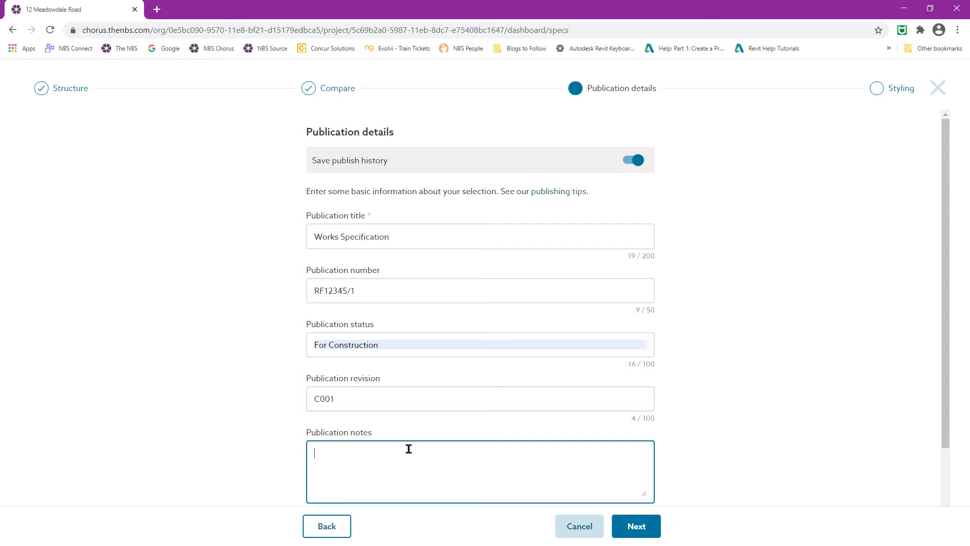
type("Full Spec")
scroll(409, 449, "down", 3)
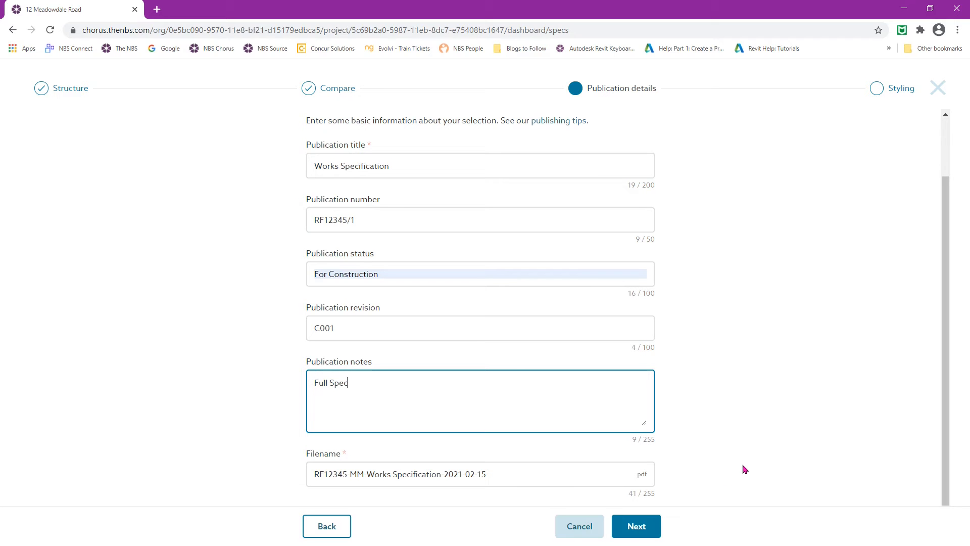
left_click(638, 533)
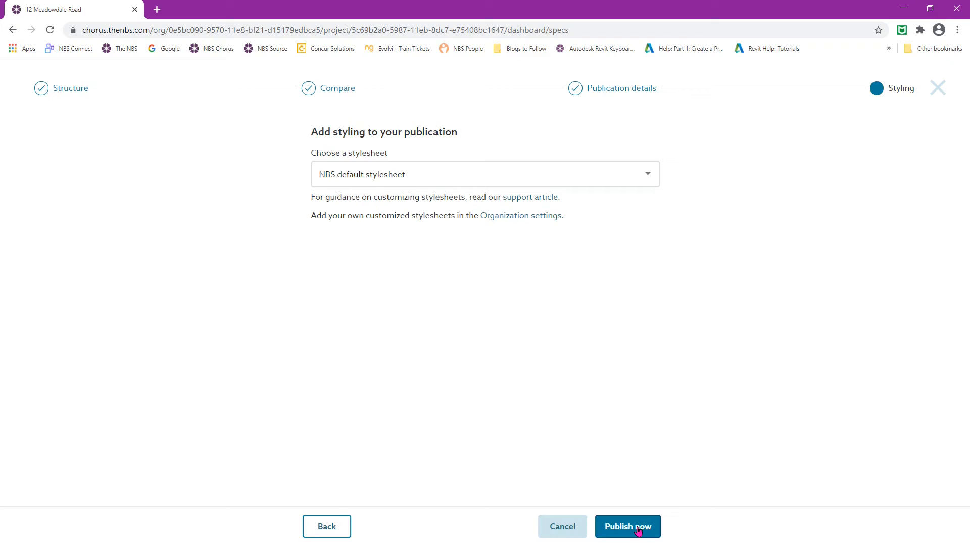
- Check the available stylesheets, keep the NBS default stylesheet and publish the specification
left_click(651, 170)
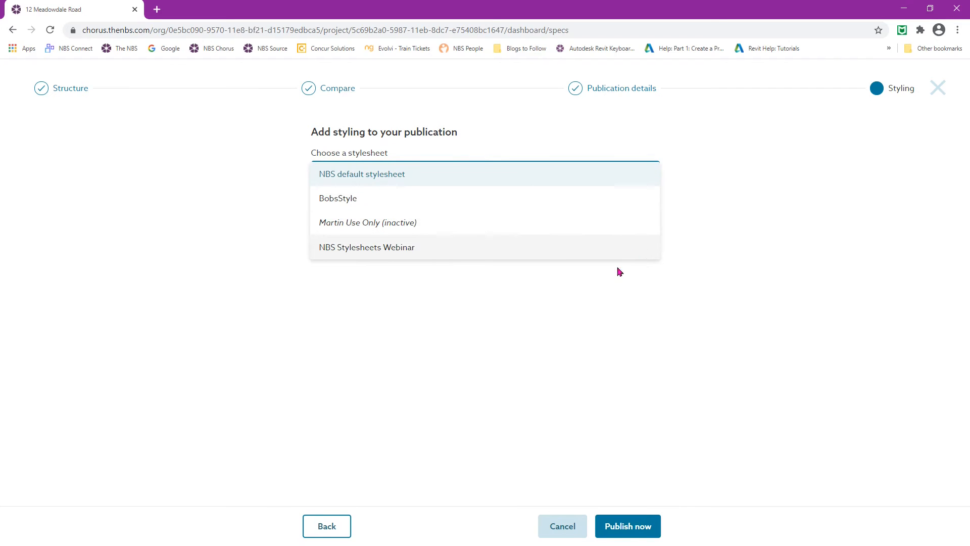
left_click(589, 311)
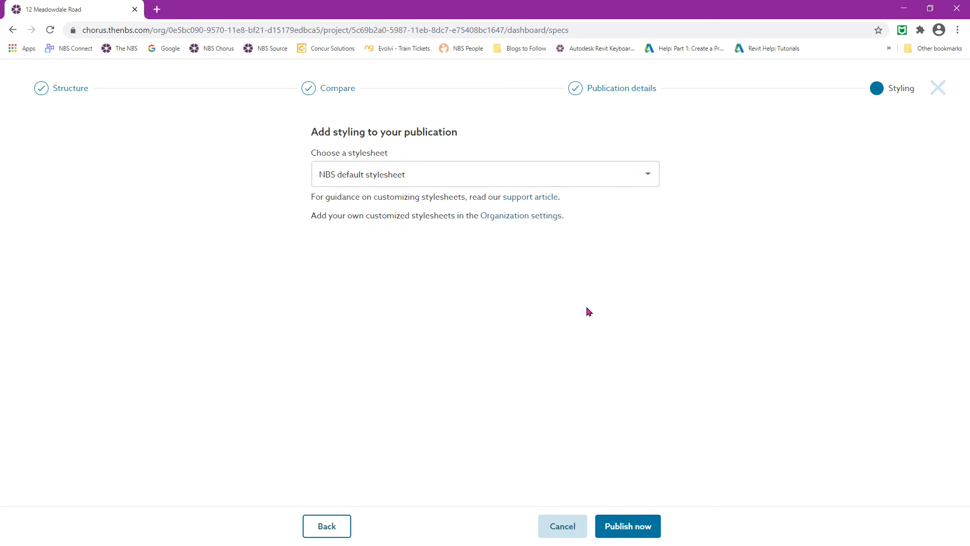
left_click(628, 533)
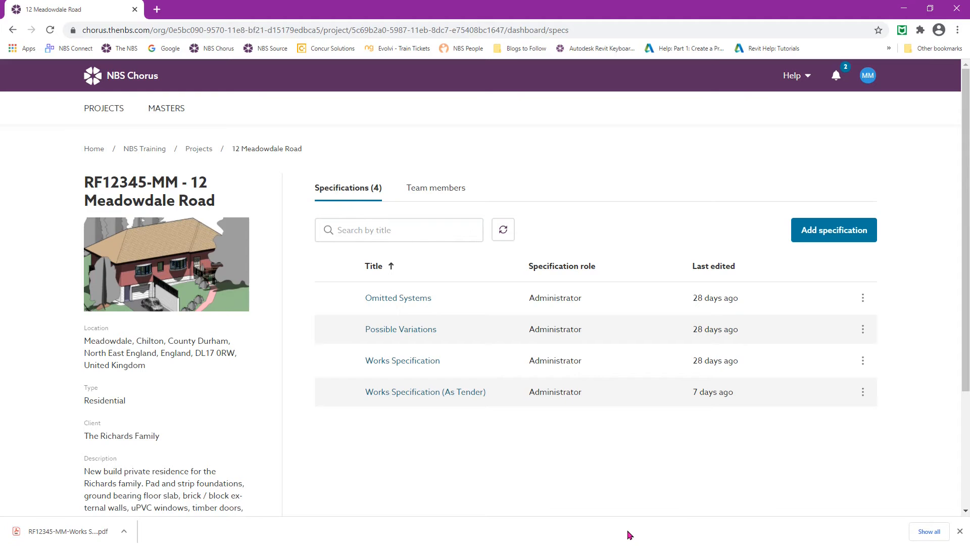
- Open the downloaded Works Specification PDF and review its cover page and contents list
left_click(62, 534)
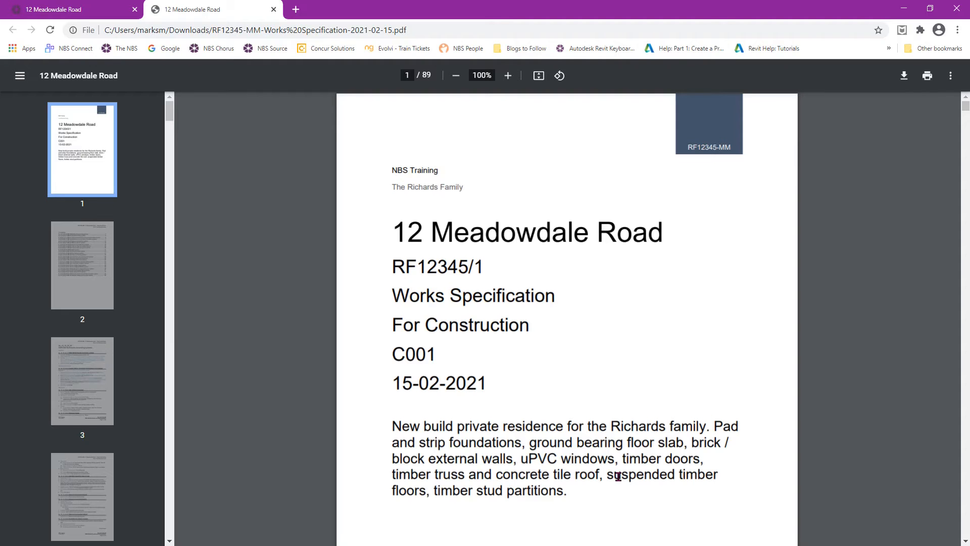
scroll(623, 460, "down", 5)
scroll(625, 457, "down", 7)
scroll(622, 458, "down", 2)
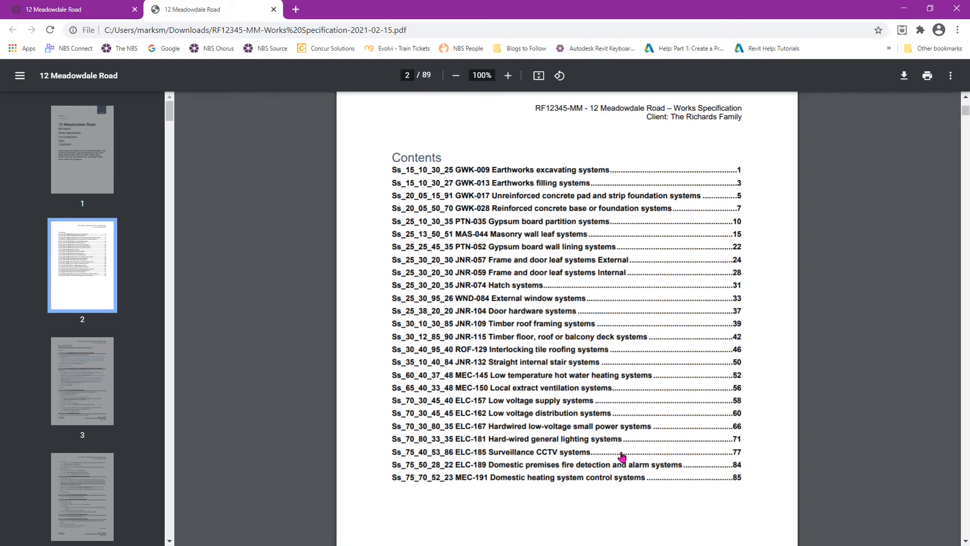
- Return to the project, view the Works Specification's publish history and check the options available for the Full Spec publication
left_click(87, 12)
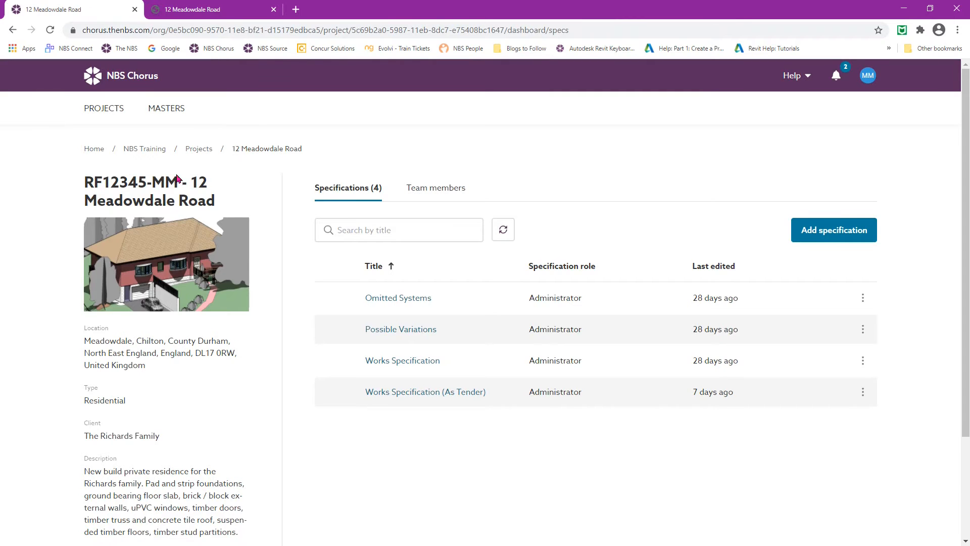
left_click(402, 361)
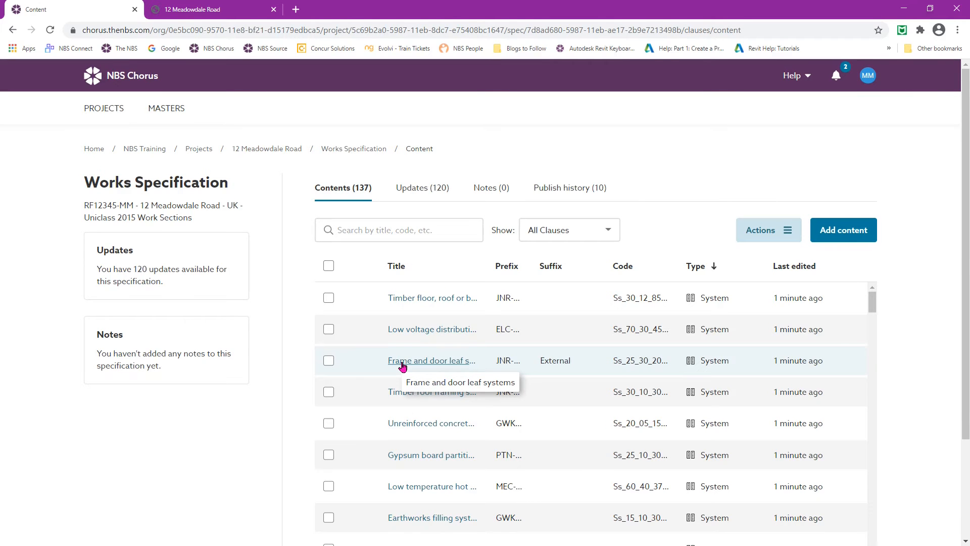
left_click(576, 196)
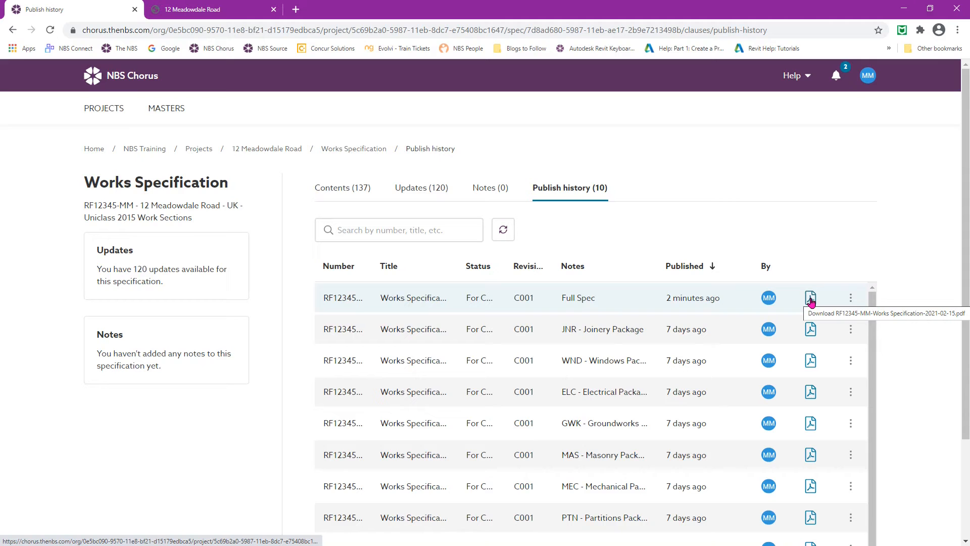
left_click(850, 300)
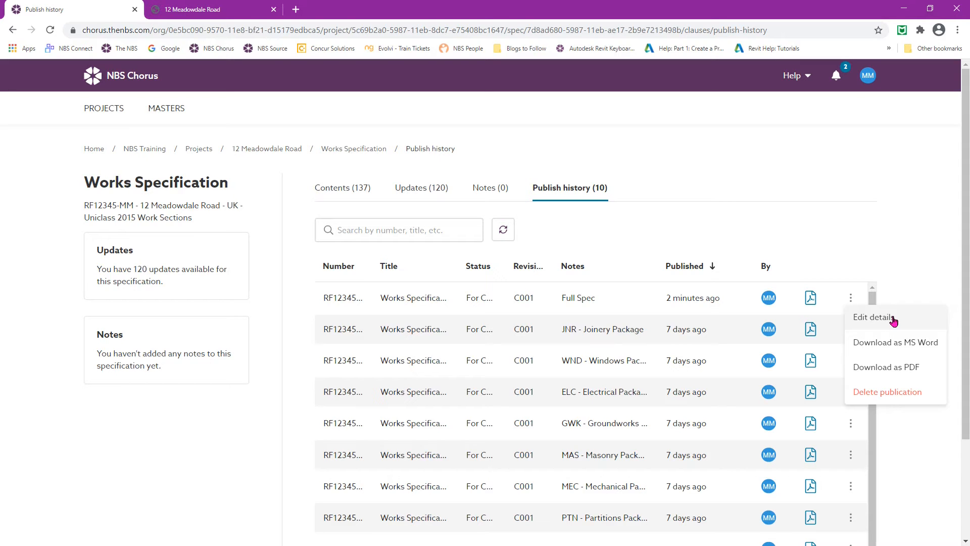
left_click(904, 276)
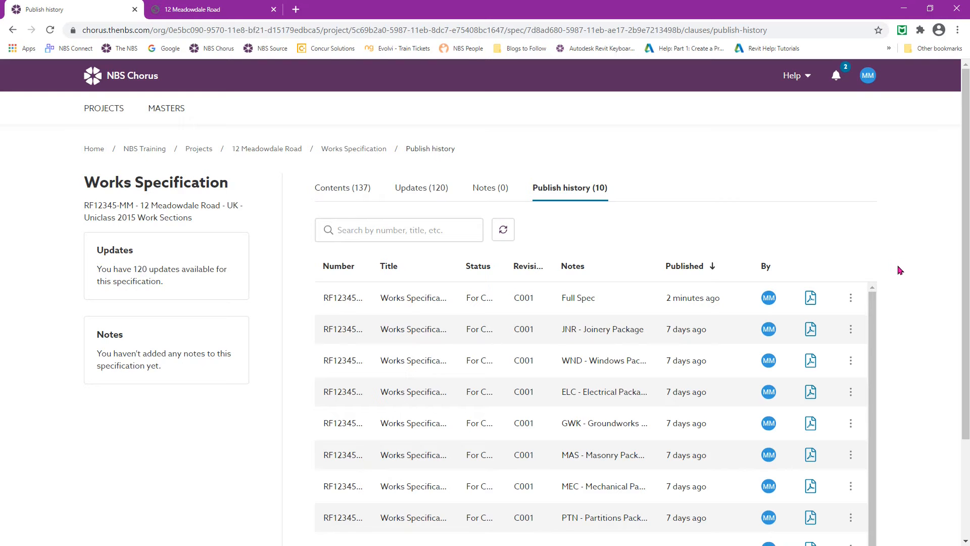
- Select the Internal floor tiling and Electric underfloor heating systems in the Possible Variations specification and start copying them to a project
left_click(292, 152)
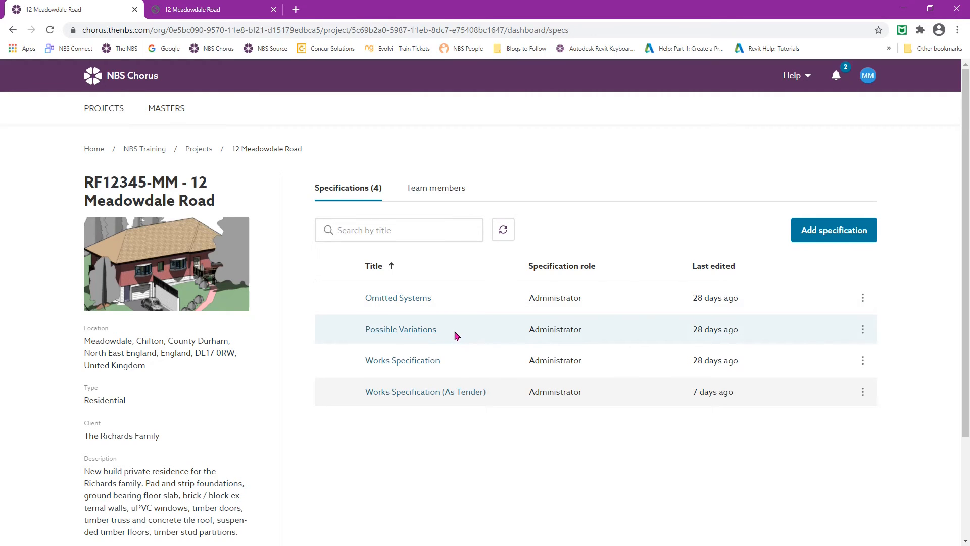
left_click(421, 330)
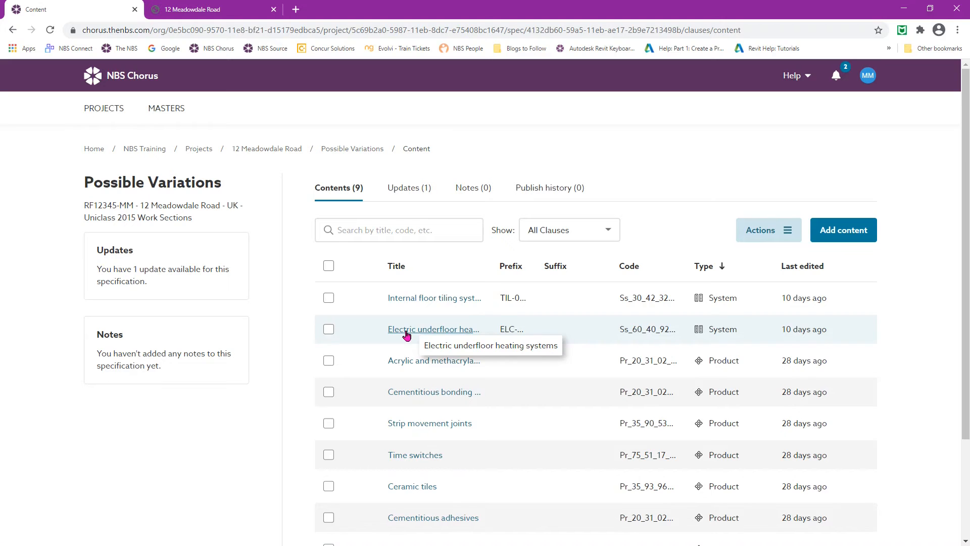
left_click(329, 300)
left_click(329, 329)
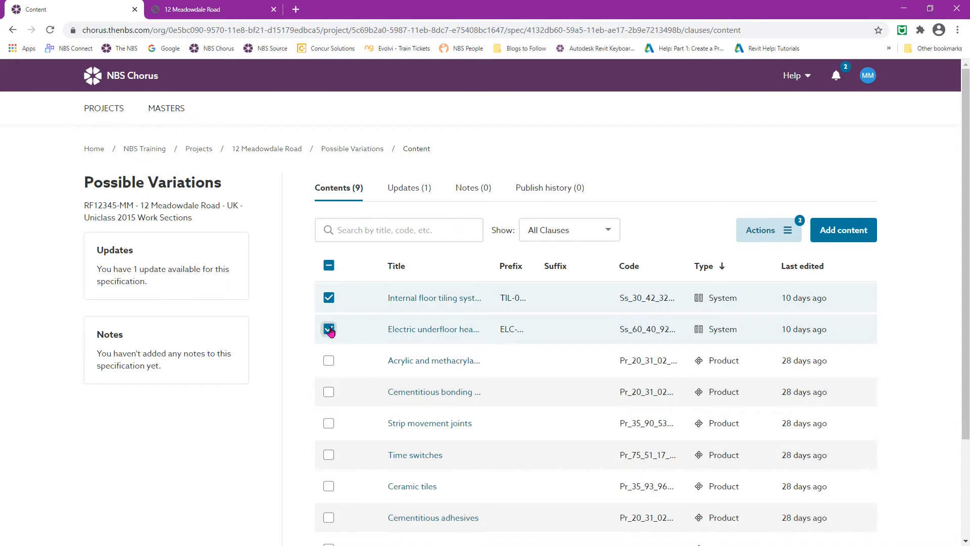
left_click(757, 239)
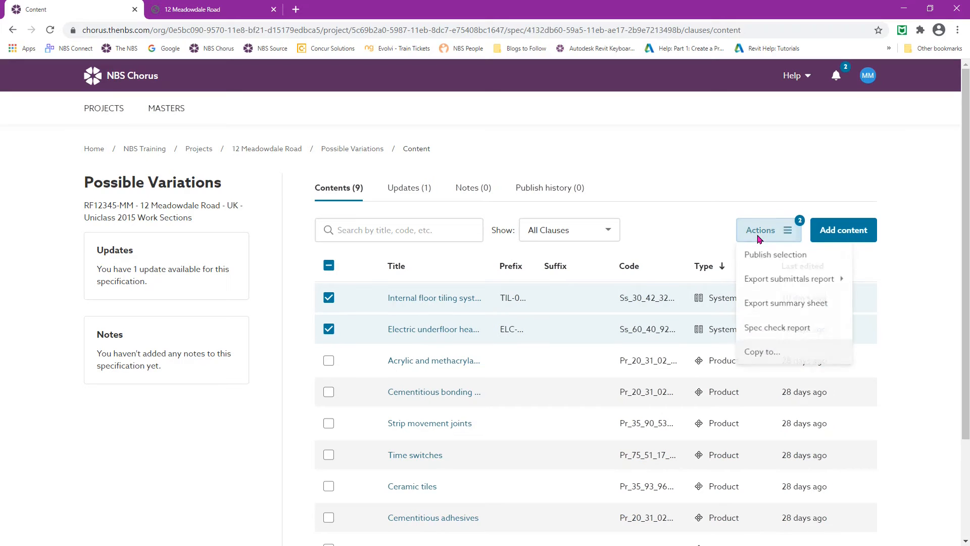
left_click(758, 356)
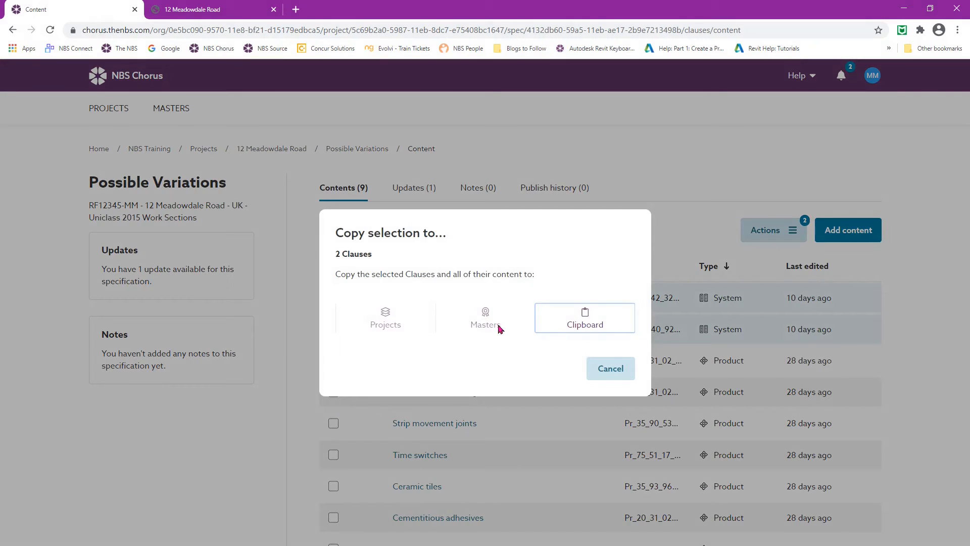
left_click(396, 328)
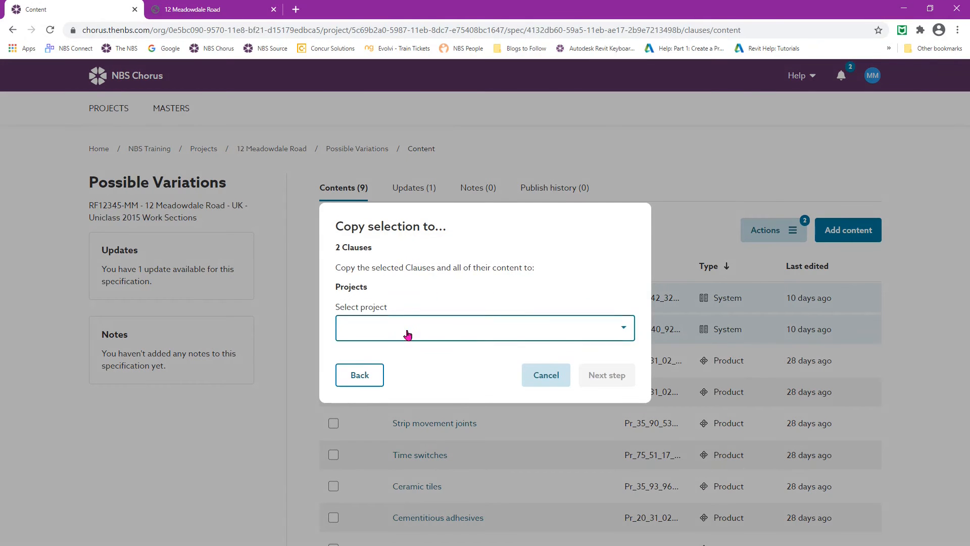
left_click(406, 334)
scroll(407, 335, "down", 5)
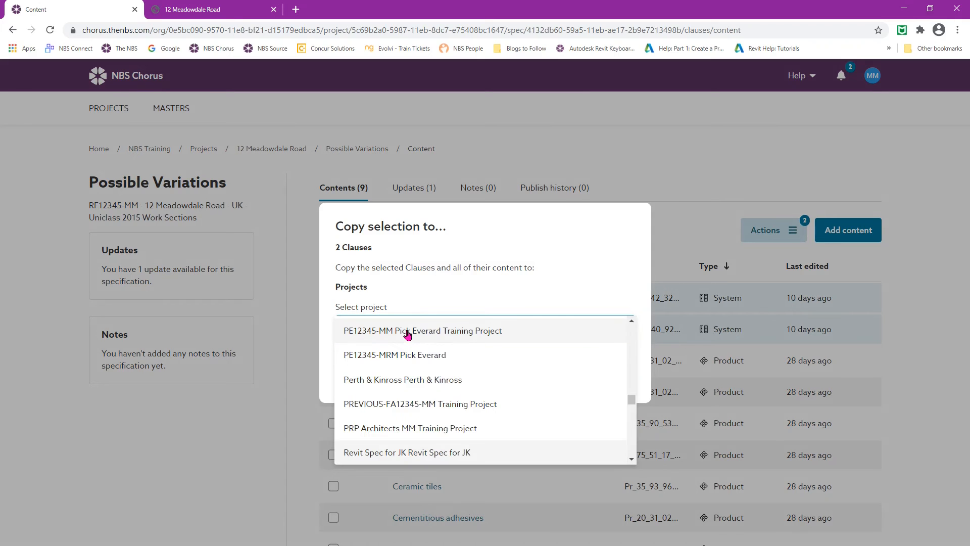
scroll(412, 389, "down", 2)
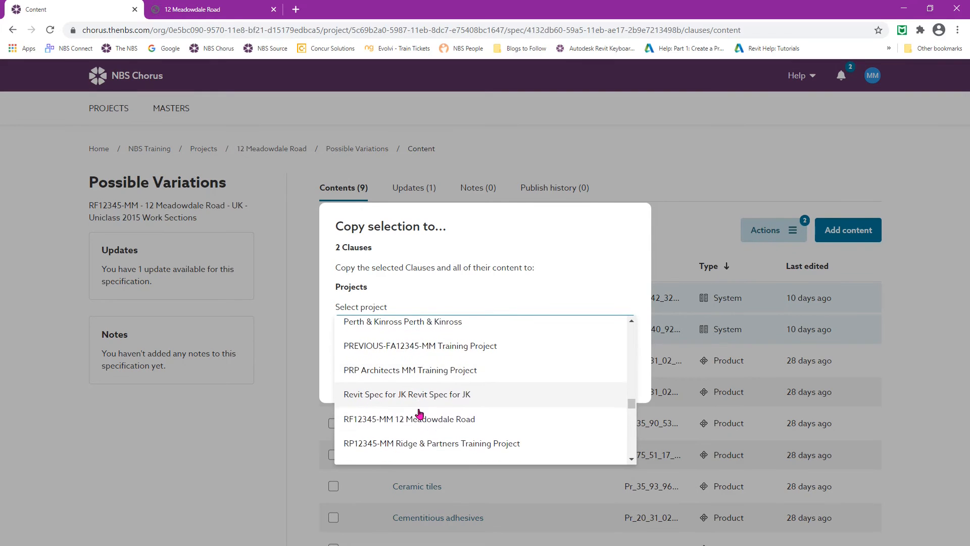
left_click(416, 422)
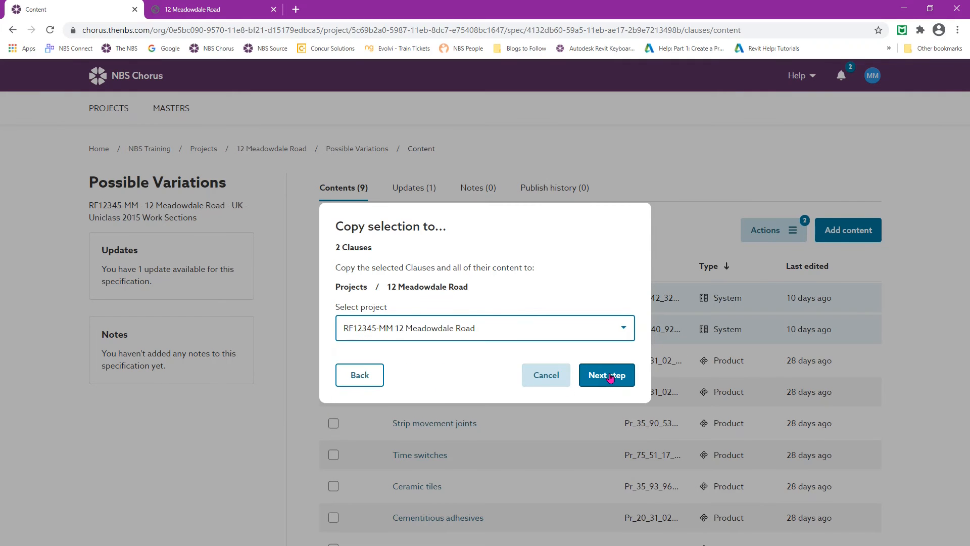
left_click(609, 376)
left_click(561, 332)
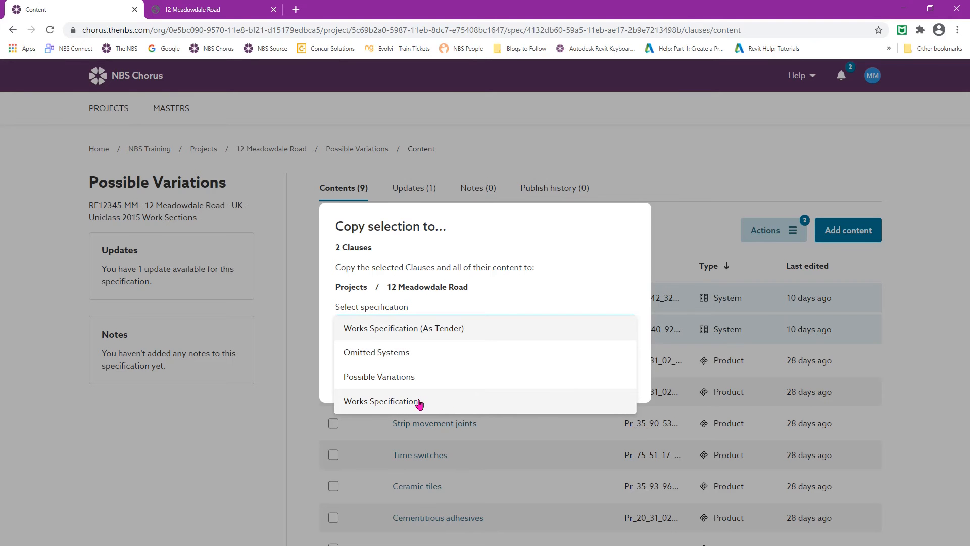
left_click(419, 401)
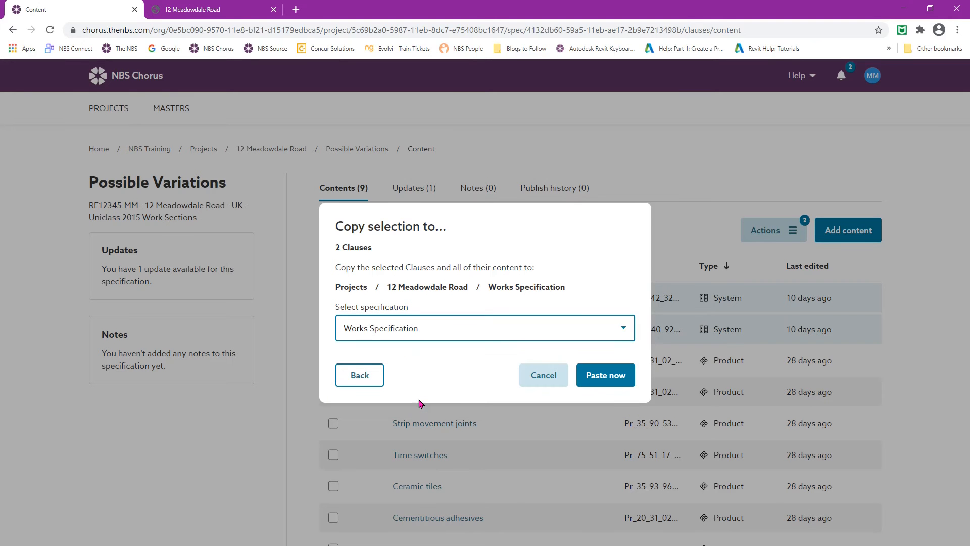
left_click(604, 379)
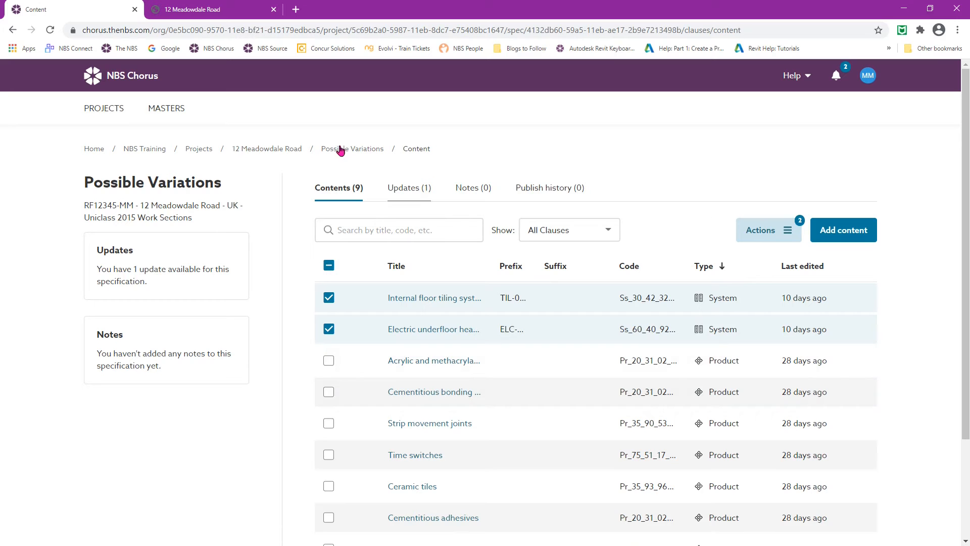
- Find the Surveillance CCTV system in the Works Specification by searching for CCTV and start copying it to a project
left_click(284, 148)
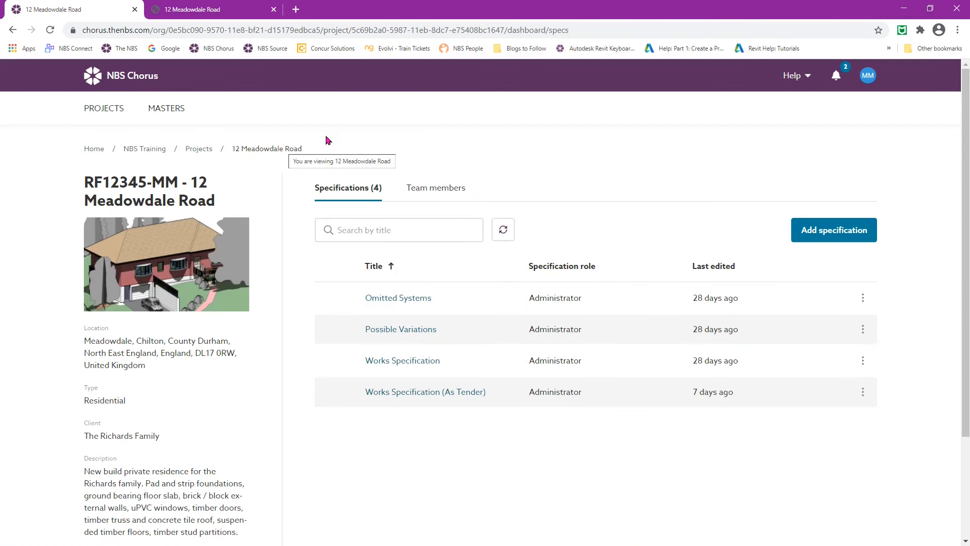
left_click(398, 369)
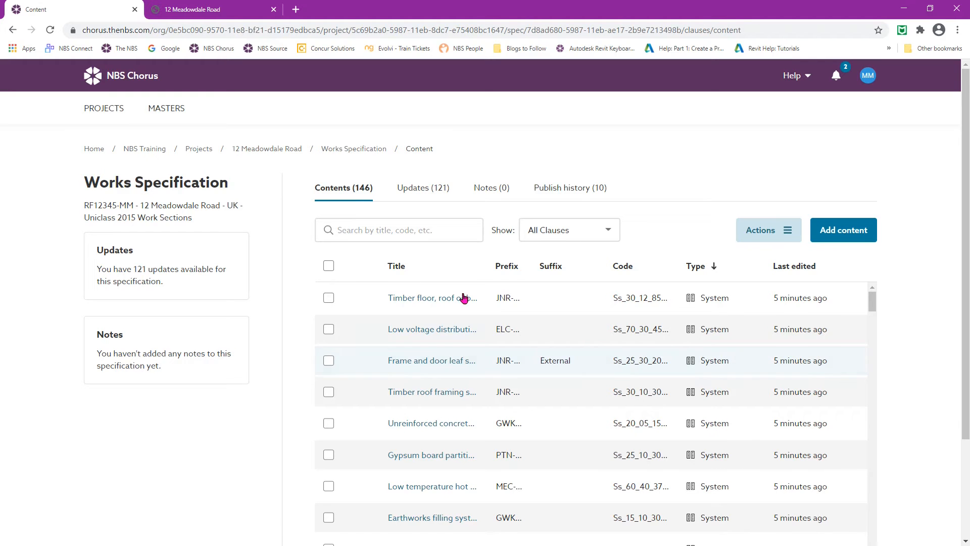
left_click(394, 230)
type("CCTV")
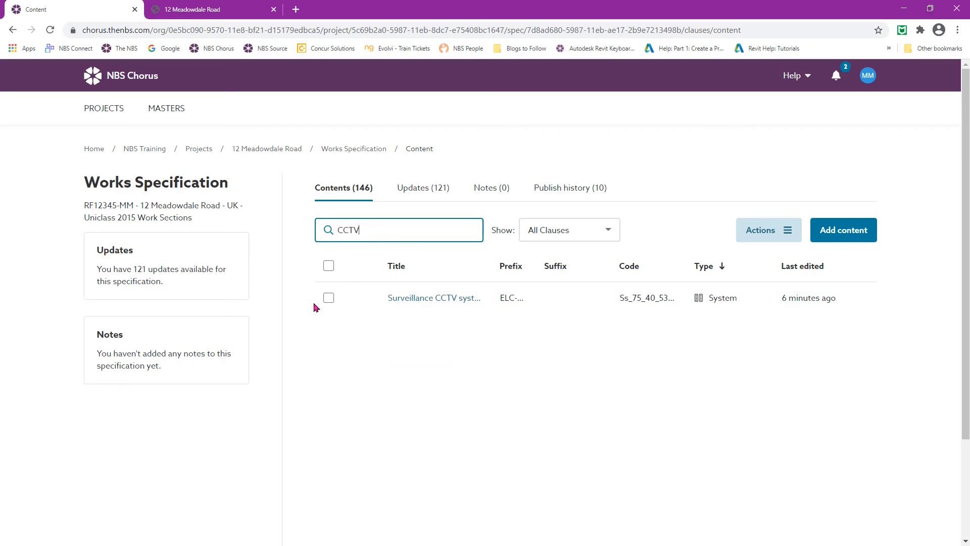
left_click(329, 299)
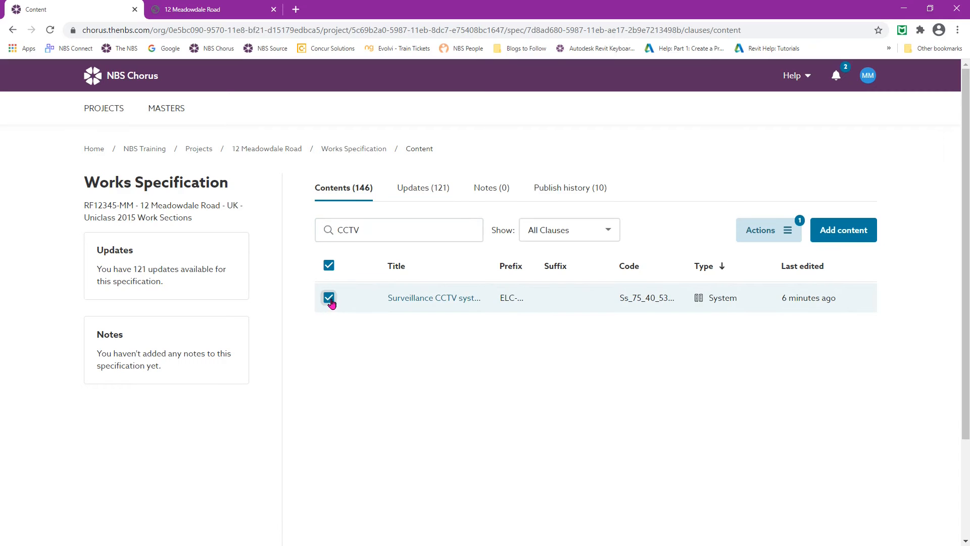
left_click(771, 237)
left_click(771, 355)
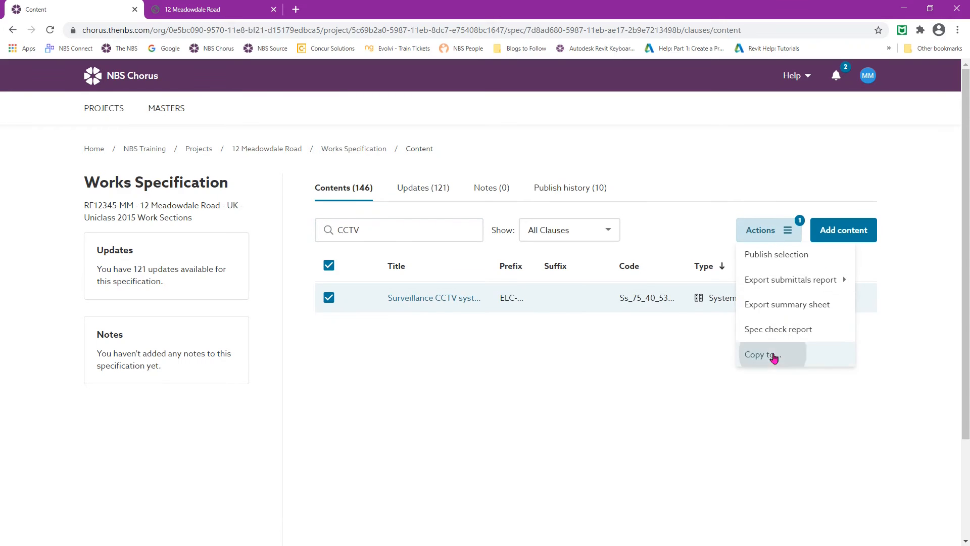
left_click(391, 320)
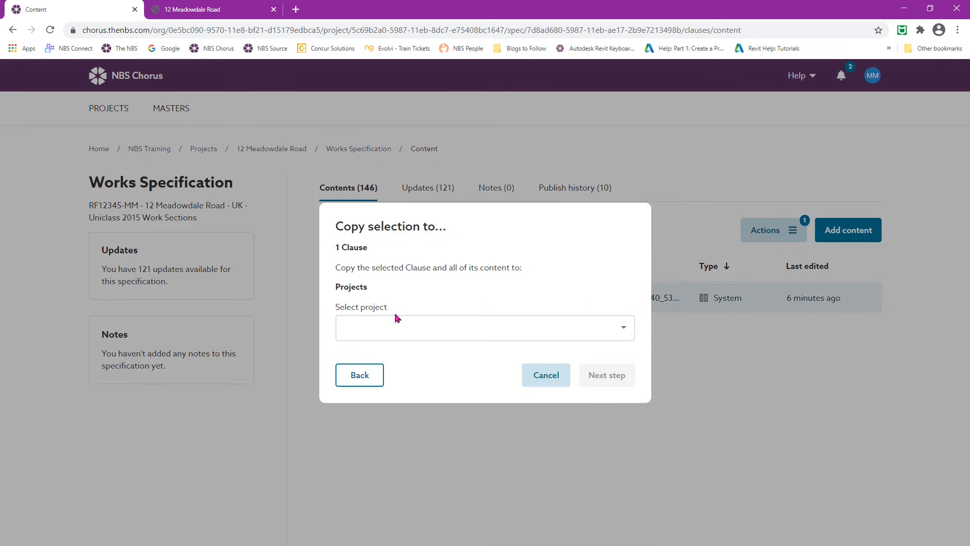
left_click(395, 327)
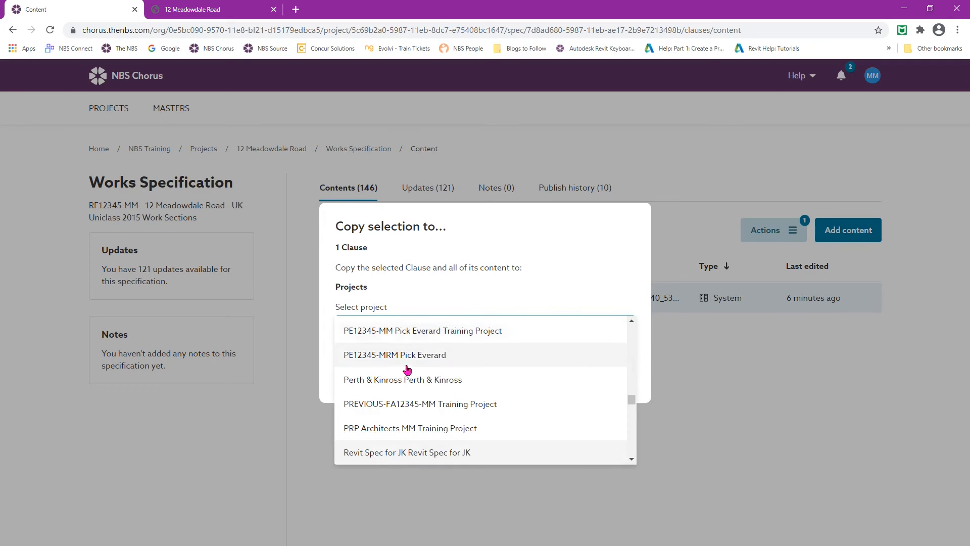
scroll(399, 394, "down", 1)
left_click(396, 439)
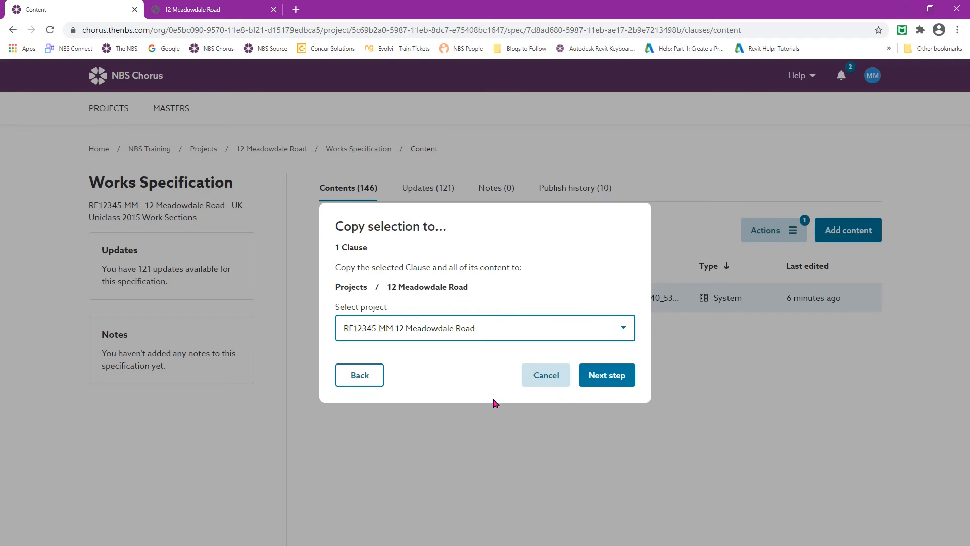
left_click(602, 382)
left_click(450, 336)
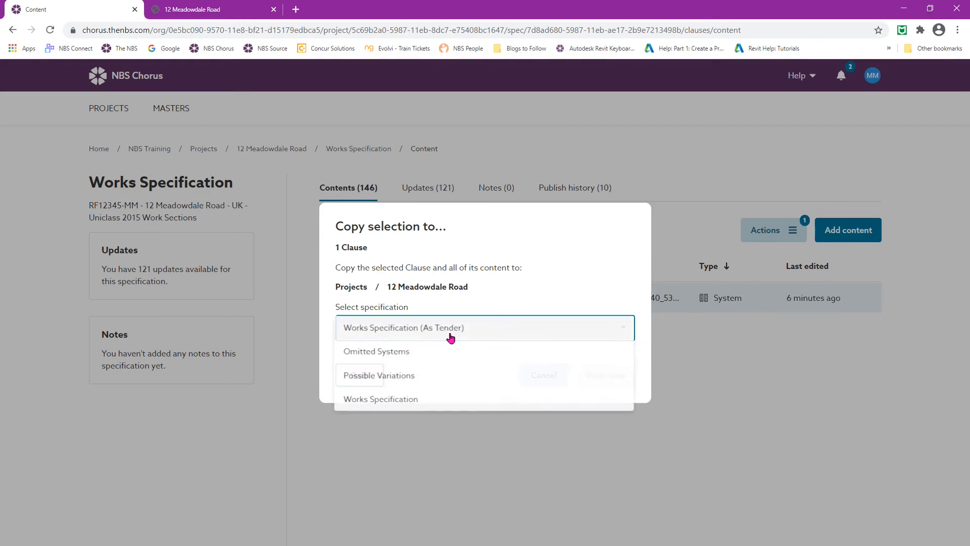
left_click(396, 357)
left_click(601, 375)
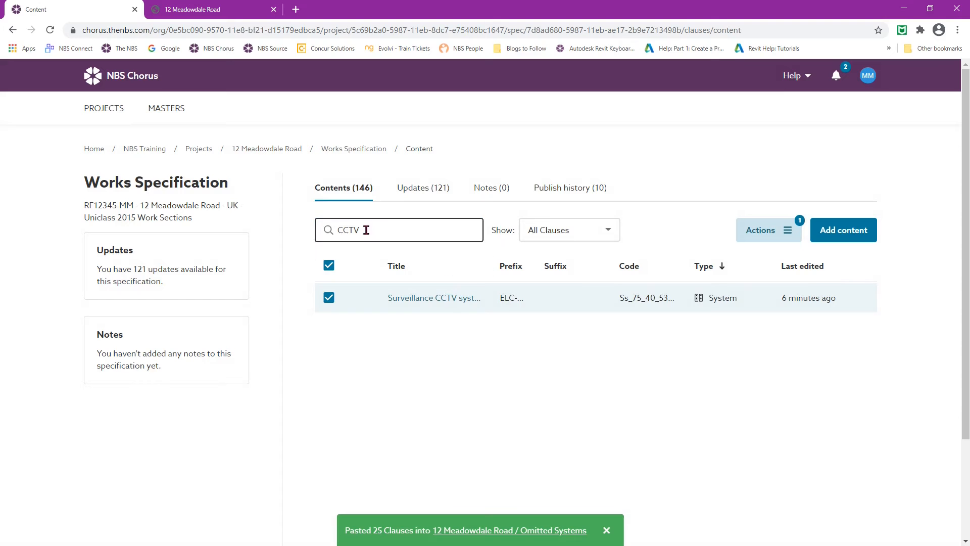
- Open the Works Specification for adding content, find the ELC-185 Surveillance CCTV systems clause and delete it with all its linked clauses
double_click(342, 230)
key("BackSpace")
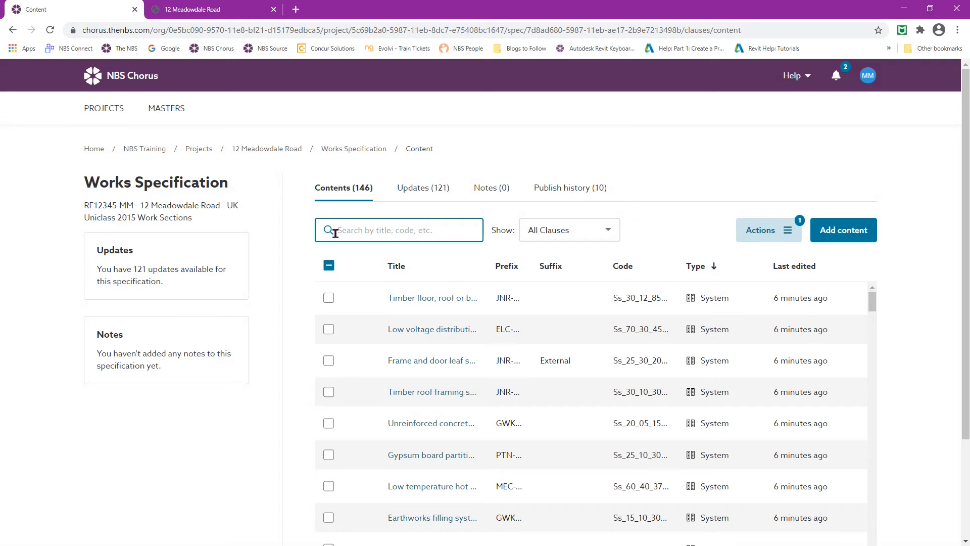
left_click(838, 233)
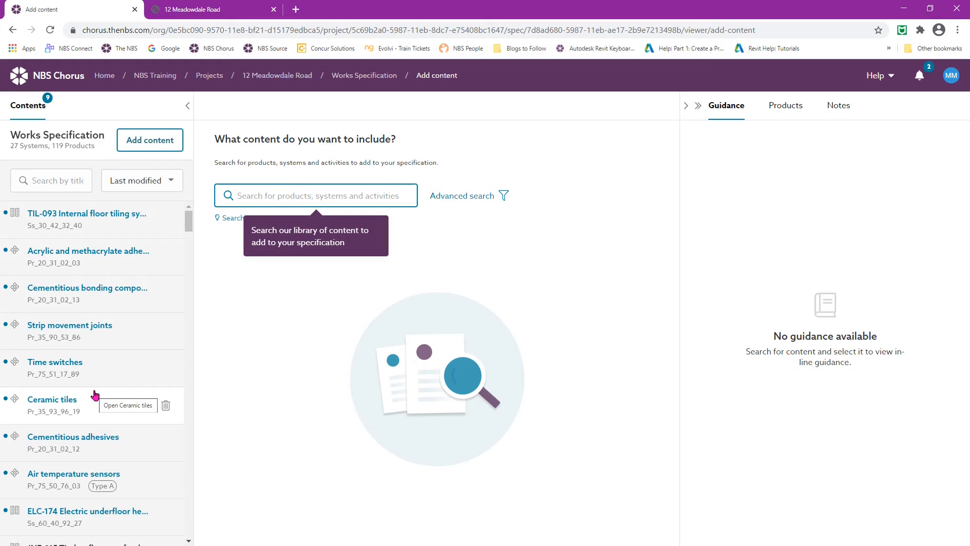
left_click(55, 180)
type("CCTV")
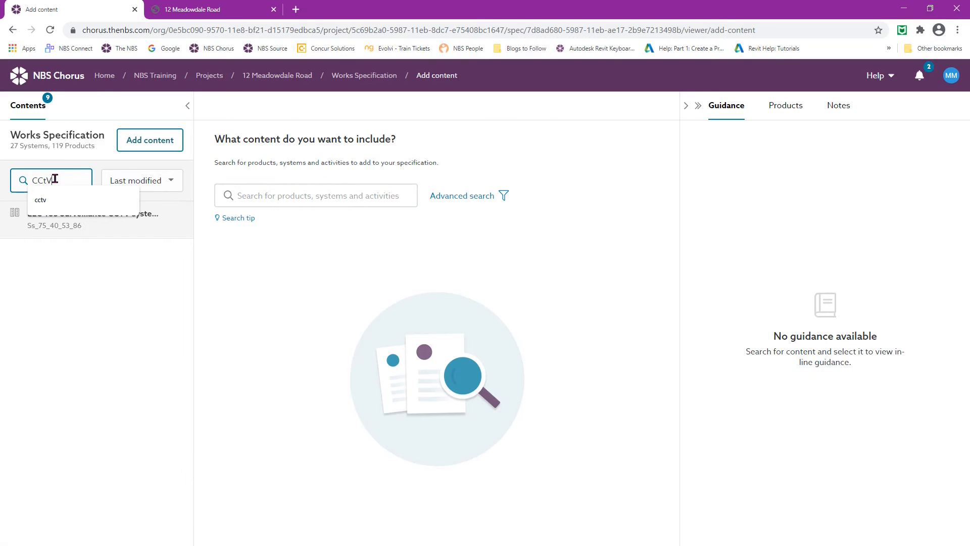
left_click(121, 273)
left_click(176, 222)
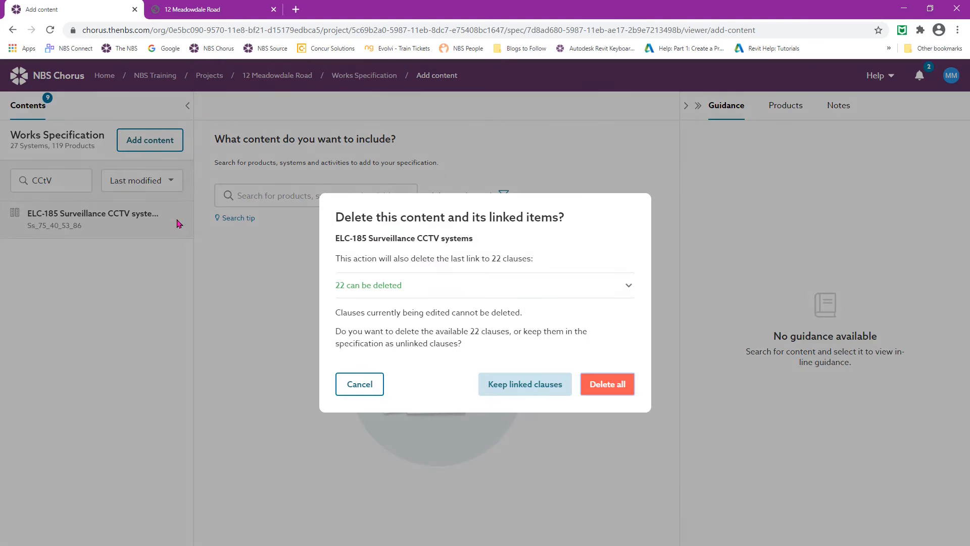
left_click(624, 386)
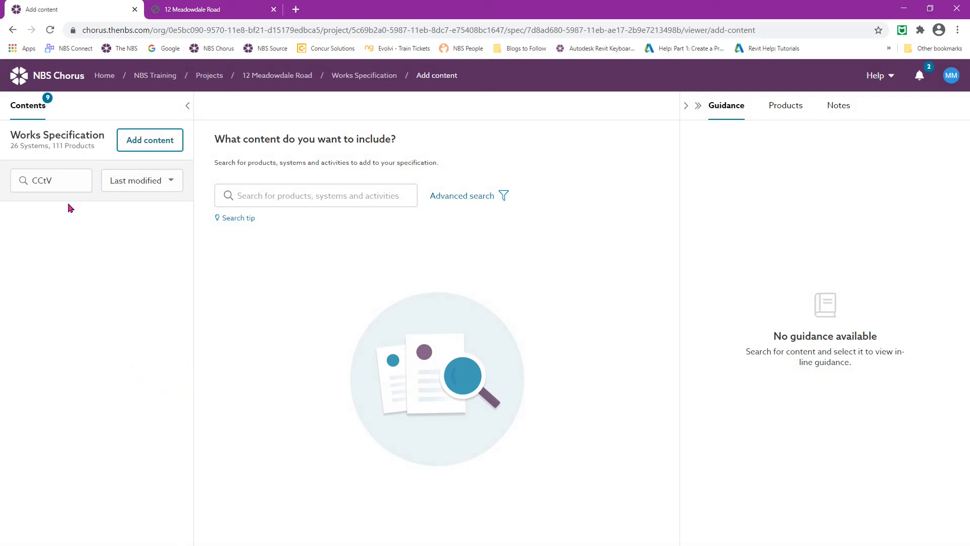
- Search the specification contents for "hard" and open the ELC-167 Hardwired low-voltage small power systems clause
left_click_drag(61, 181, 27, 182)
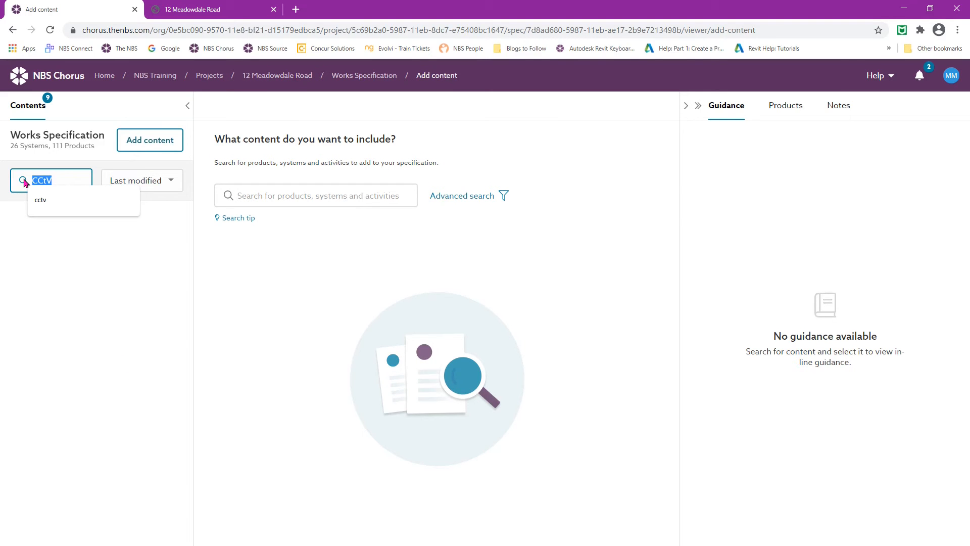
key("BackSpace")
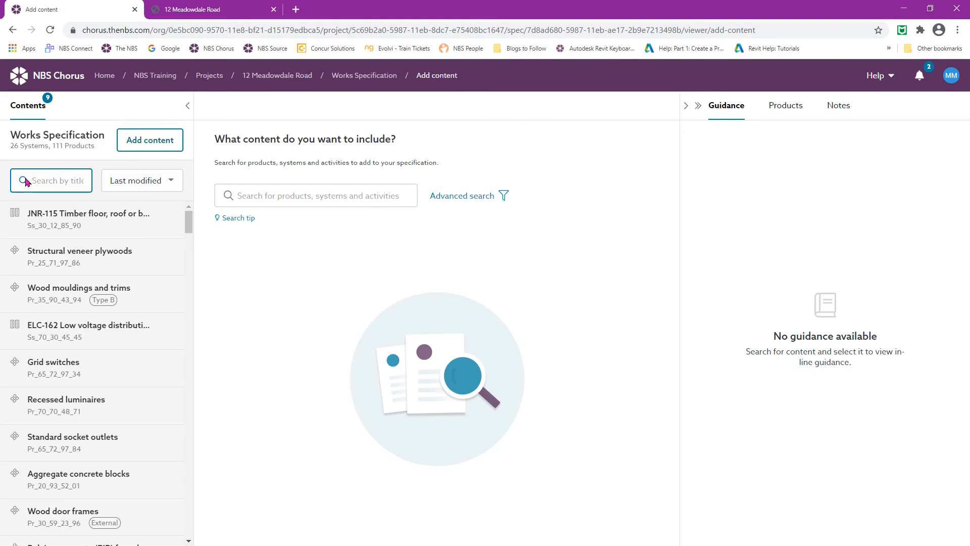
type("hard")
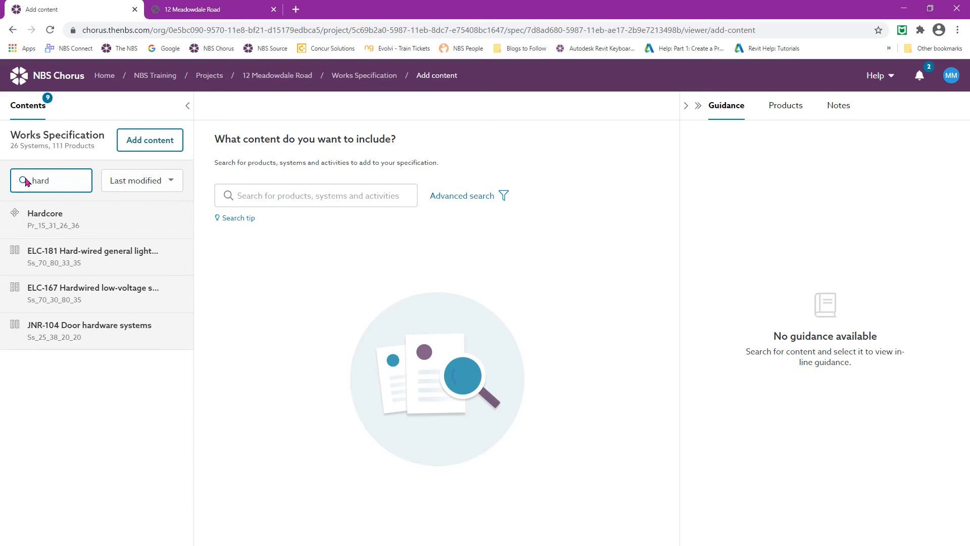
left_click(78, 292)
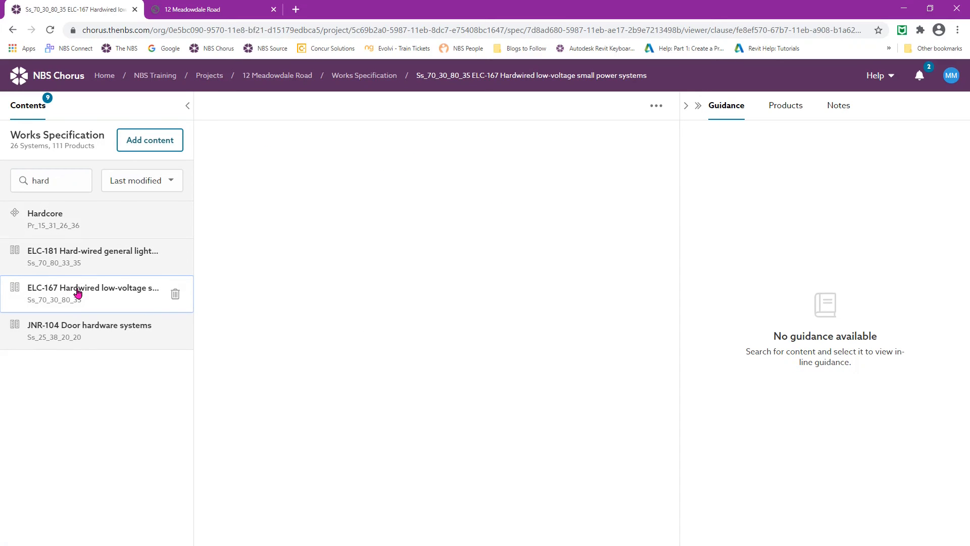
- Edit the clause and add Electric vehicle charging points to item 11, Electrical accessories and outlets
scroll(430, 316, "down", 5)
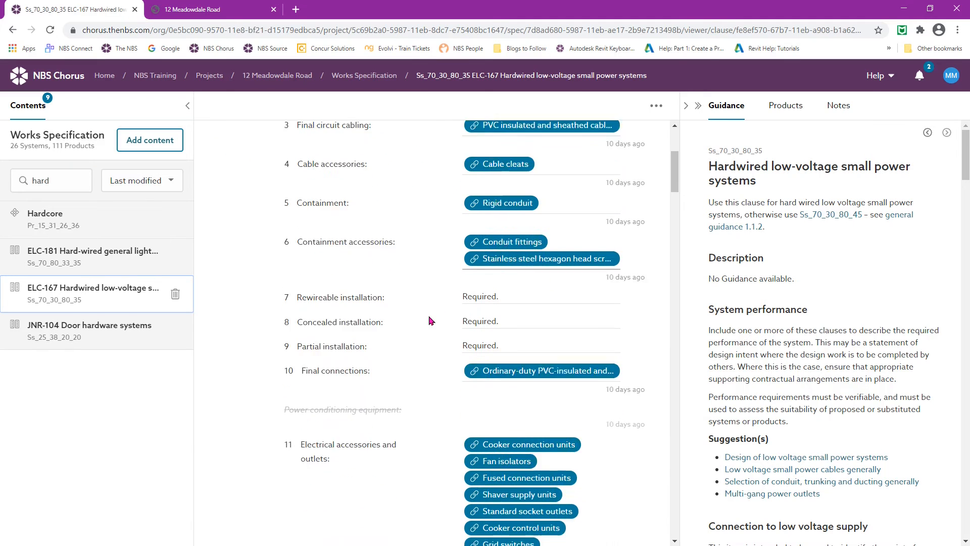
scroll(429, 321, "down", 2)
left_click(427, 402)
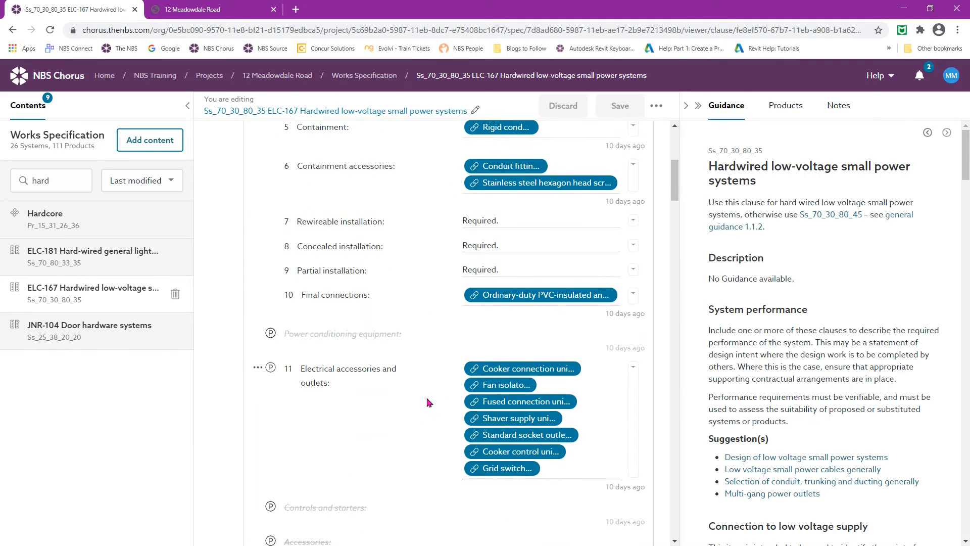
left_click(632, 403)
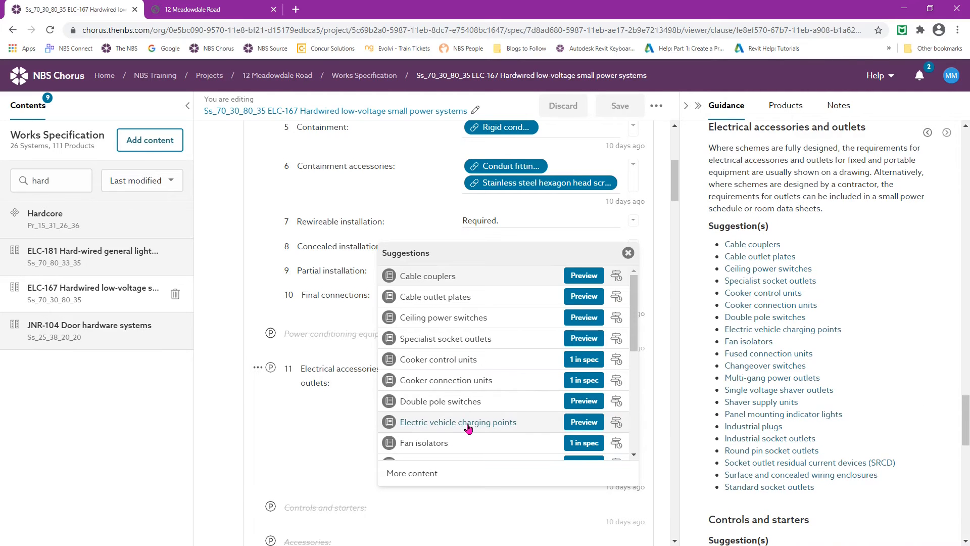
left_click(466, 427)
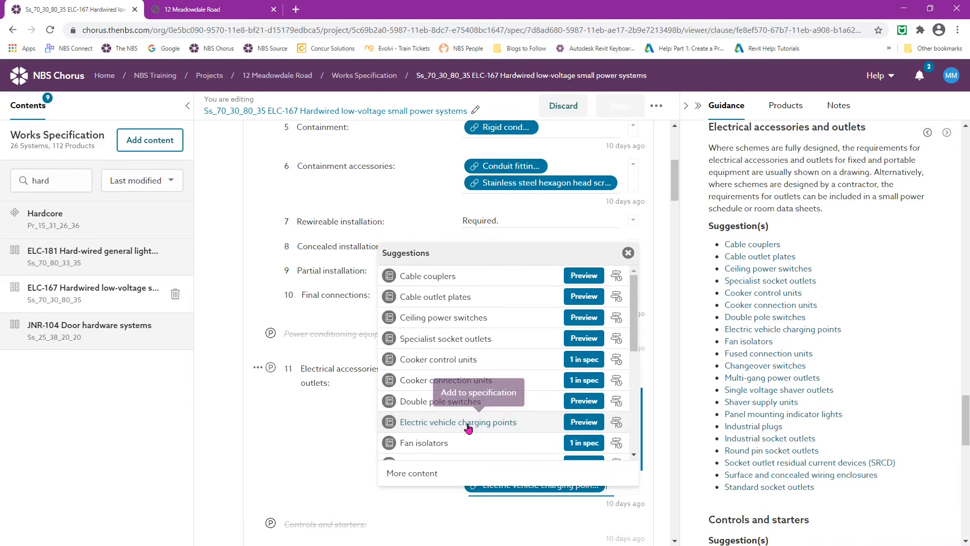
- Save the ELC-167 clause and open its linked Electric vehicle charging points product clause for editing
left_click(628, 253)
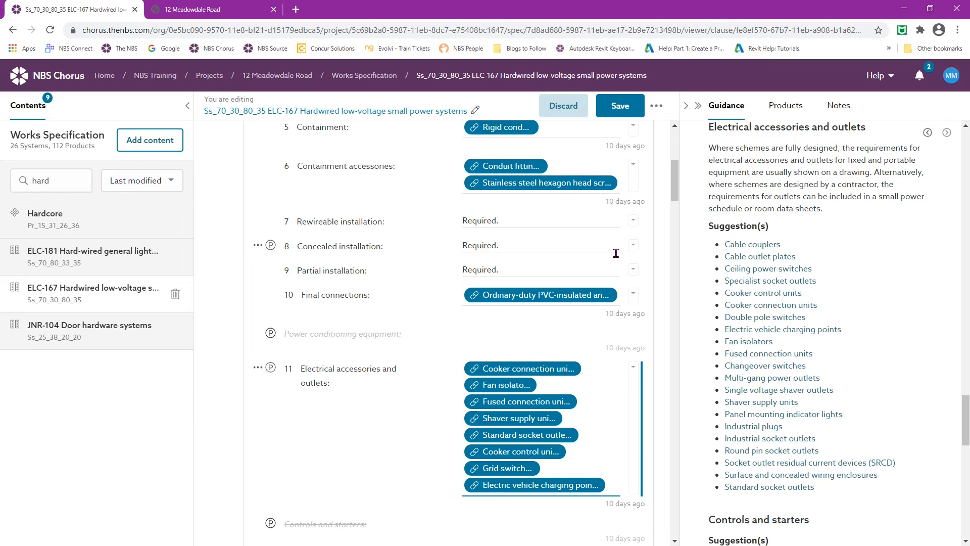
left_click(622, 104)
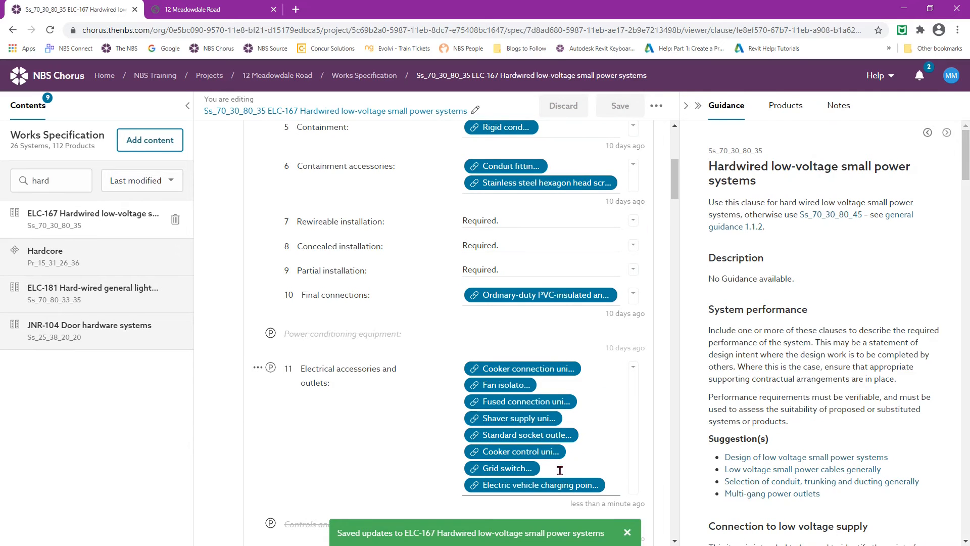
scroll(533, 486, "down", 15)
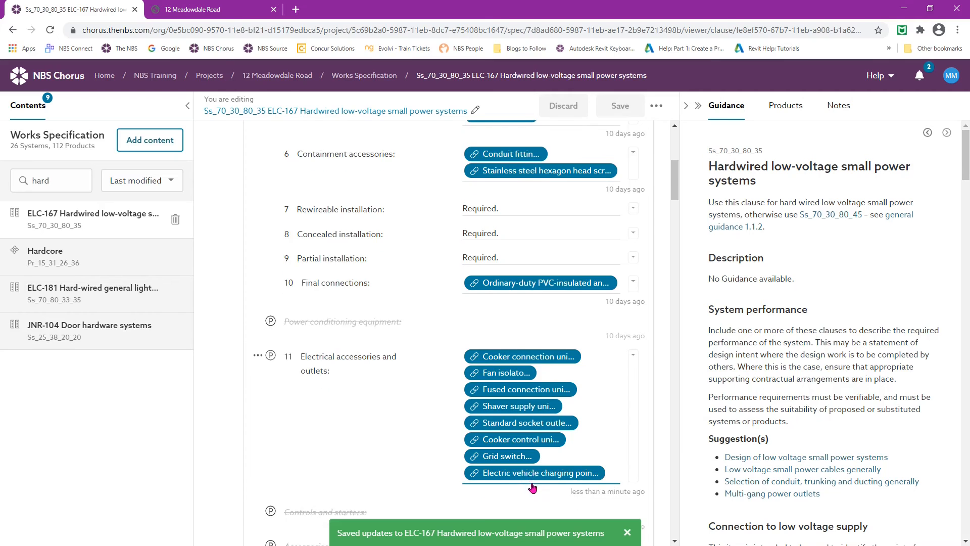
scroll(533, 486, "down", 5)
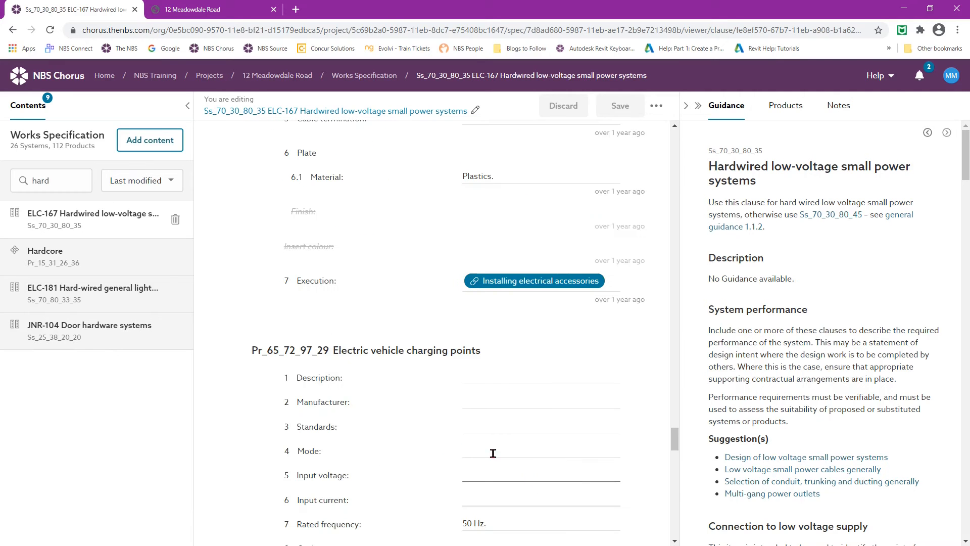
left_click(430, 457)
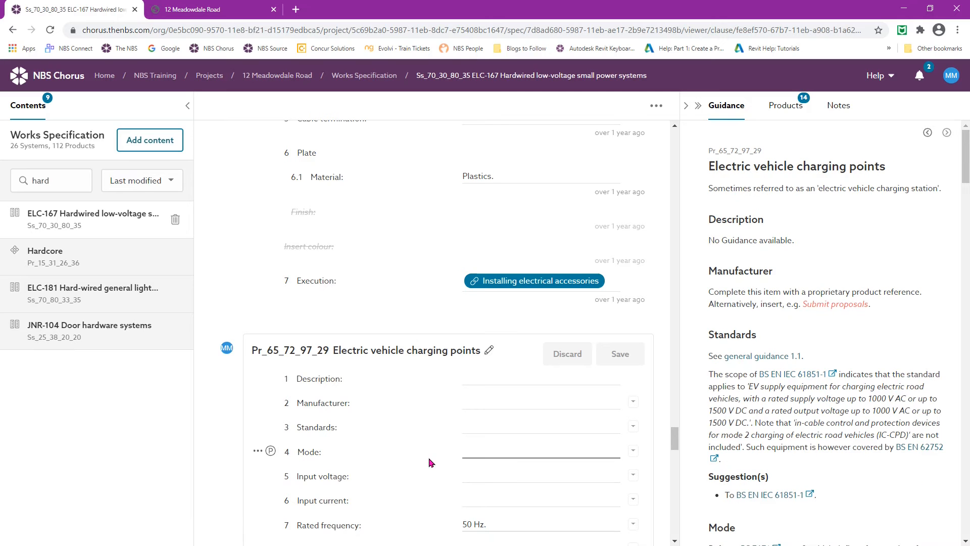
- Add Pod Point Solo by Pod Point LTD to the charging points clause, set Type to Pod Point Solo Single Phase S7-1C and save
left_click(783, 112)
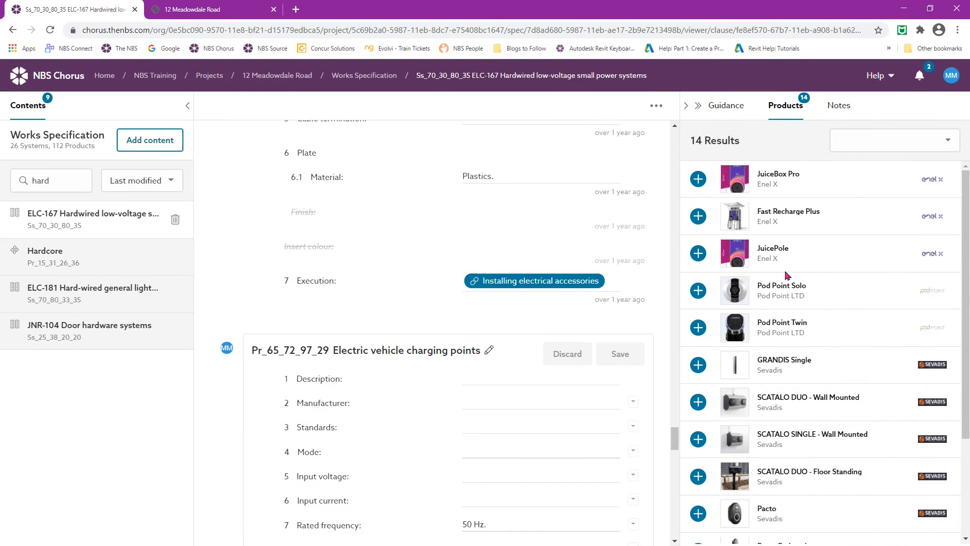
left_click(698, 291)
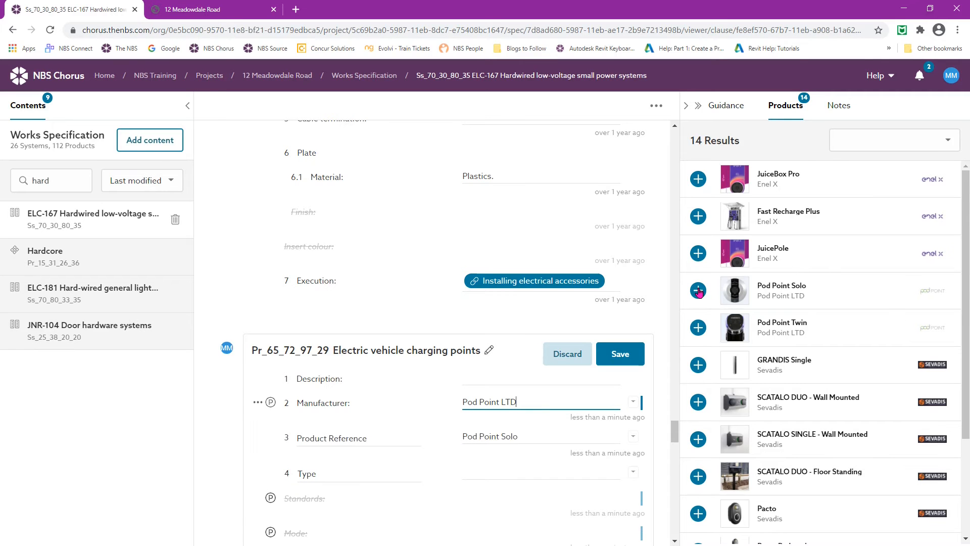
left_click(632, 473)
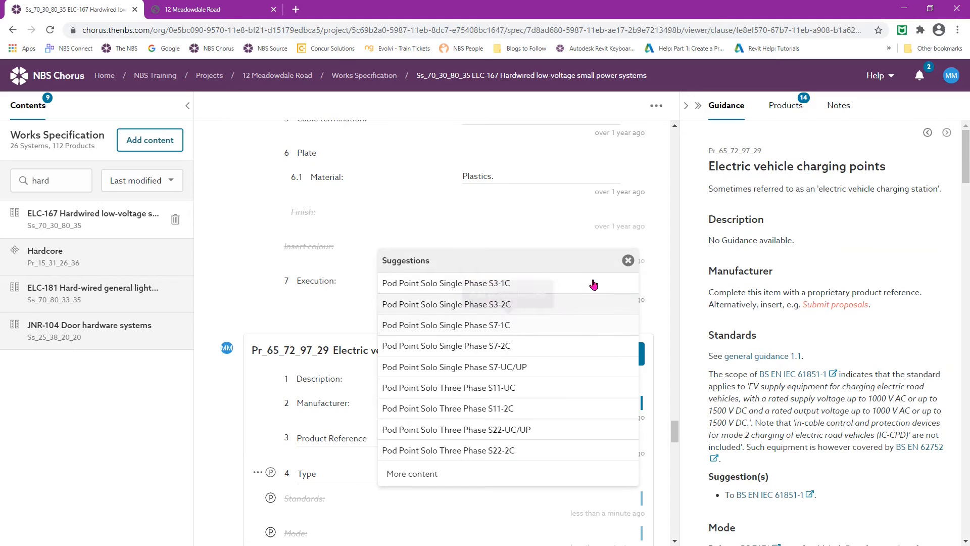
left_click(627, 262)
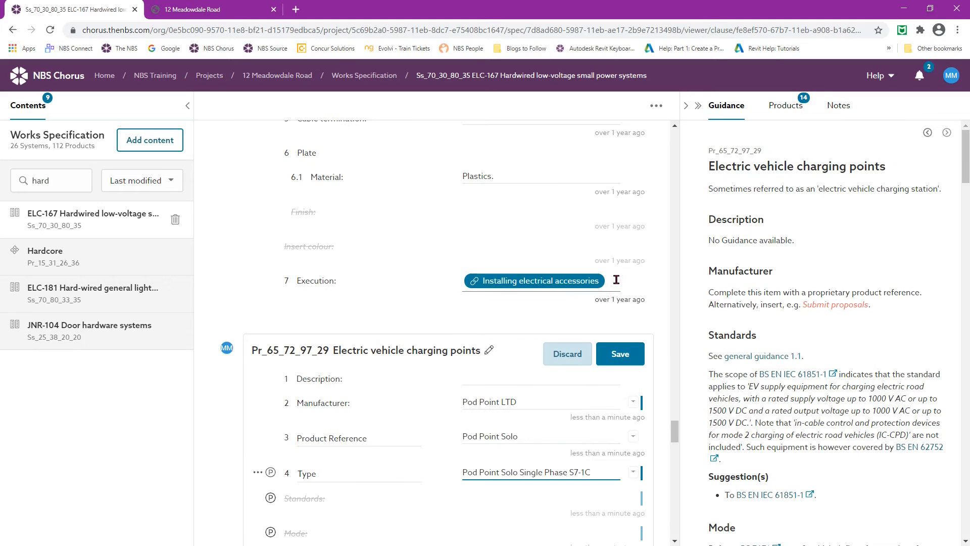
left_click(622, 356)
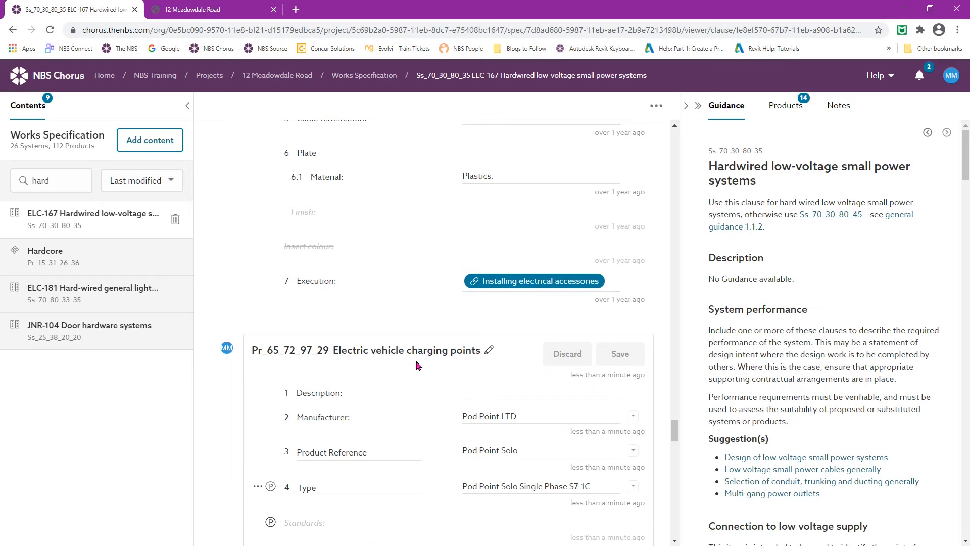
- Search the specification contents for "door har" and open the JNR-104 Door hardware systems clause
left_click_drag(58, 180, 28, 182)
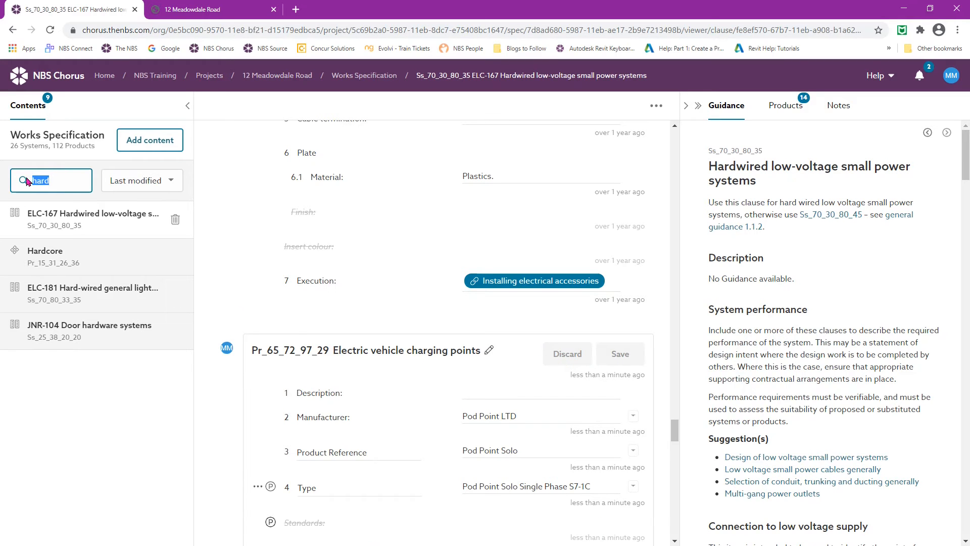
type("door")
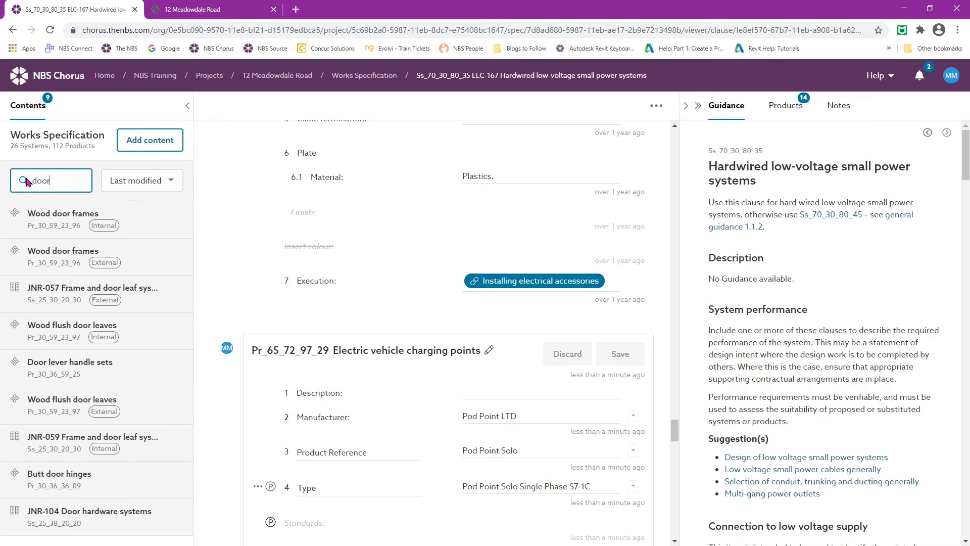
type(" har")
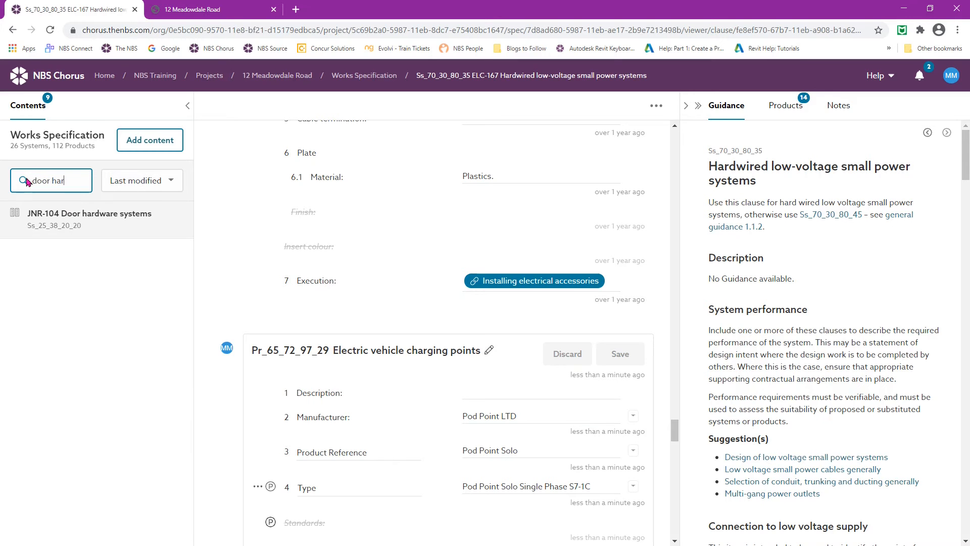
left_click(70, 218)
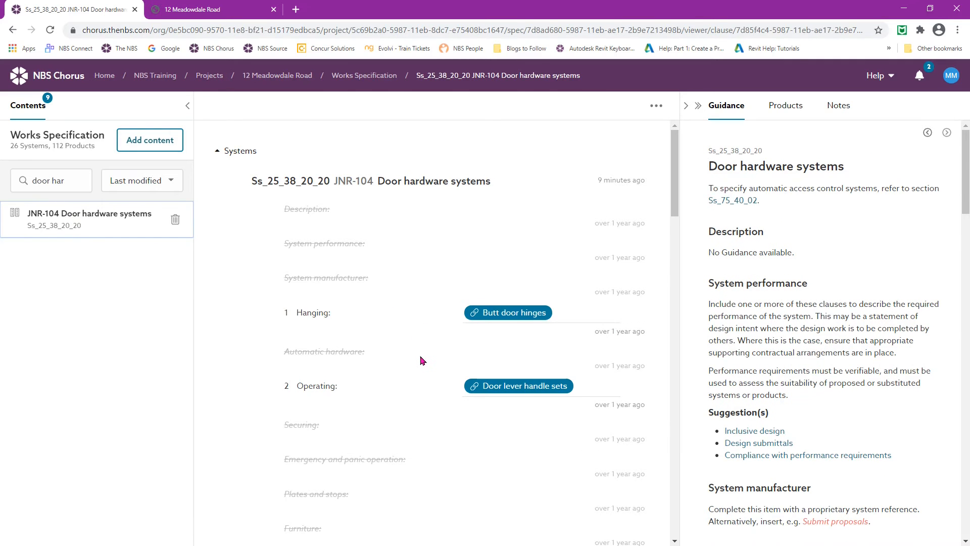
- In the linked Door lever handle sets clause, set Material and finish to Polished stainless steel, grade 1.4301 (304), and save
left_click(518, 387)
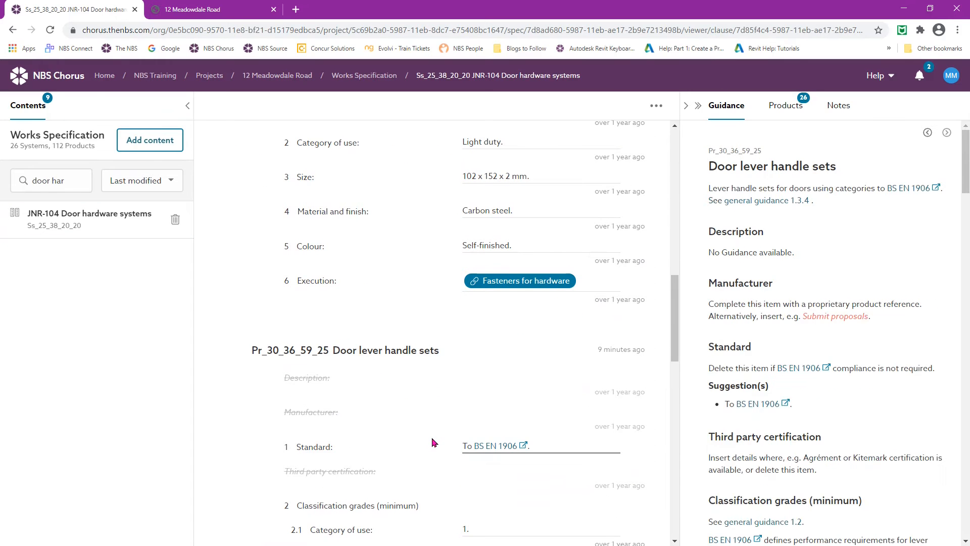
left_click(432, 445)
scroll(432, 445, "down", 7)
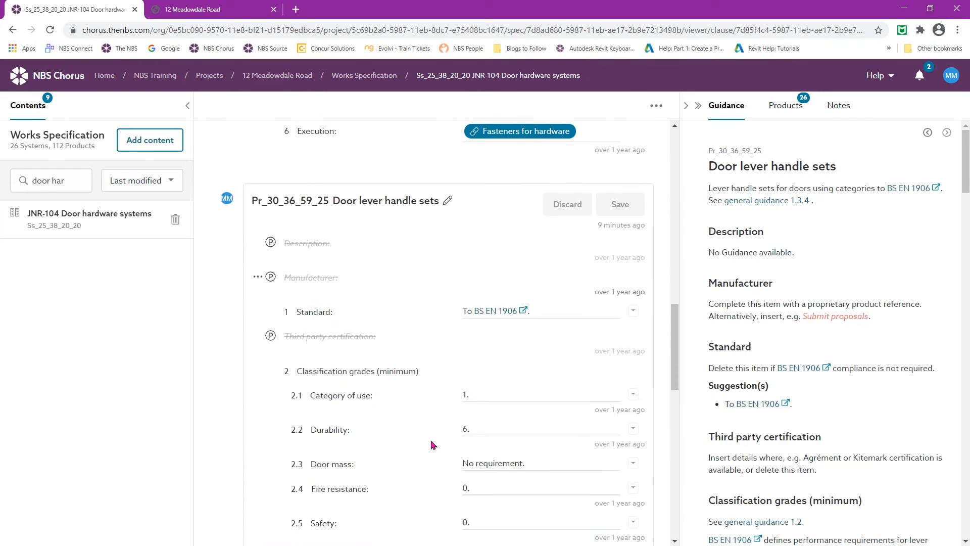
scroll(430, 440, "down", 2)
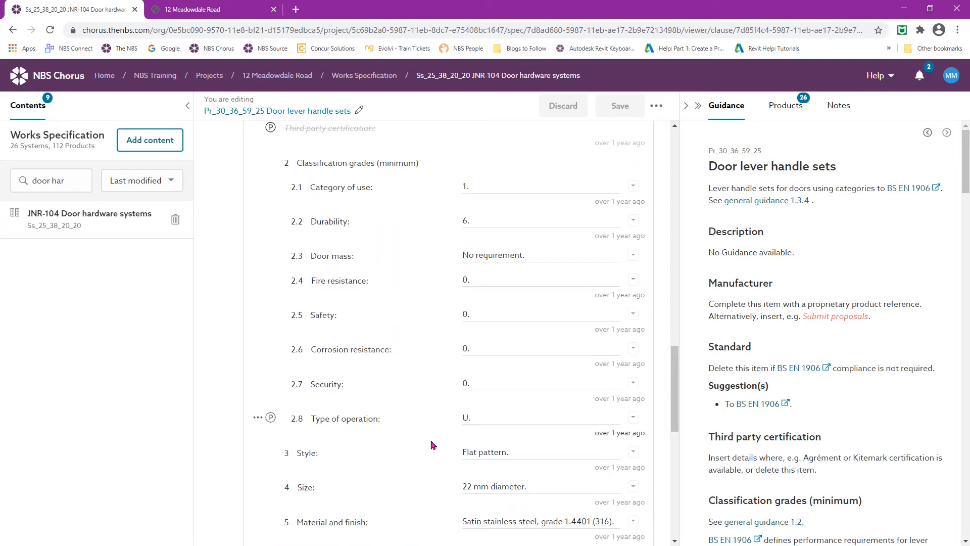
left_click_drag(615, 453, 455, 455)
key("BackSpace")
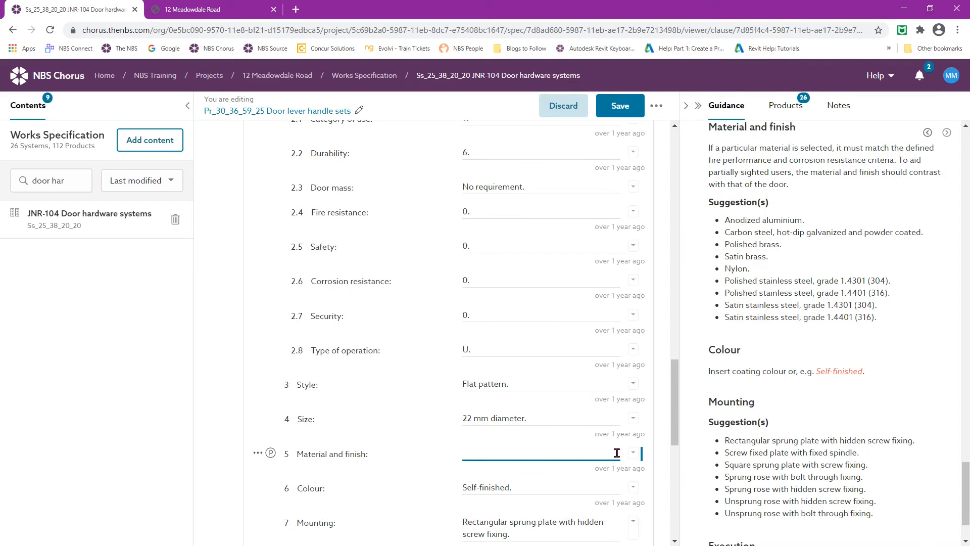
left_click(633, 453)
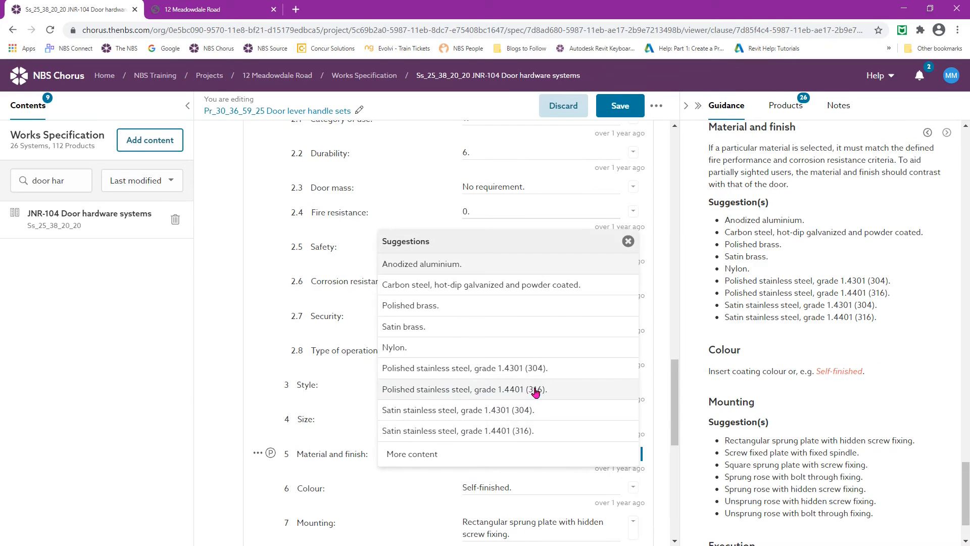
left_click(628, 242)
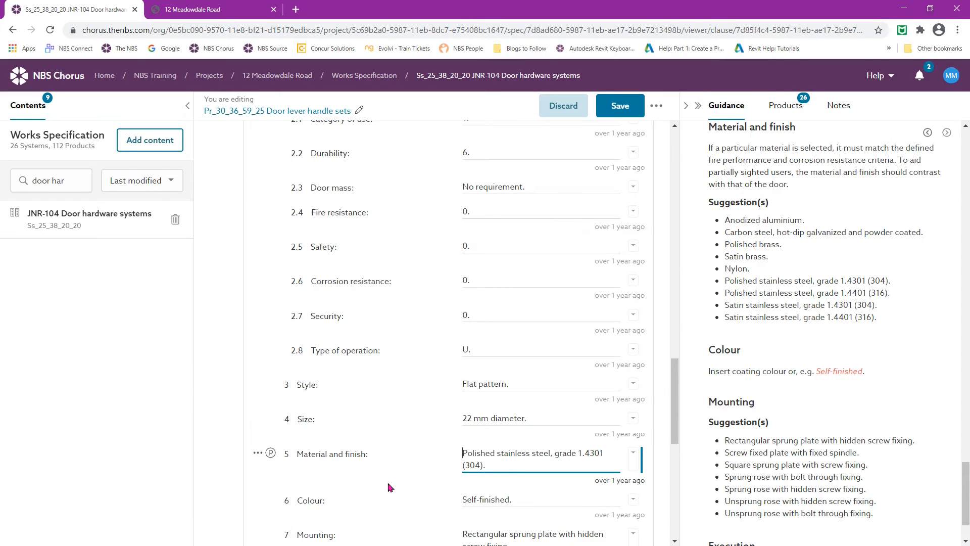
left_click(616, 116)
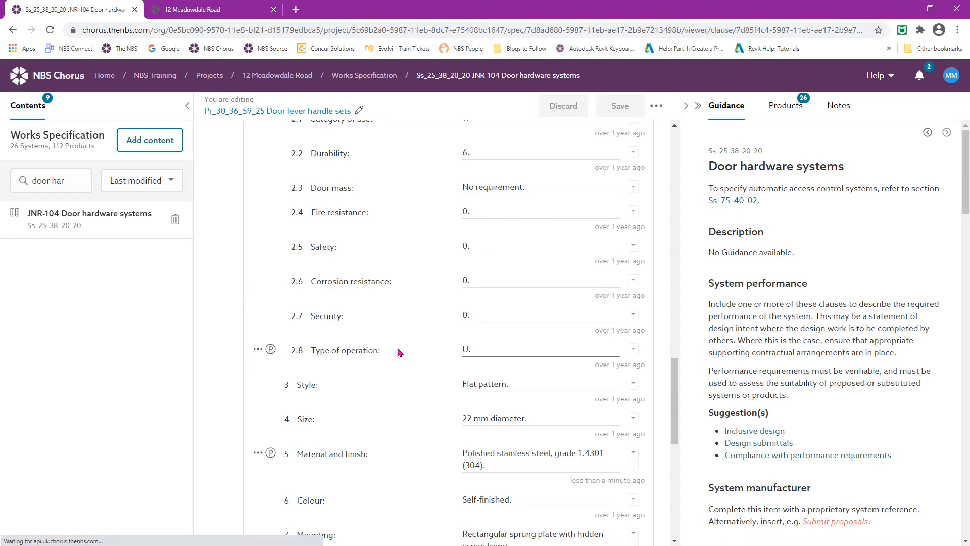
- Search the specification contents for "masonry" and open the MAS-044 Masonry wall leaf systems clause
left_click(73, 185)
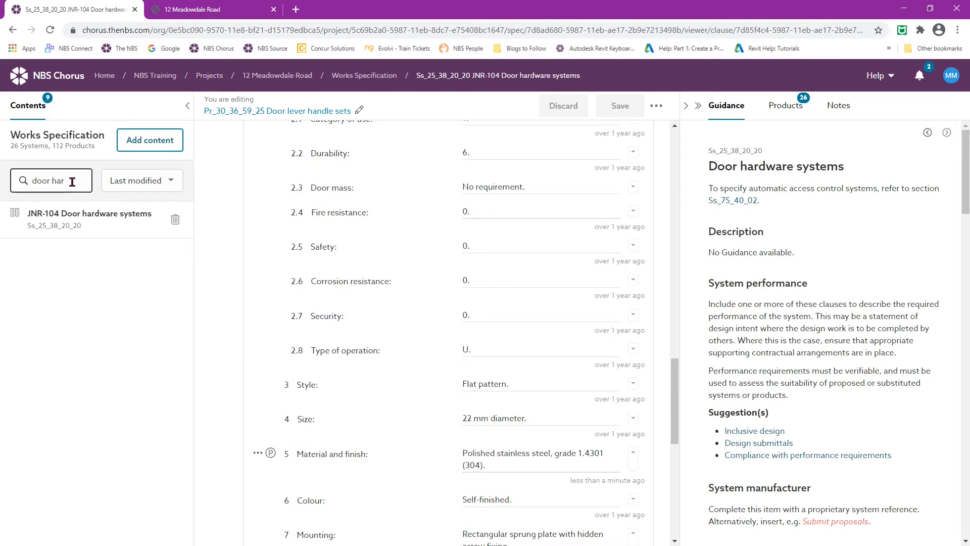
left_click_drag(73, 185, 15, 183)
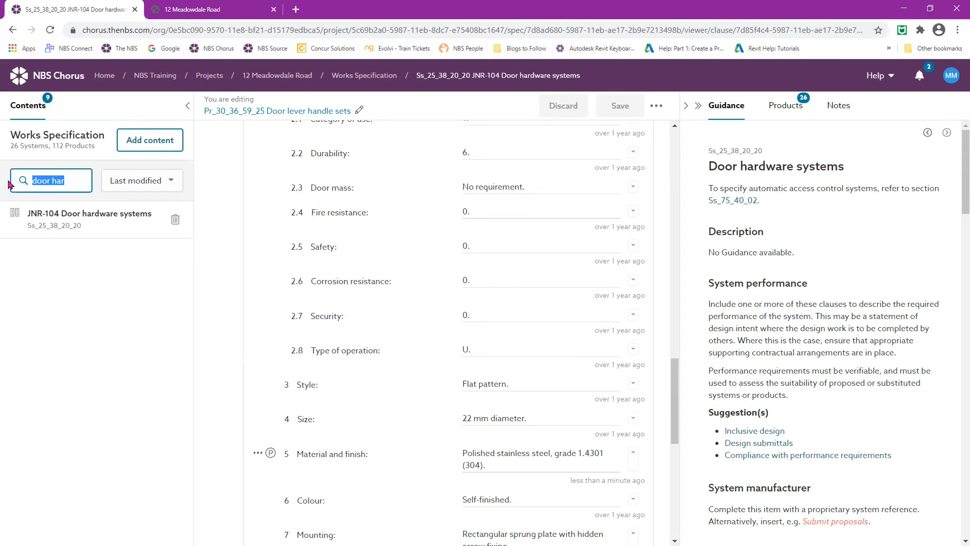
type("masonry")
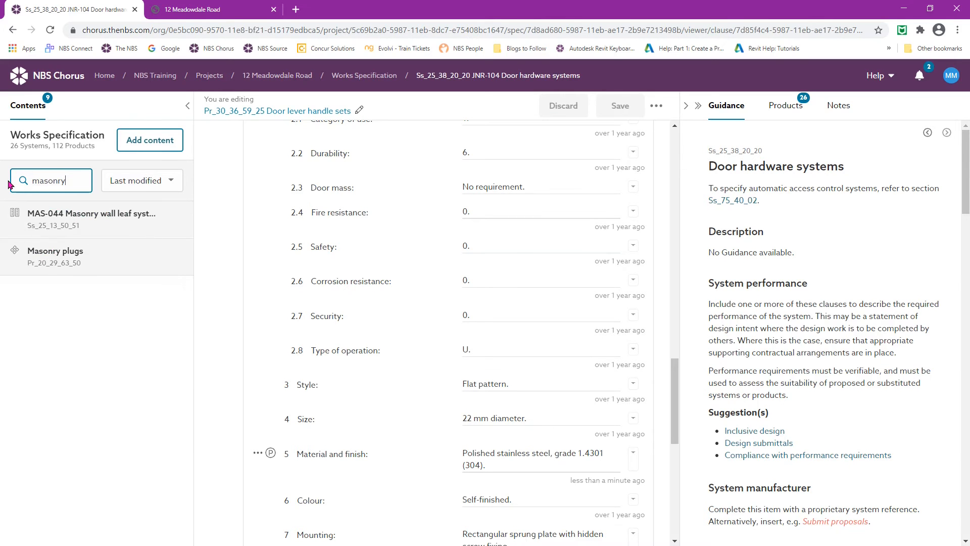
left_click(61, 217)
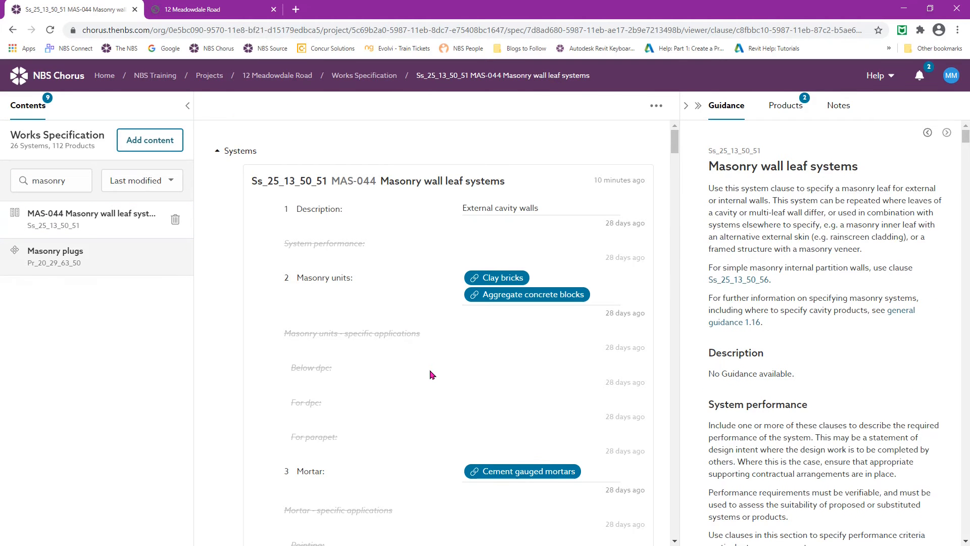
- Remove Cast stone sills from the Sills item, park the item, save the clause and delete the clause it was linked to
scroll(432, 374, "down", 2)
scroll(432, 374, "down", 8)
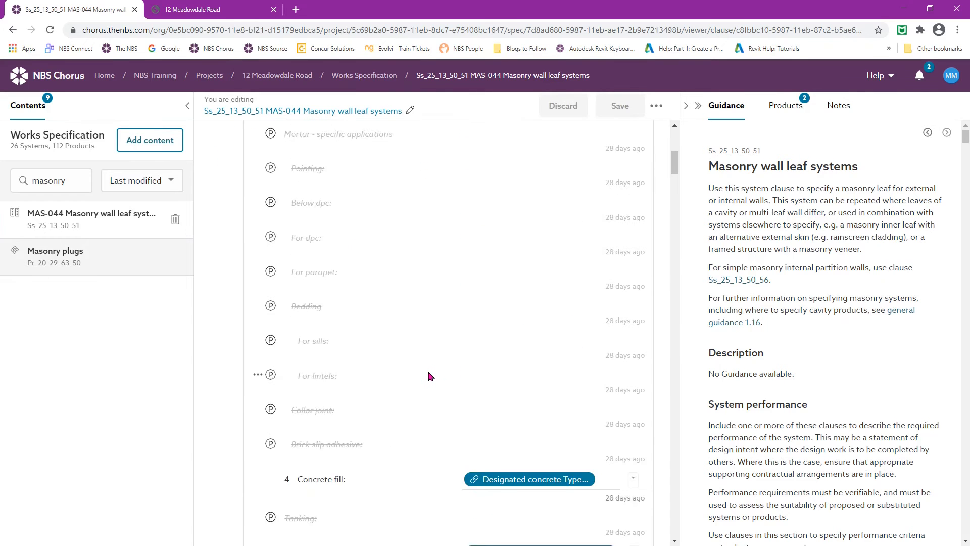
scroll(428, 377, "down", 7)
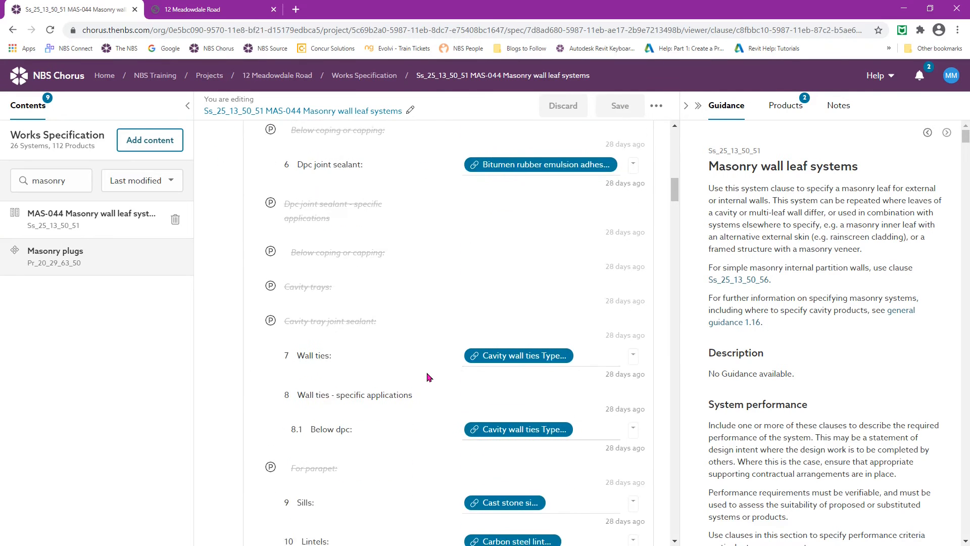
scroll(423, 381, "down", 1)
left_click(568, 436)
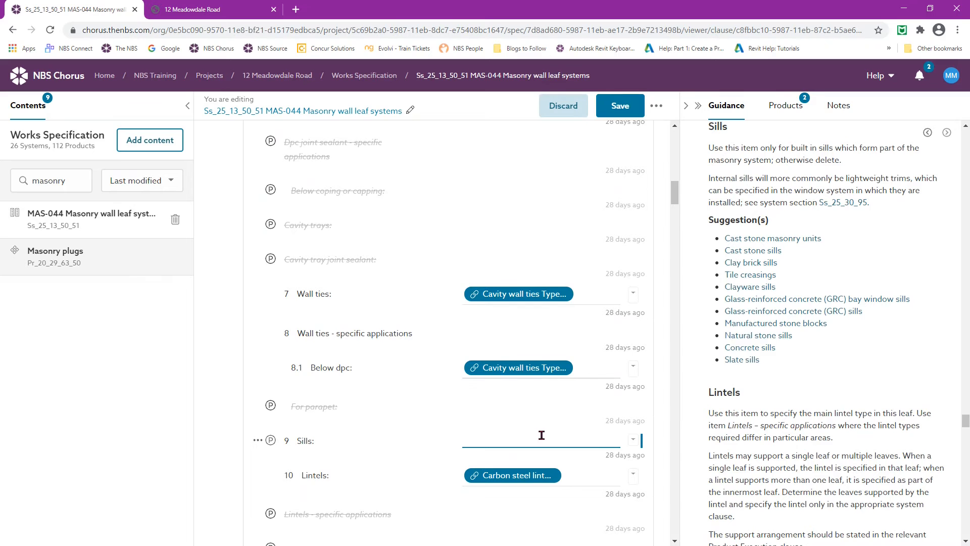
left_click(270, 440)
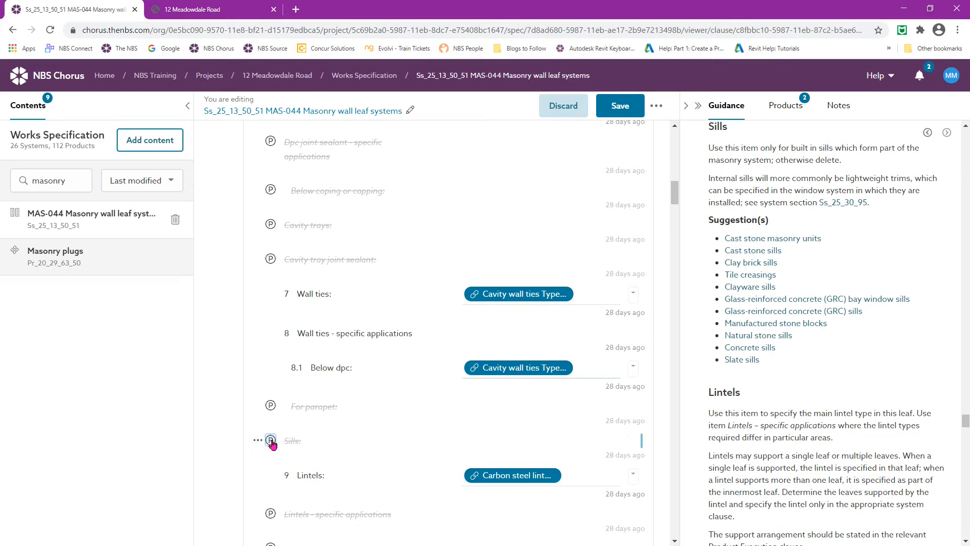
left_click(620, 105)
left_click(620, 105)
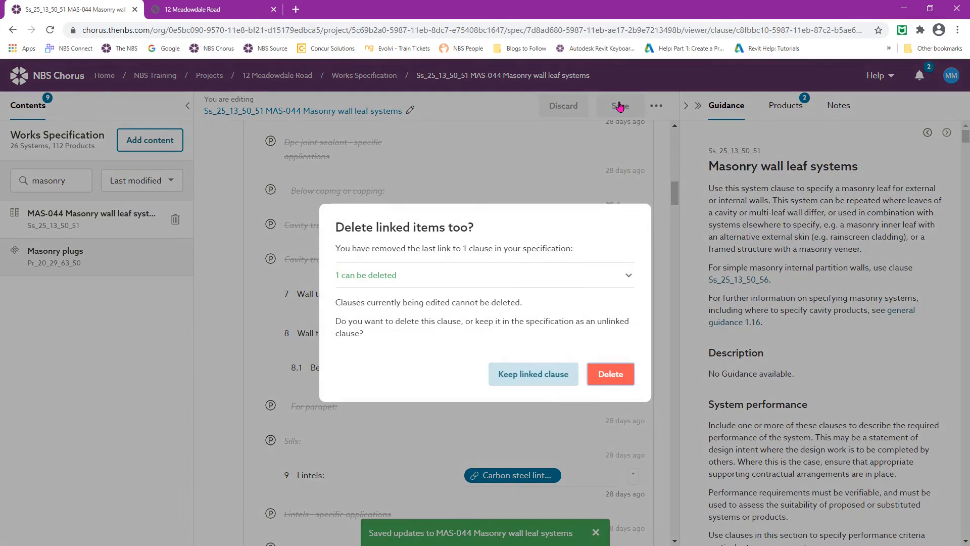
left_click(609, 375)
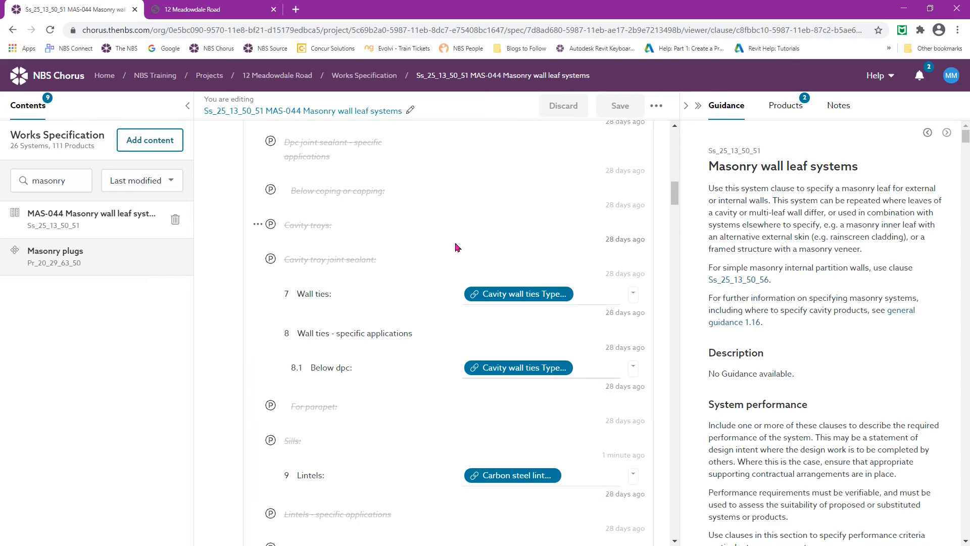
- Start publishing the project's Works Specification as a PDF with single systems, compared with the full-spec construction publication RF12345/1
left_click(290, 76)
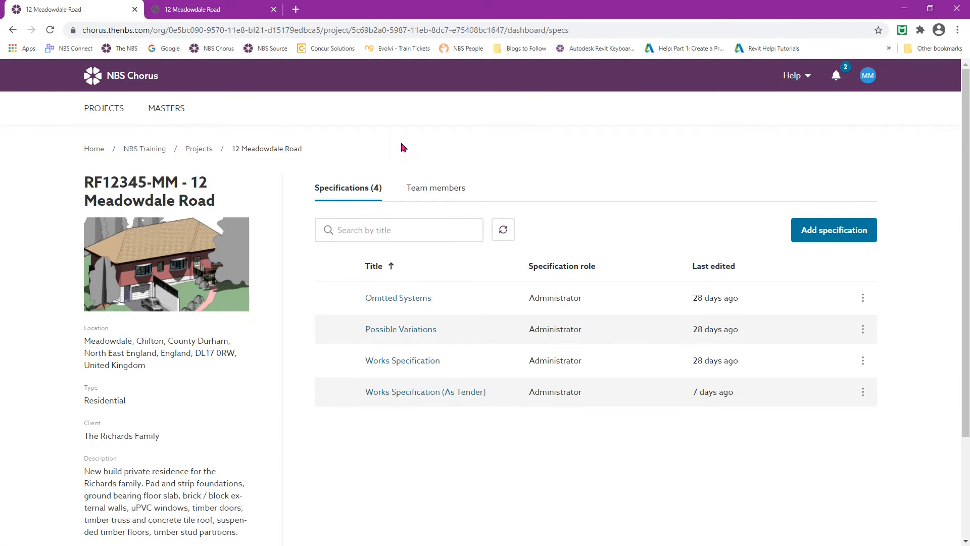
left_click(863, 362)
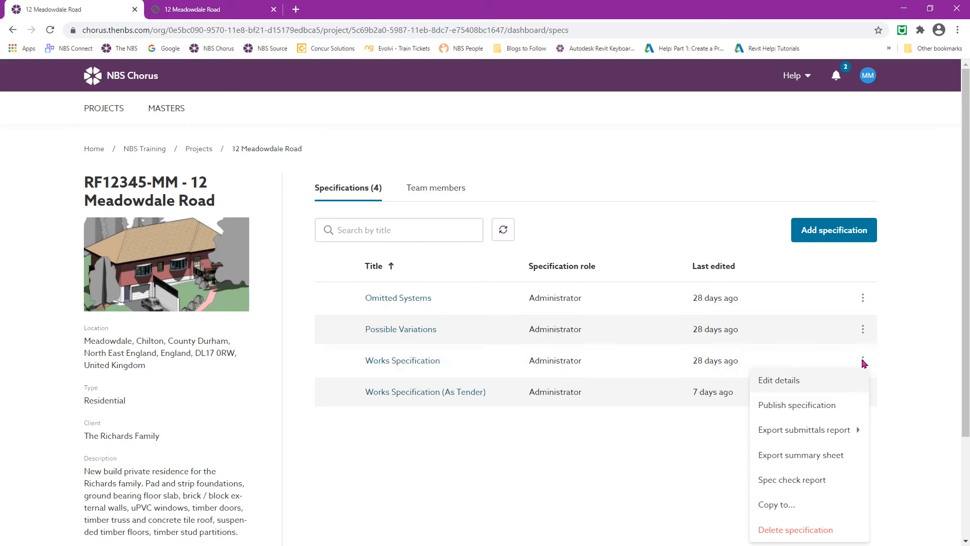
left_click(808, 407)
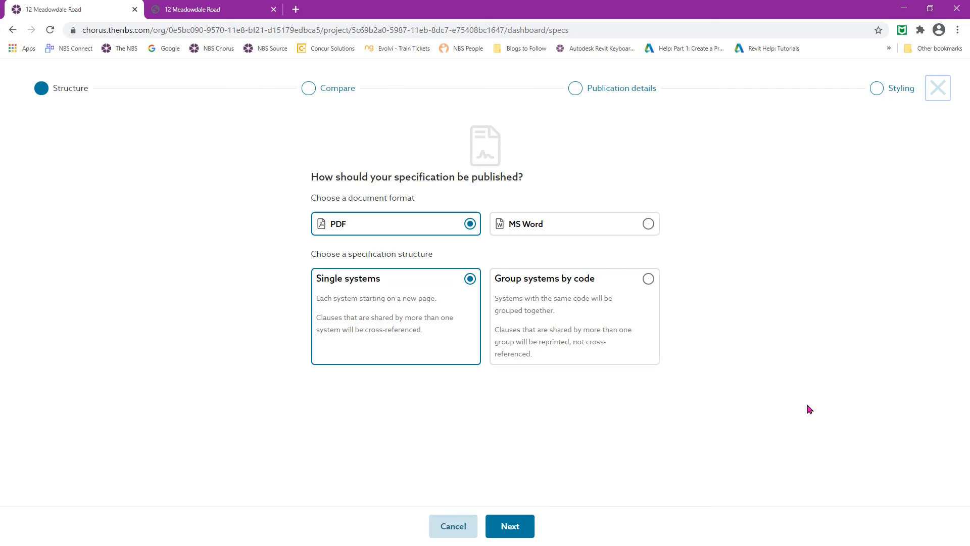
left_click(521, 527)
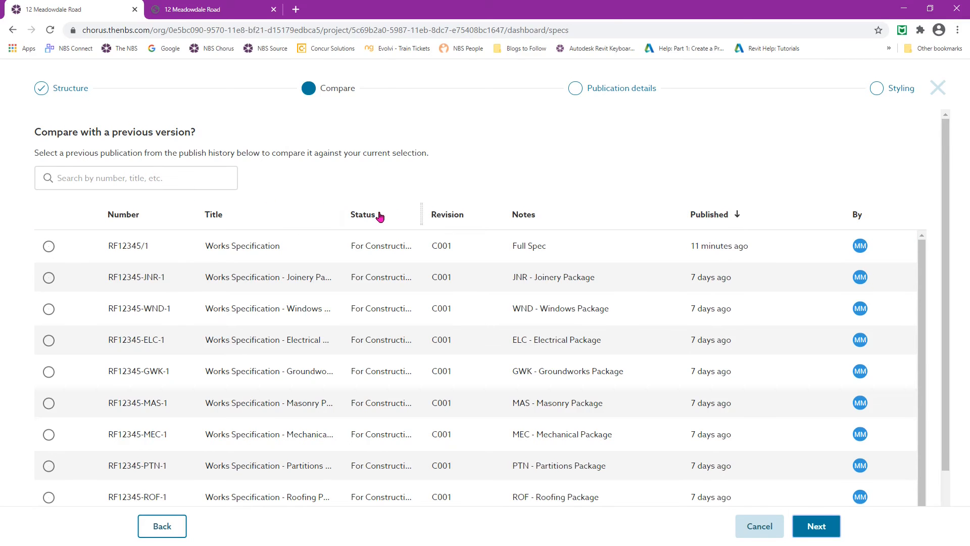
left_click(49, 246)
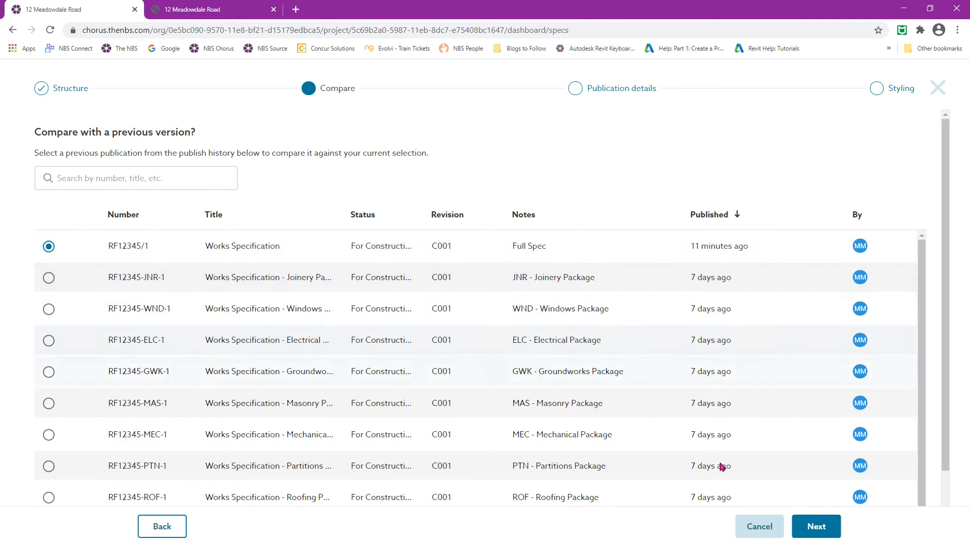
left_click(820, 534)
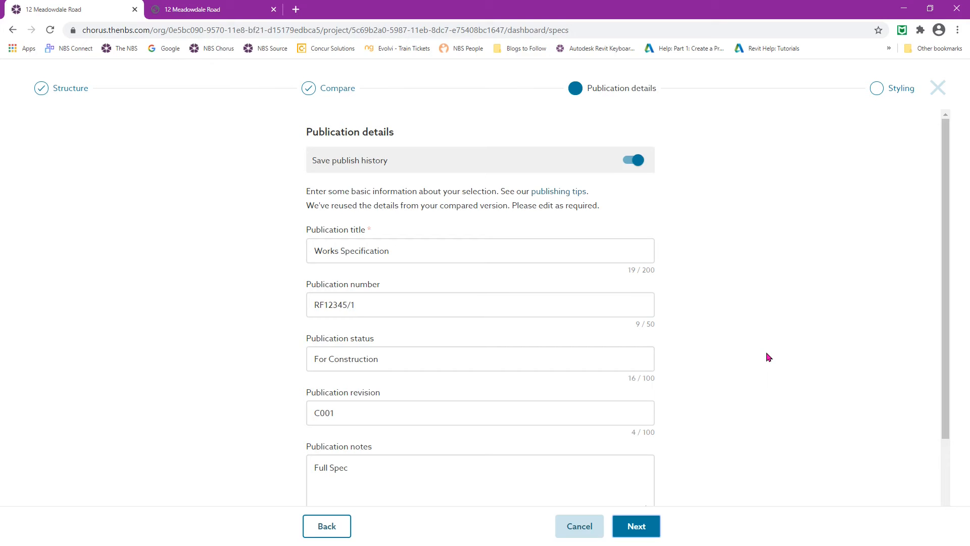
- Set the publication number to RF12345/2 and the publication revision to C002
left_click(429, 302)
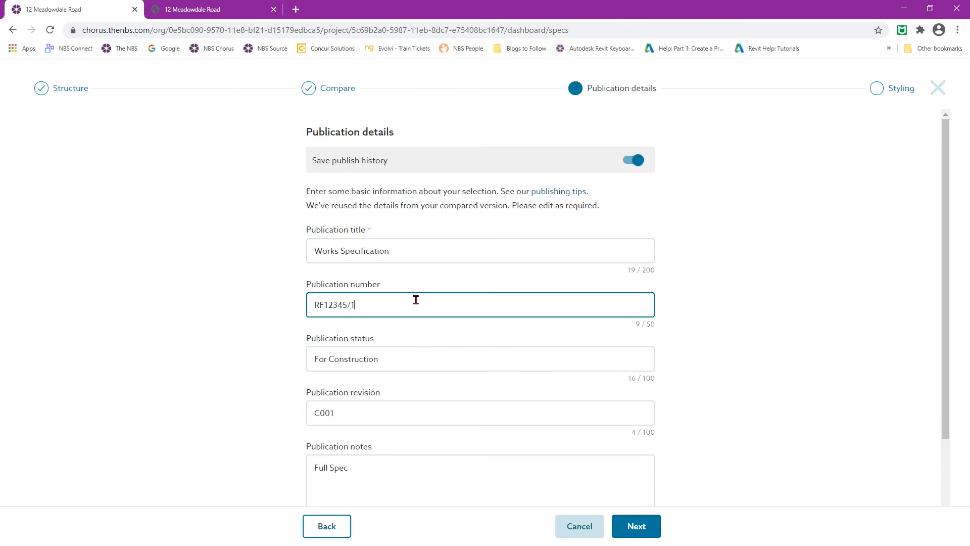
key("BackSpace")
type("2")
left_click(356, 410)
key("BackSpace")
type("2")
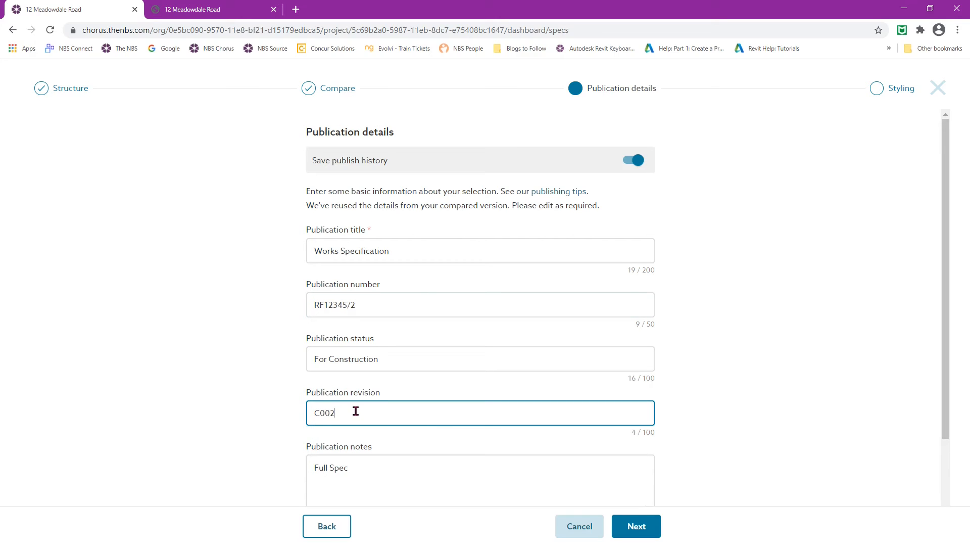
- Set the publication notes to "Full Spec - With Revision Markers" and publish the specification, keeping the offered styling
left_click(366, 480)
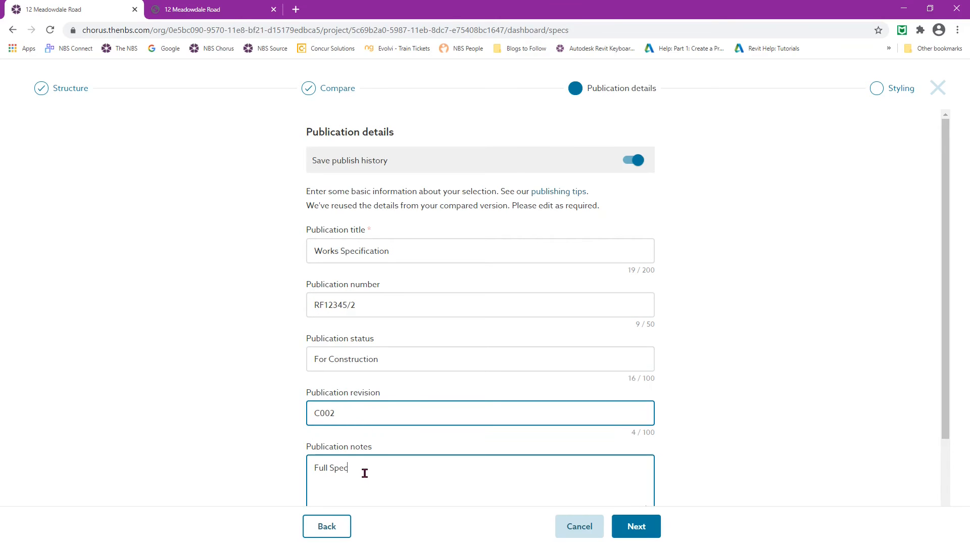
type("-")
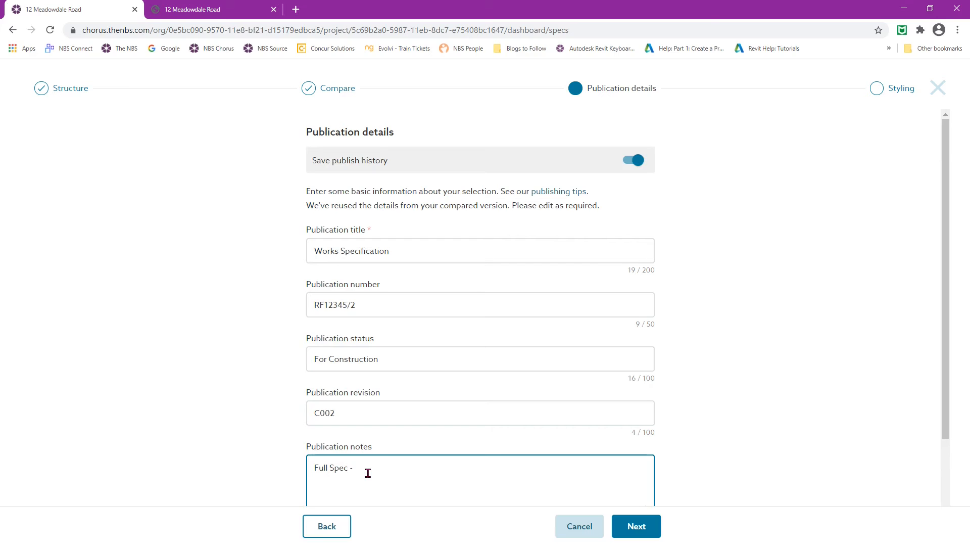
type(" Wie")
type("th Revis")
type("ion Markse")
key("BackSpace")
key("BackSpace")
type("ers")
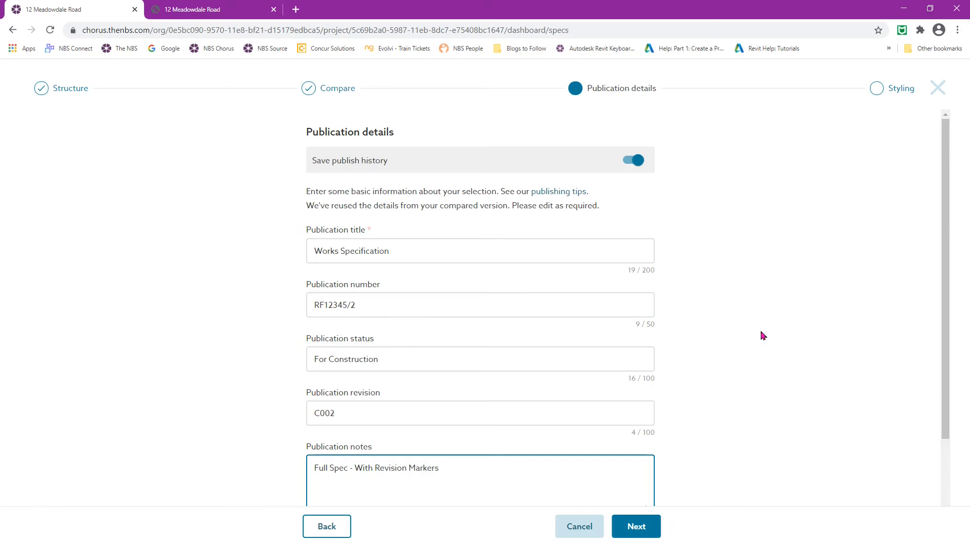
left_click(637, 527)
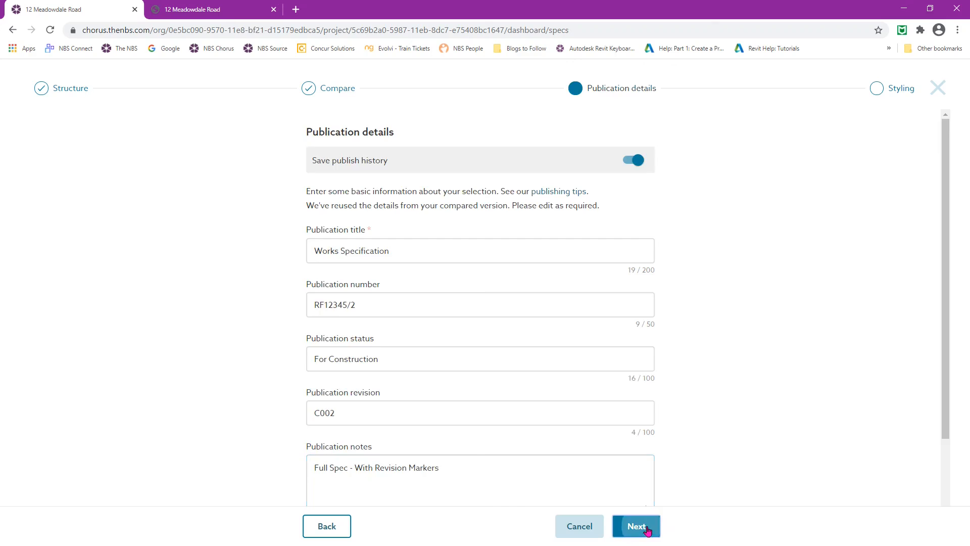
left_click(637, 527)
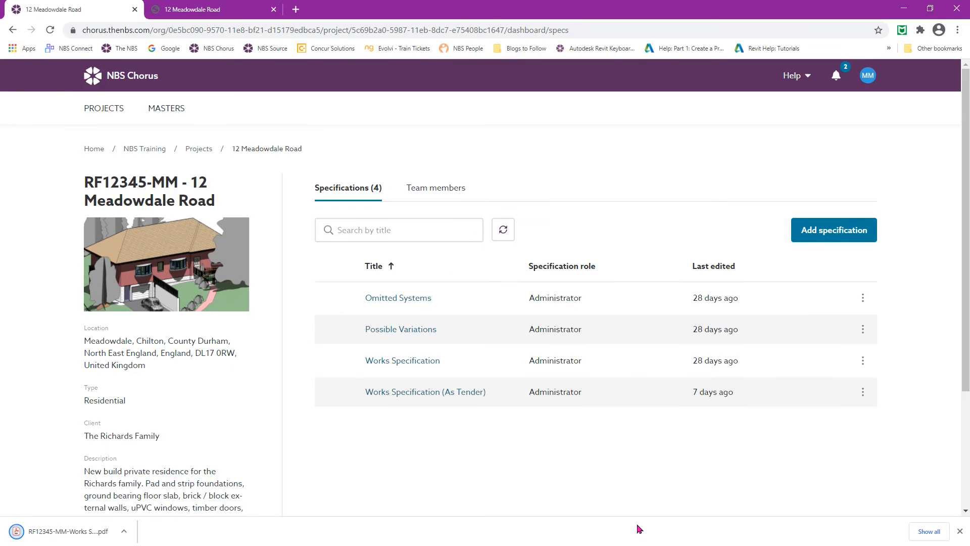
- Open the published PDF and review the revision markers on its contents page at 90% zoom
left_click(58, 540)
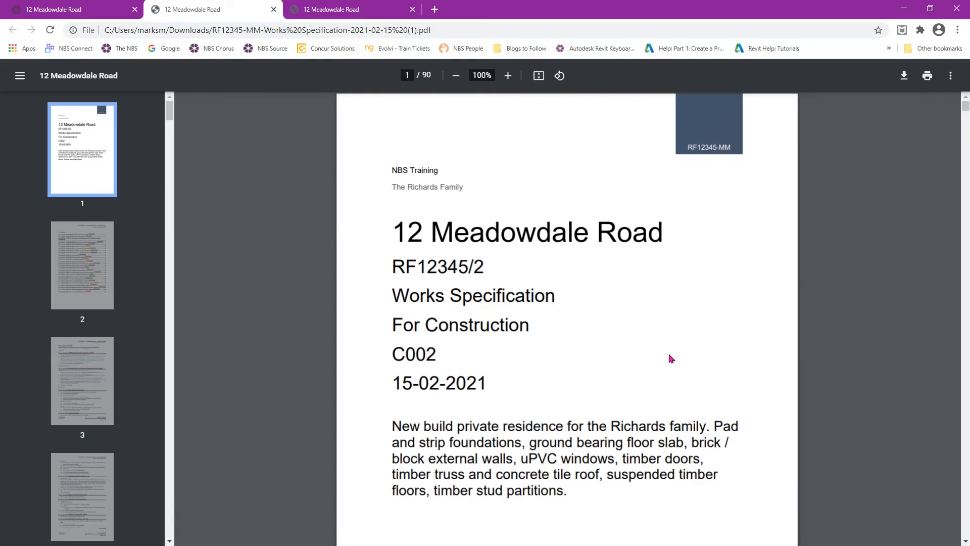
scroll(671, 358, "down", 9)
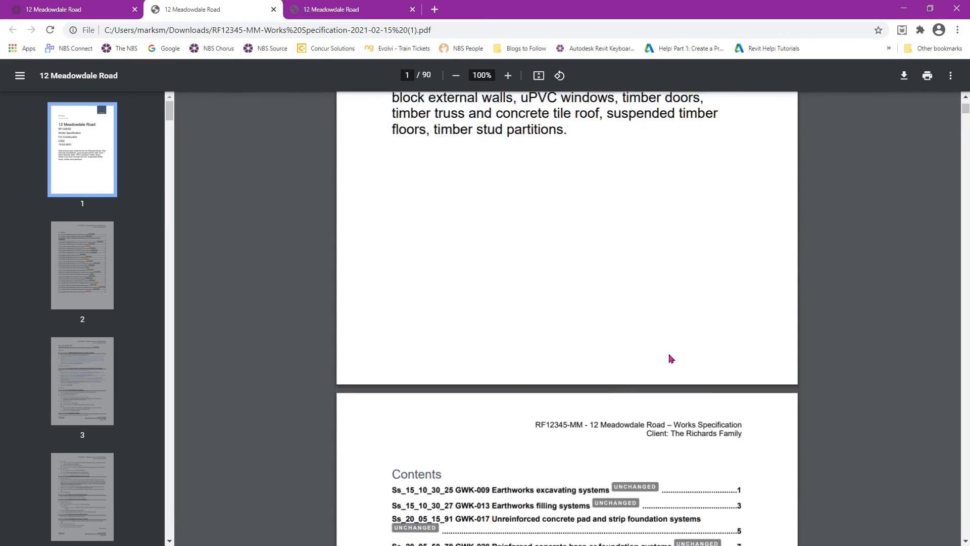
scroll(671, 359, "down", 4)
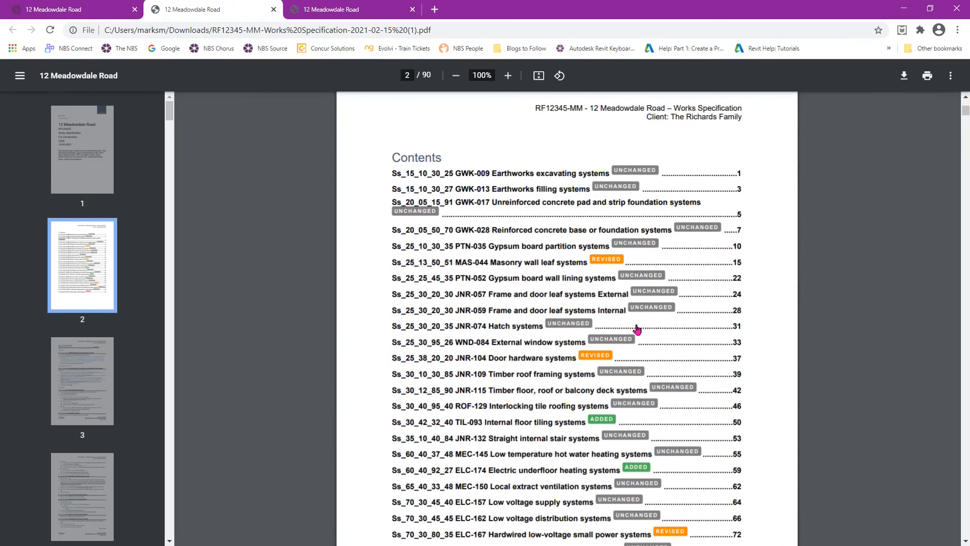
left_click(456, 77)
scroll(528, 310, "down", 1)
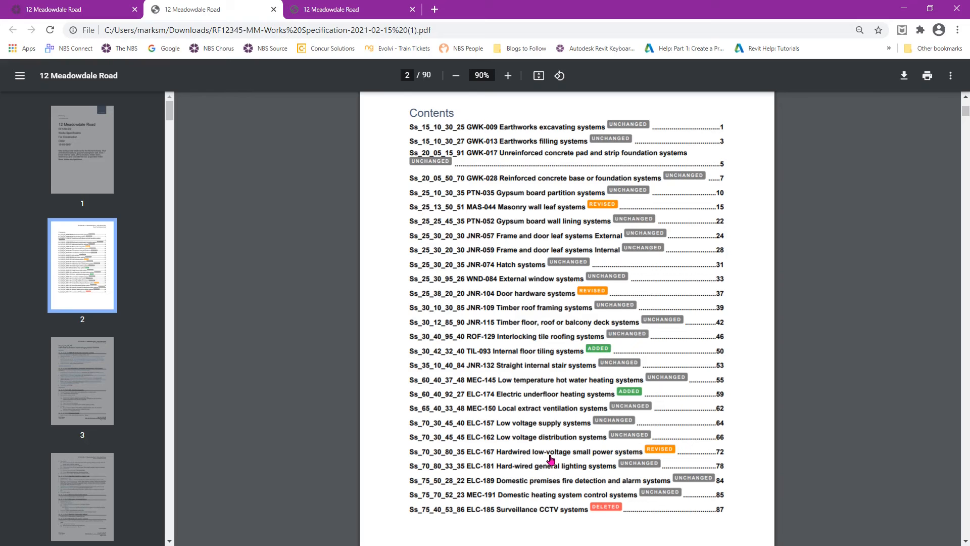
- Open the MAS-044 Masonry wall leaf systems section from the contents and examine it through to its deleted clauses
left_click(529, 211)
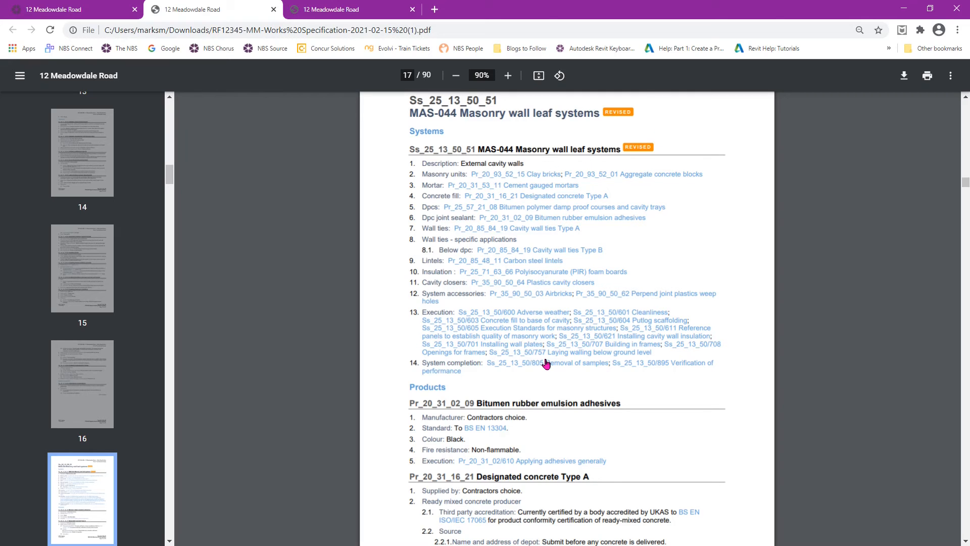
scroll(547, 364, "down", 3)
scroll(547, 364, "down", 5)
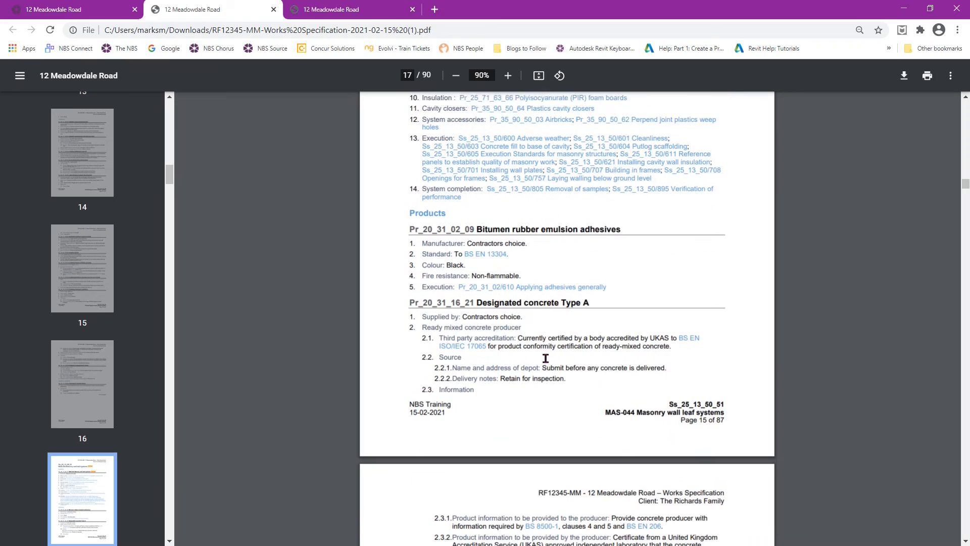
scroll(546, 358, "down", 5)
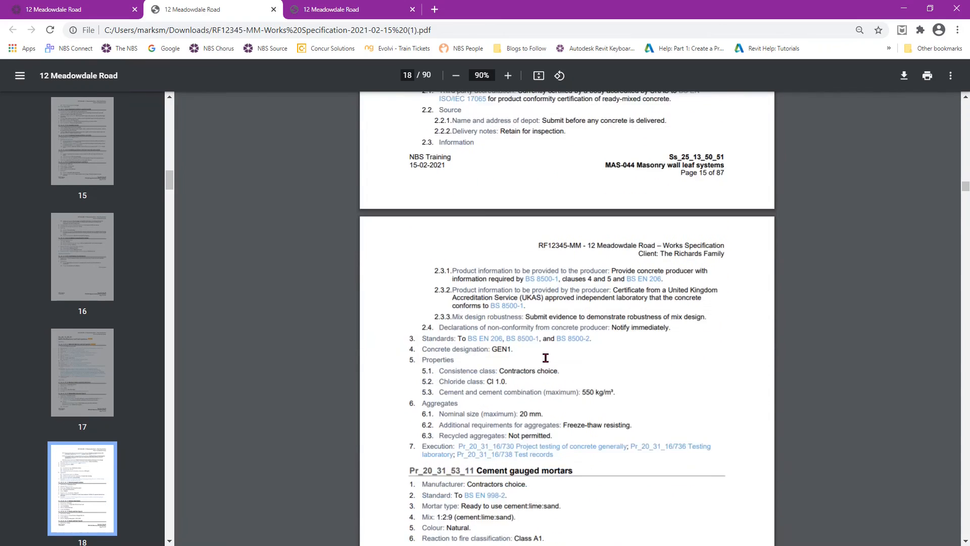
scroll(545, 358, "down", 6)
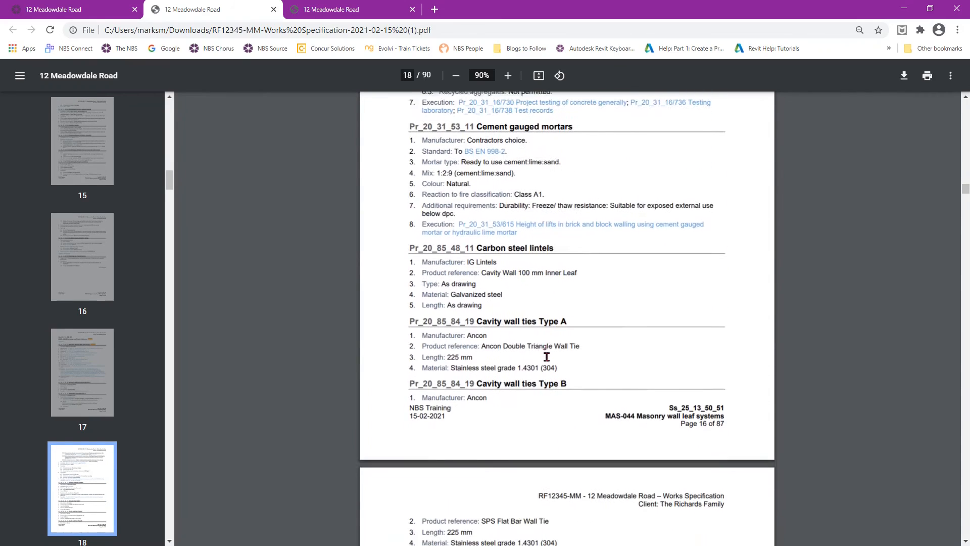
scroll(547, 357, "down", 6)
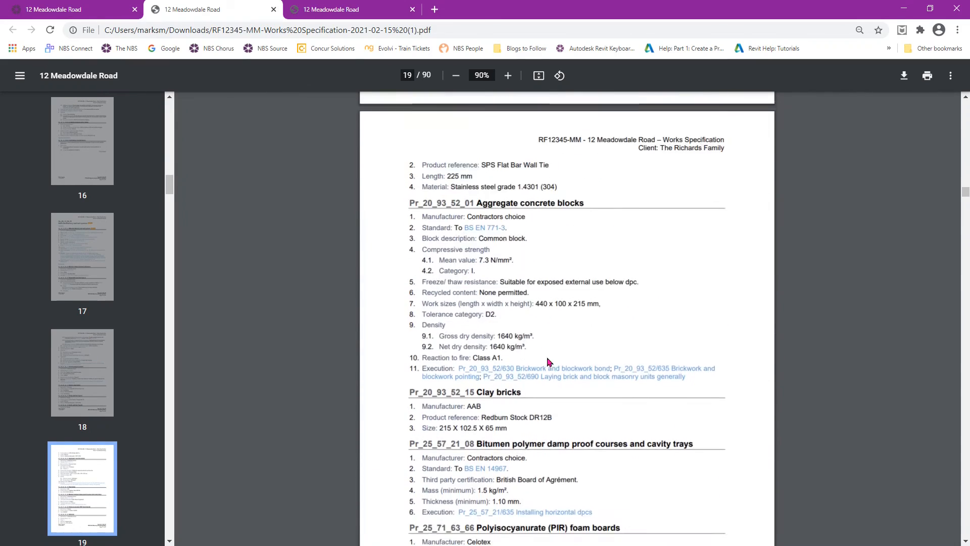
scroll(549, 361, "down", 6)
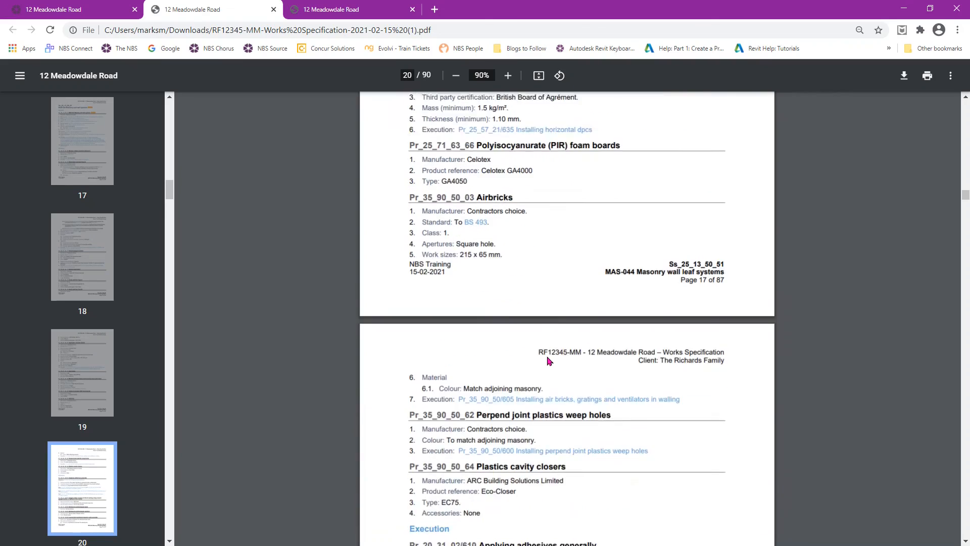
scroll(549, 358, "down", 6)
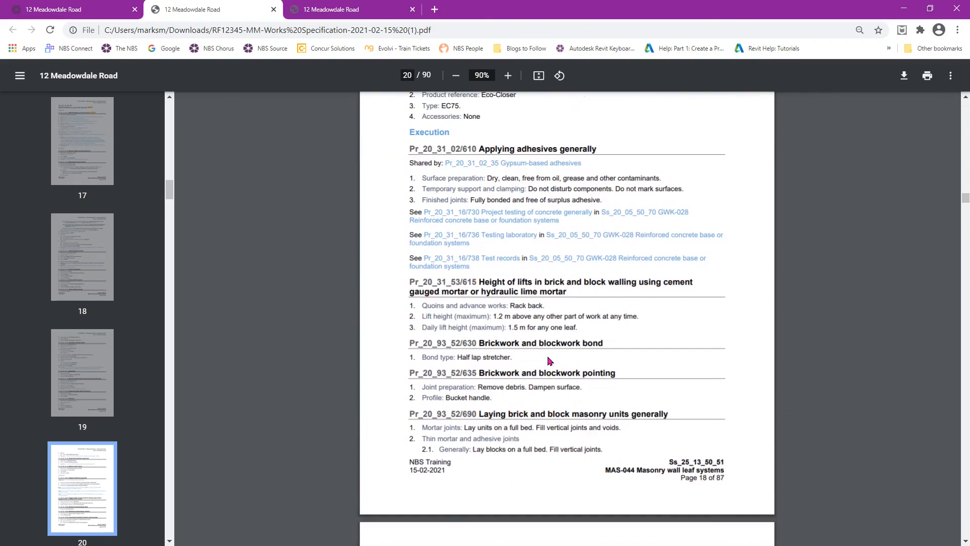
scroll(550, 355, "down", 7)
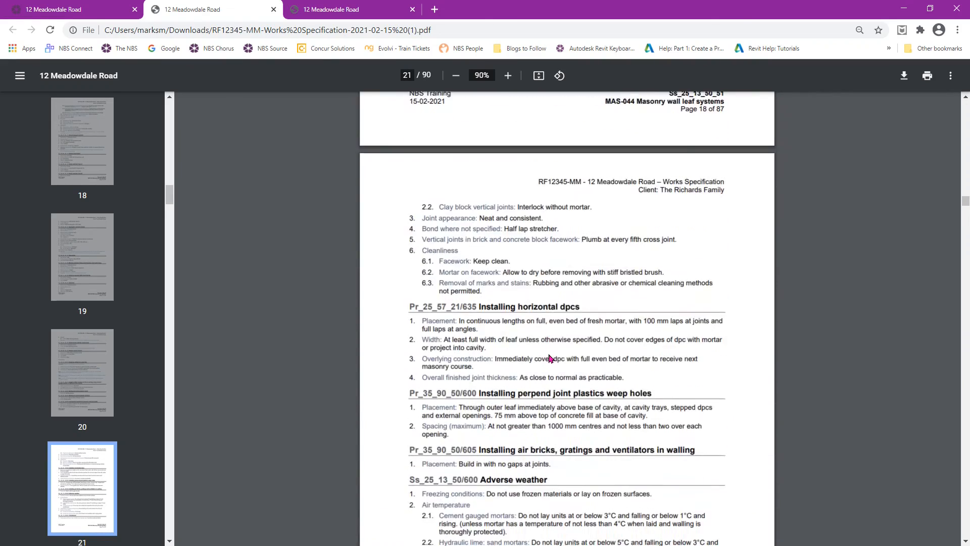
scroll(549, 353, "down", 6)
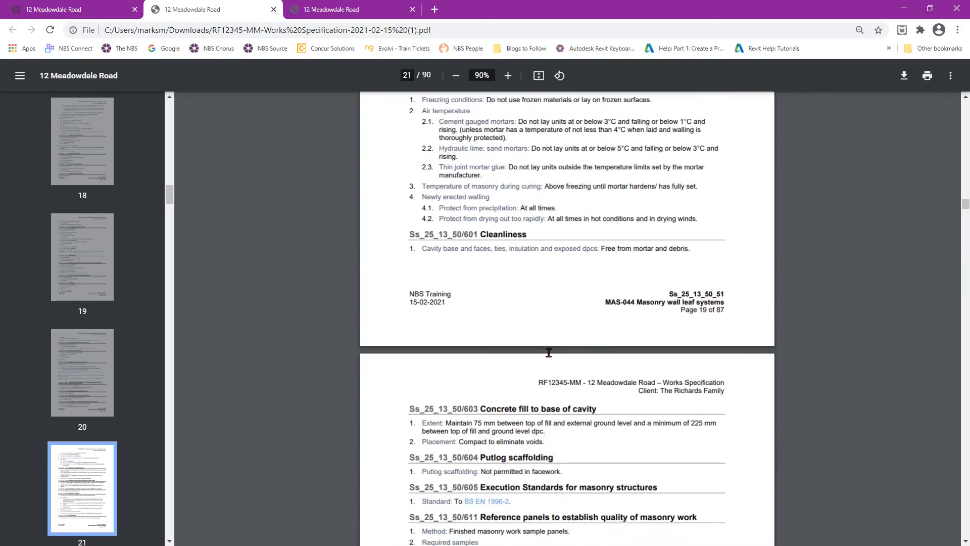
scroll(548, 354, "down", 8)
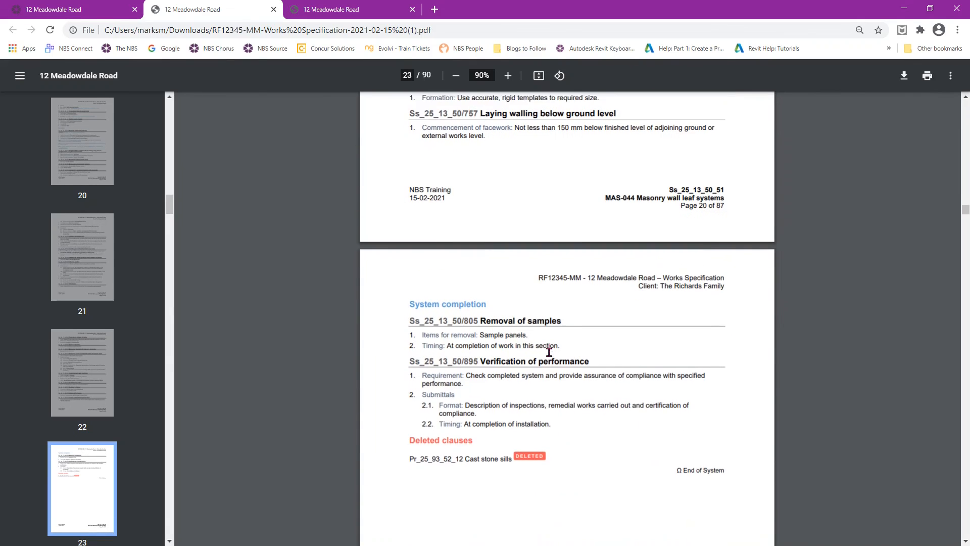
scroll(549, 352, "down", 1)
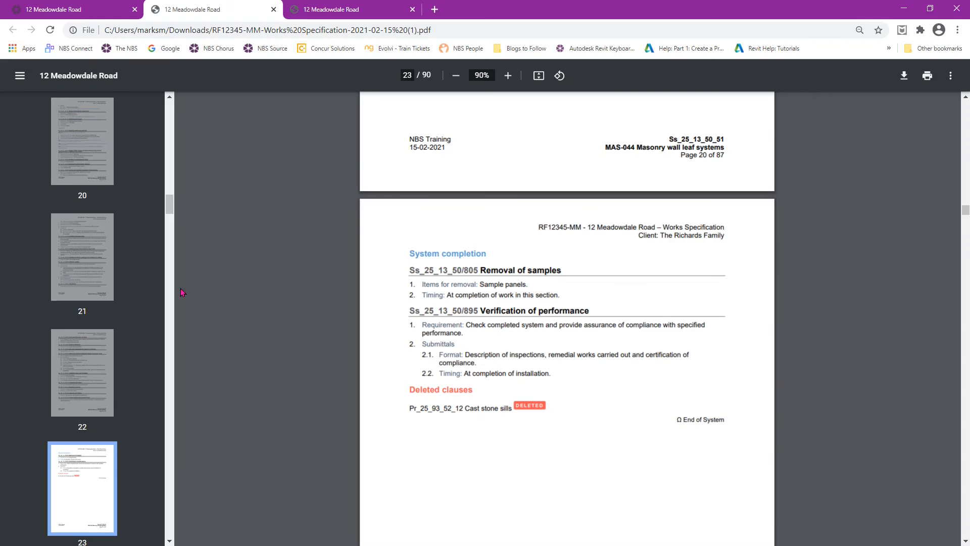
- Return to the contents page and examine the revision markers in the JNR-104 Door hardware systems section
left_click_drag(170, 206, 181, 92)
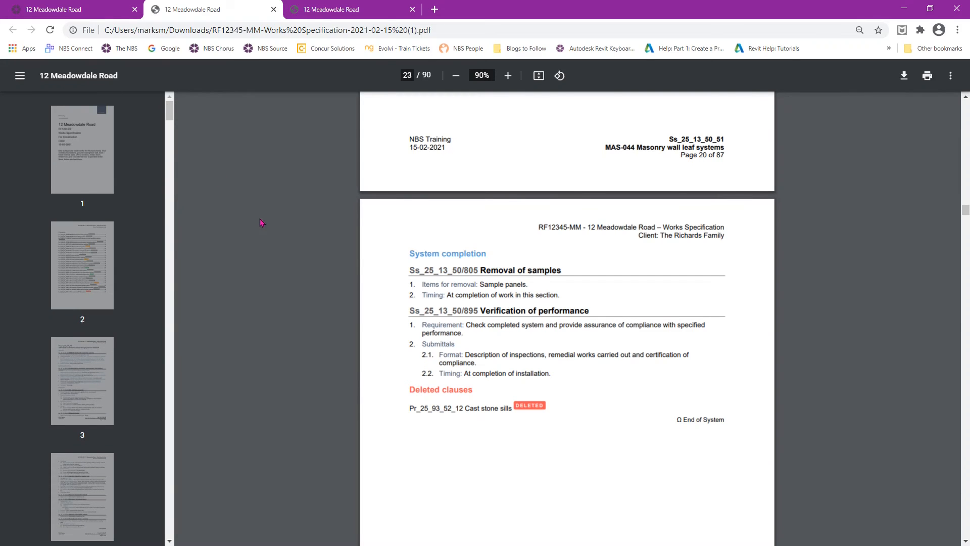
left_click(81, 278)
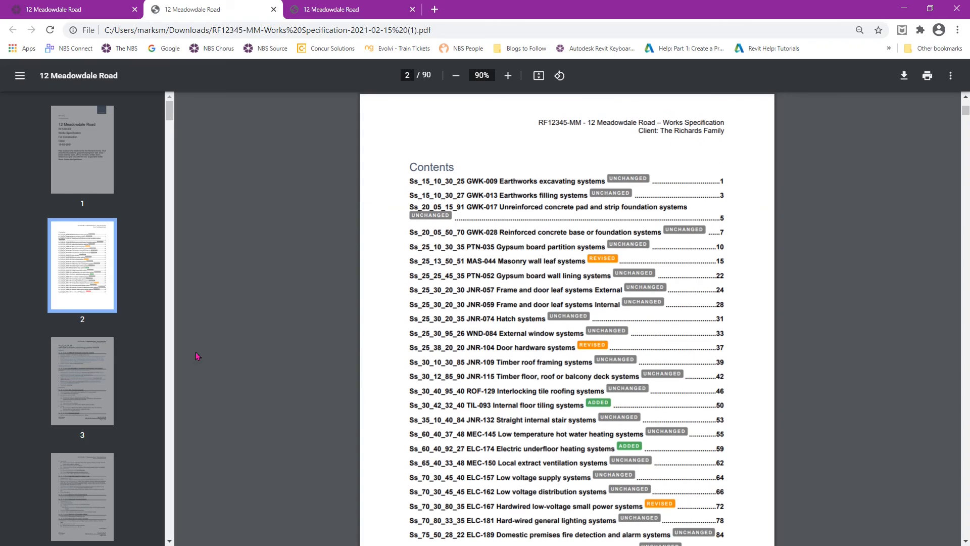
left_click(519, 350)
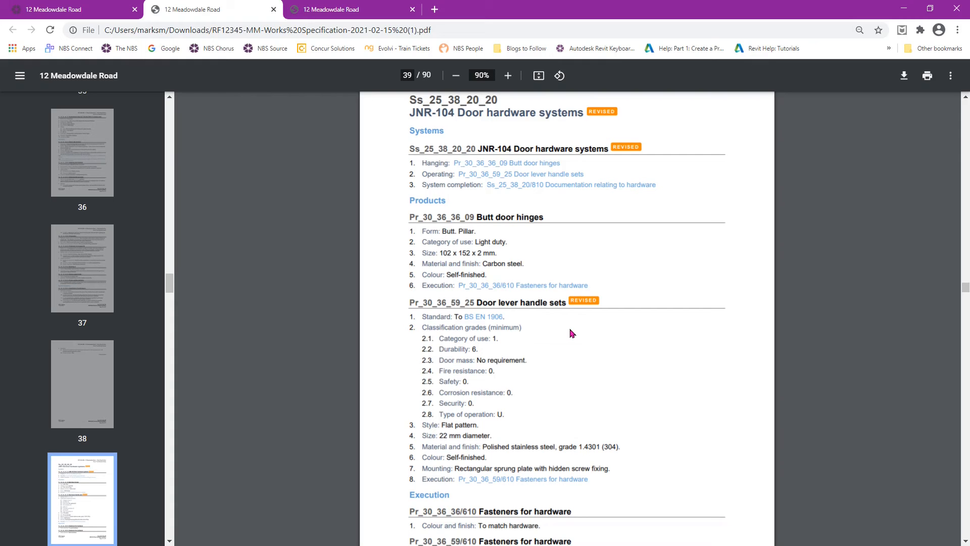
scroll(571, 333, "down", 2)
scroll(571, 335, "down", 2)
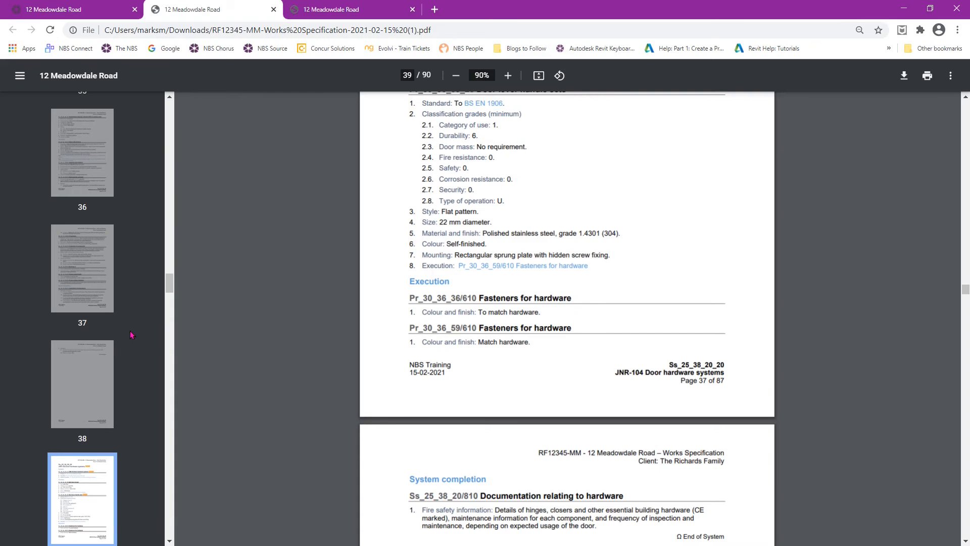
- Return to the contents page and examine the ELC-167 Hardwired low-voltage small power systems section down to the Electric vehicle charging points clause
left_click_drag(174, 286, 187, 104)
left_click(96, 225)
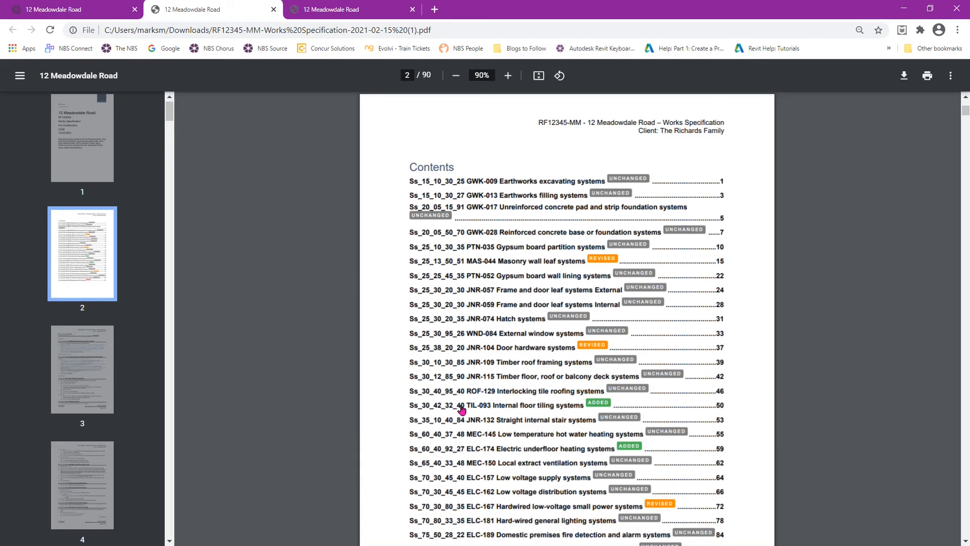
left_click(519, 507)
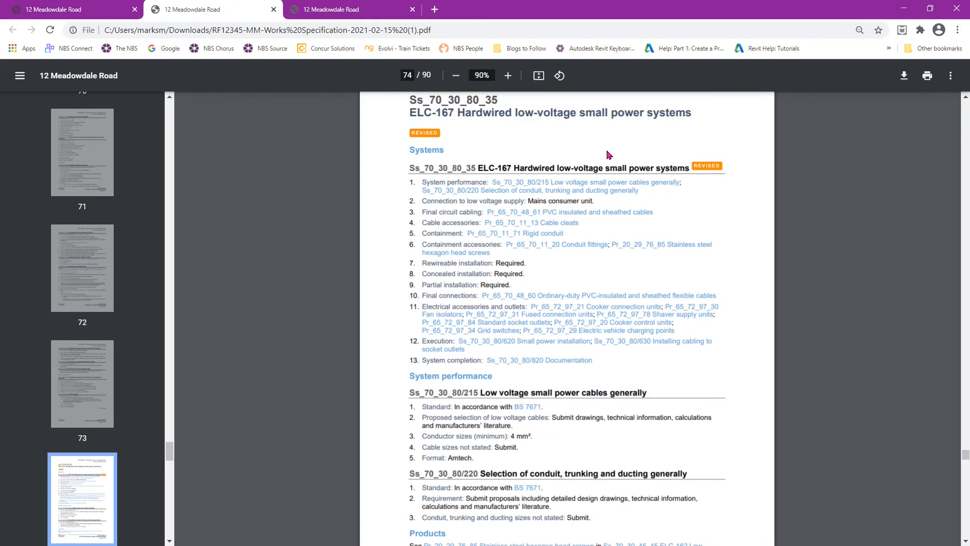
scroll(571, 333, "down", 4)
scroll(570, 332, "down", 6)
scroll(569, 333, "down", 7)
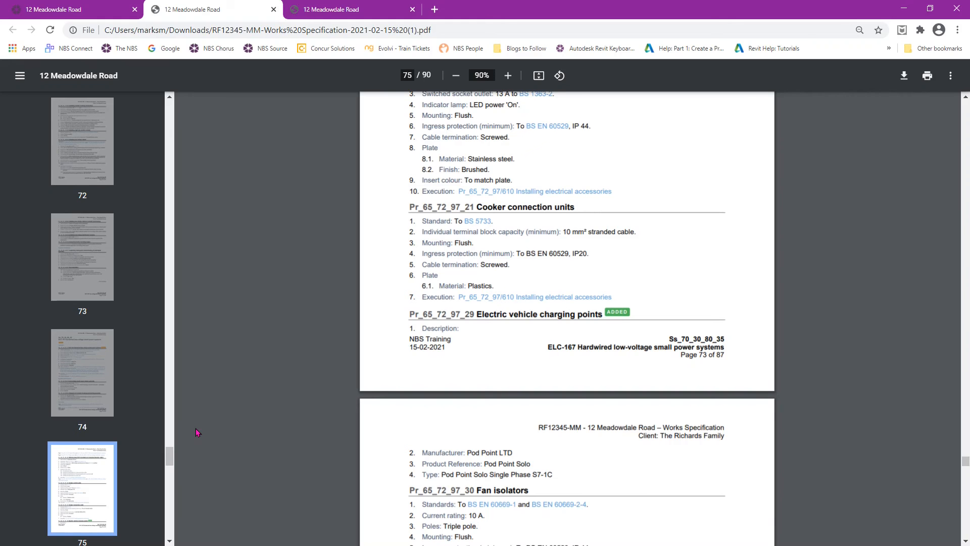
- Return to the contents page and examine the added clauses in the TIL-093 Internal floor tiling systems section
left_click_drag(169, 461, 187, 117)
left_click(83, 268)
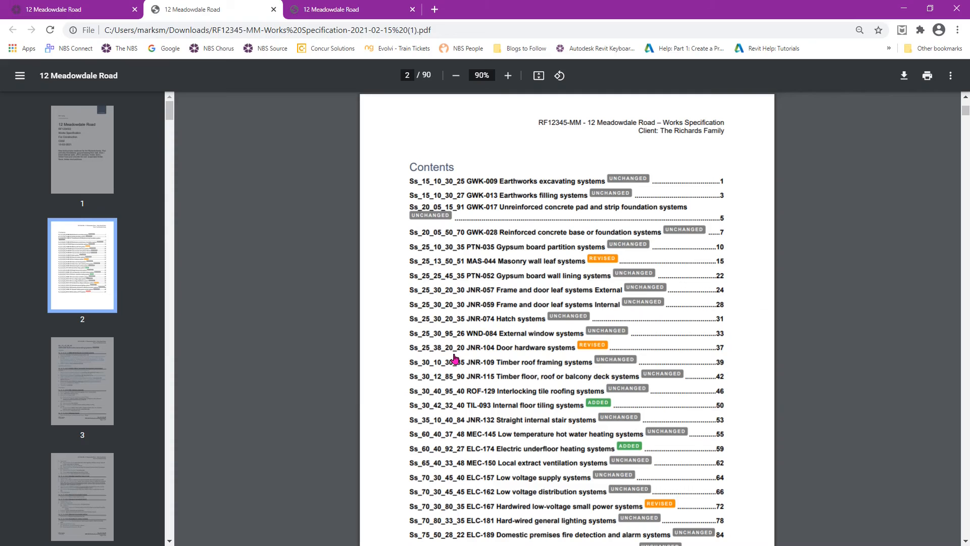
left_click(533, 410)
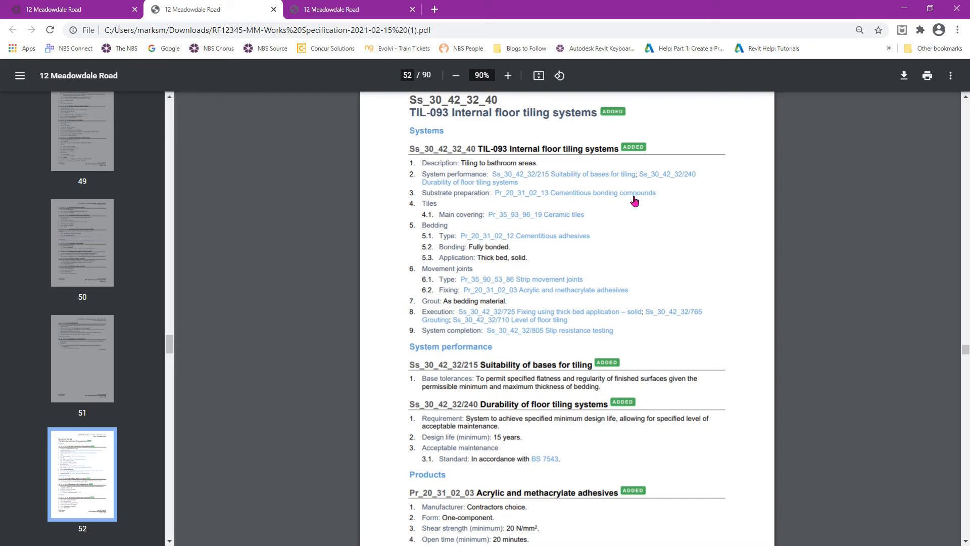
scroll(620, 336, "down", 4)
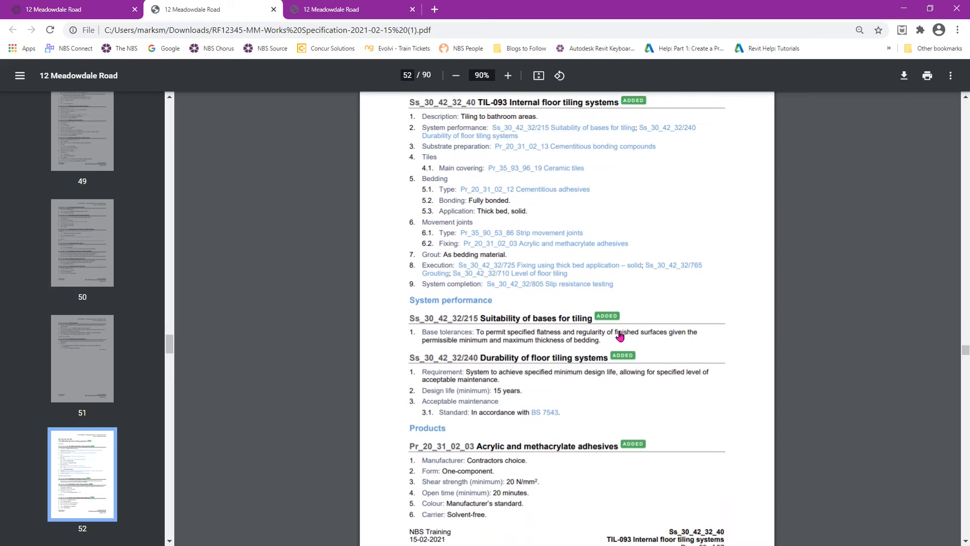
scroll(621, 336, "down", 1)
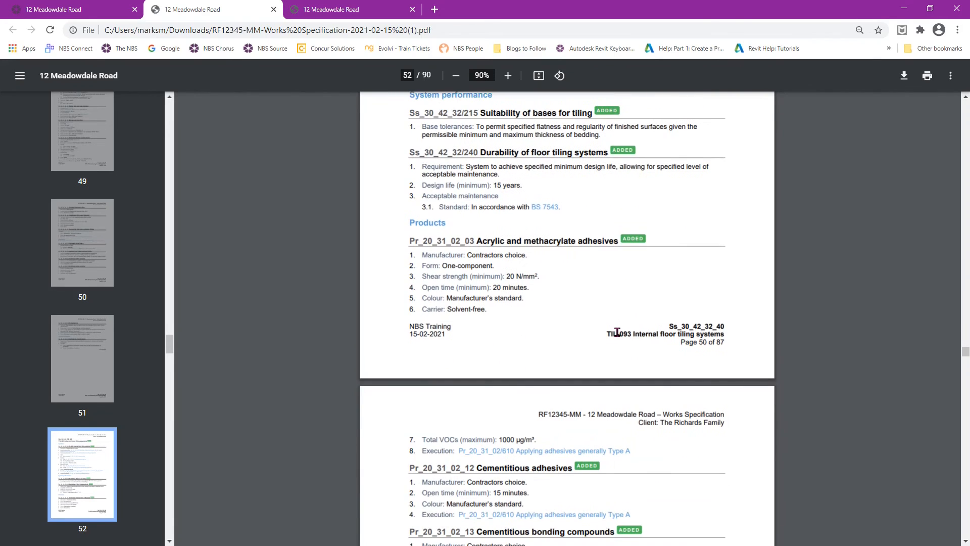
scroll(618, 332, "down", 1)
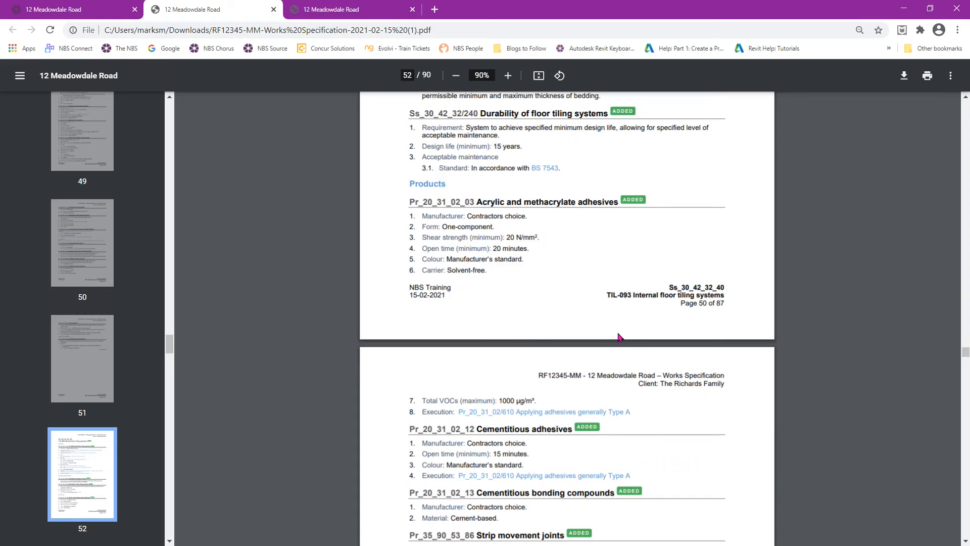
- Return to the contents page and examine the revision marker on the ELC-185 Surveillance CCTV systems section
left_click_drag(170, 344, 196, 119)
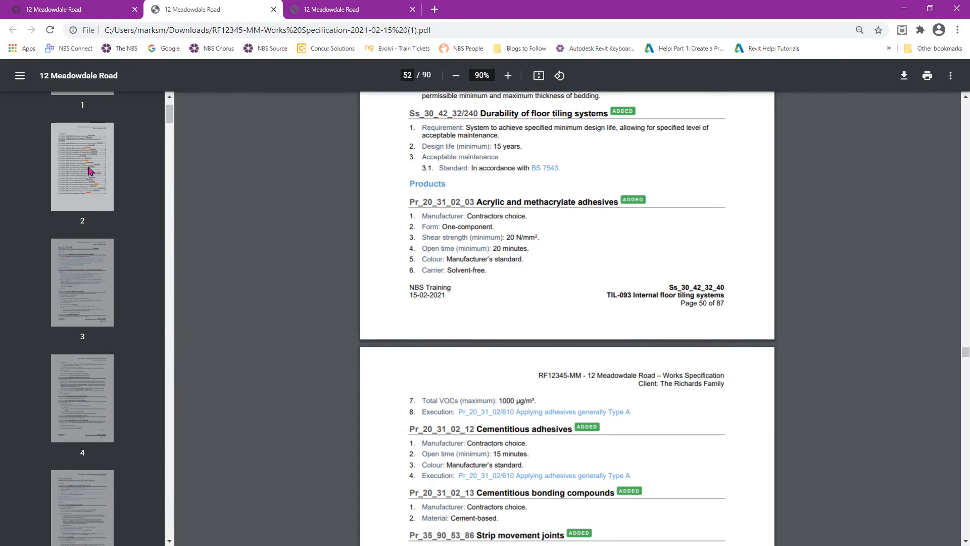
left_click(90, 170)
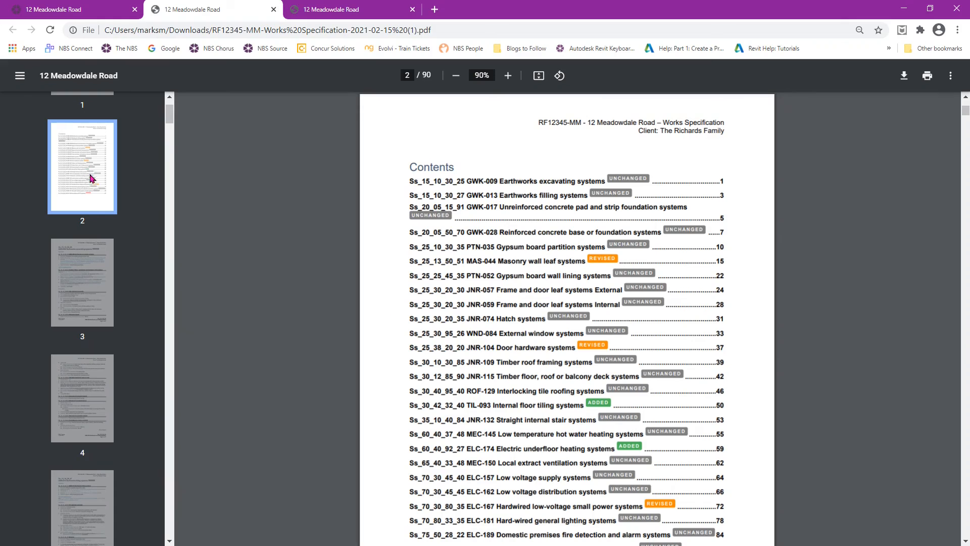
scroll(564, 417, "down", 2)
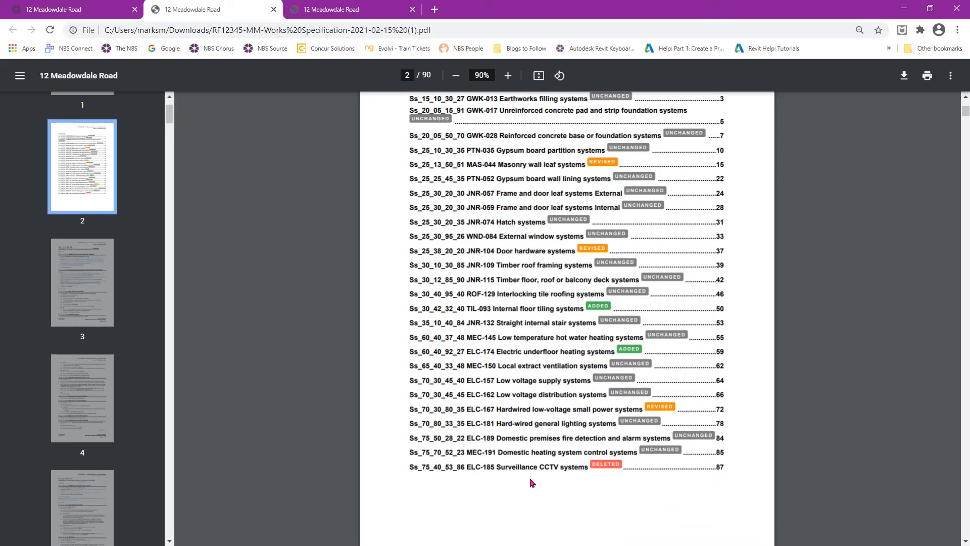
left_click(538, 466)
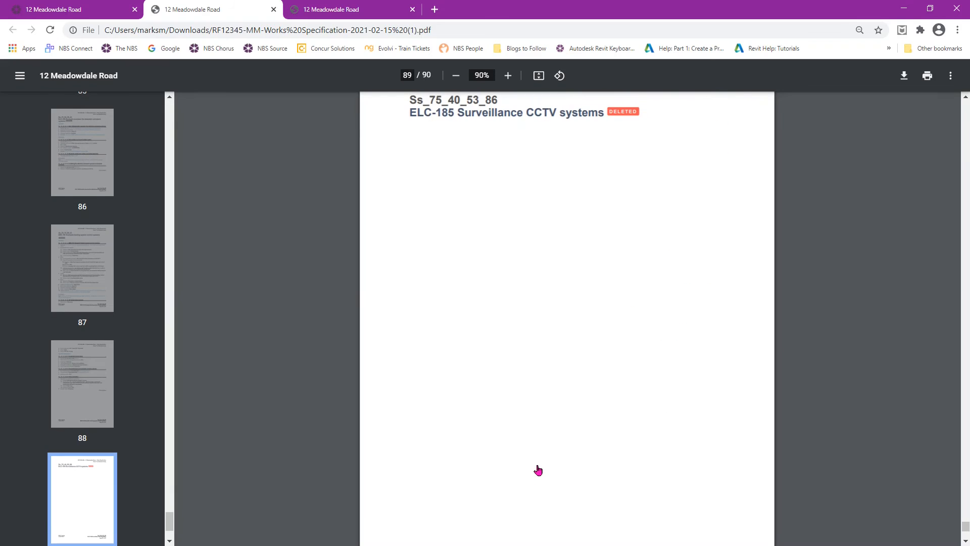
scroll(539, 470, "up", 2)
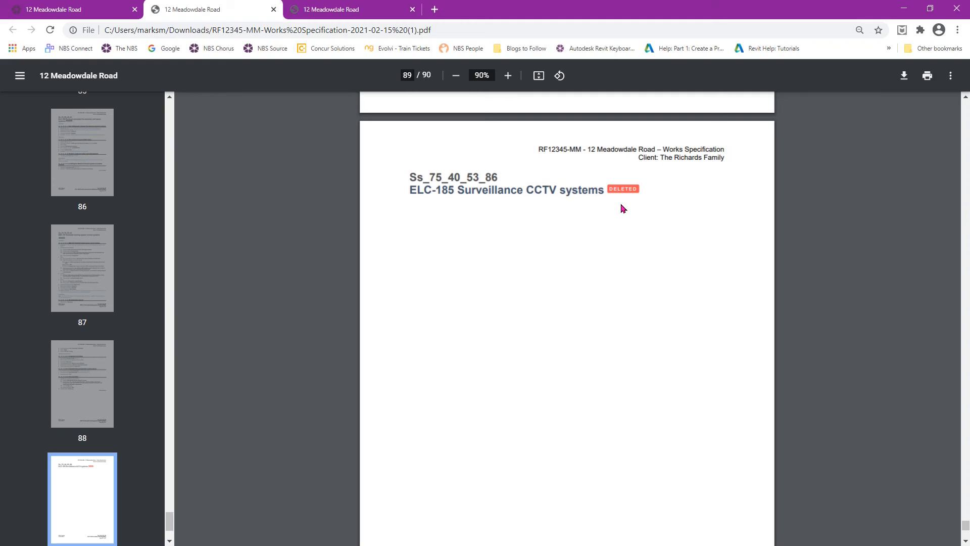
- Start publishing the Works Specification from NBS Chorus as a single-systems PDF, compared with publication RF12345/1, revision C001
left_click(82, 8)
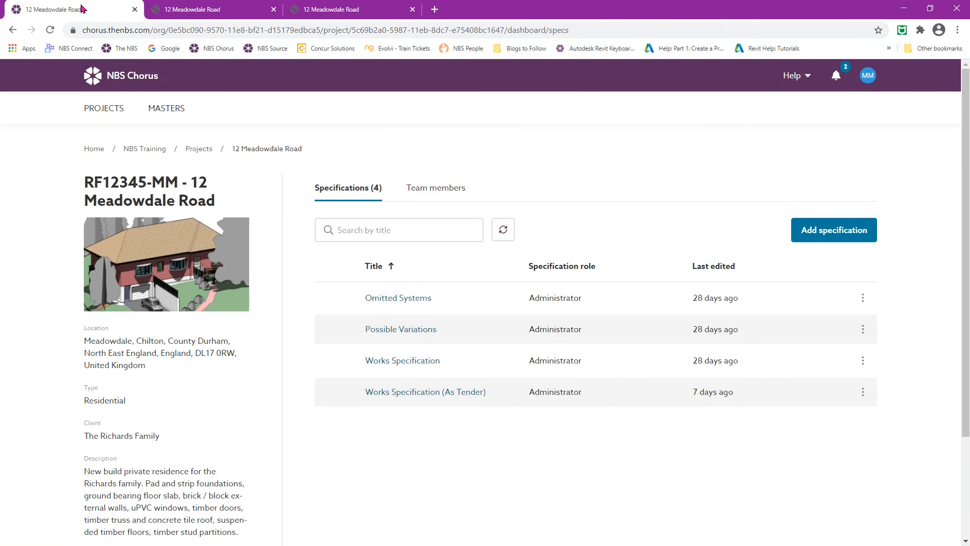
left_click(863, 360)
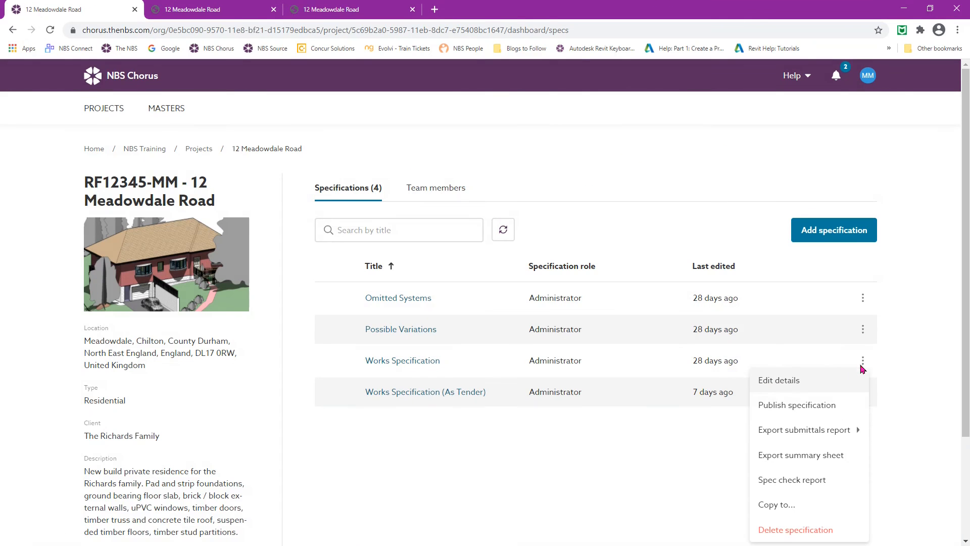
left_click(798, 406)
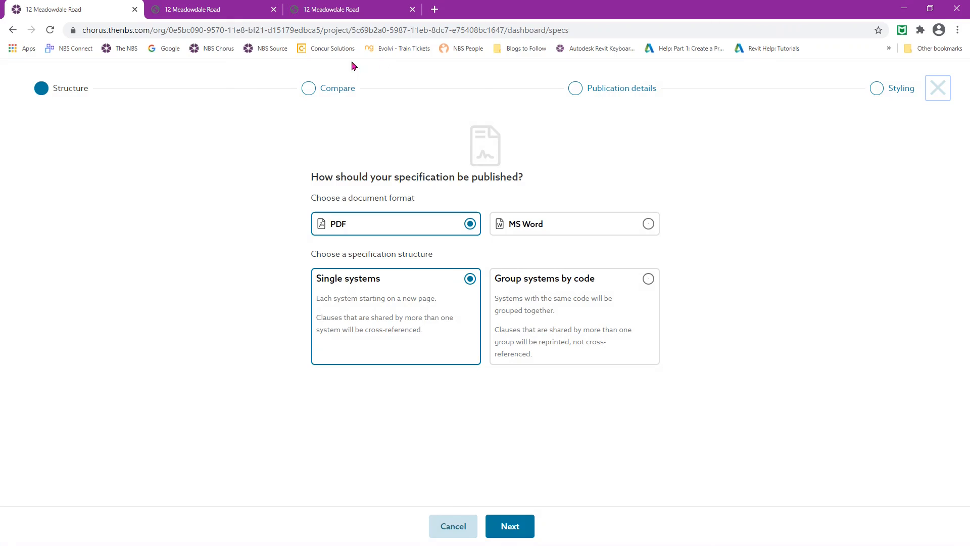
left_click(320, 100)
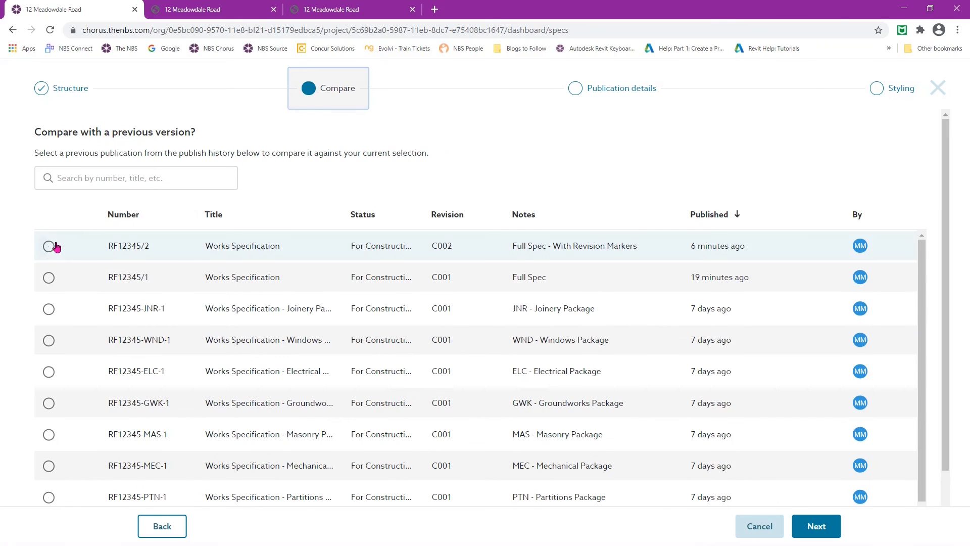
left_click(48, 279)
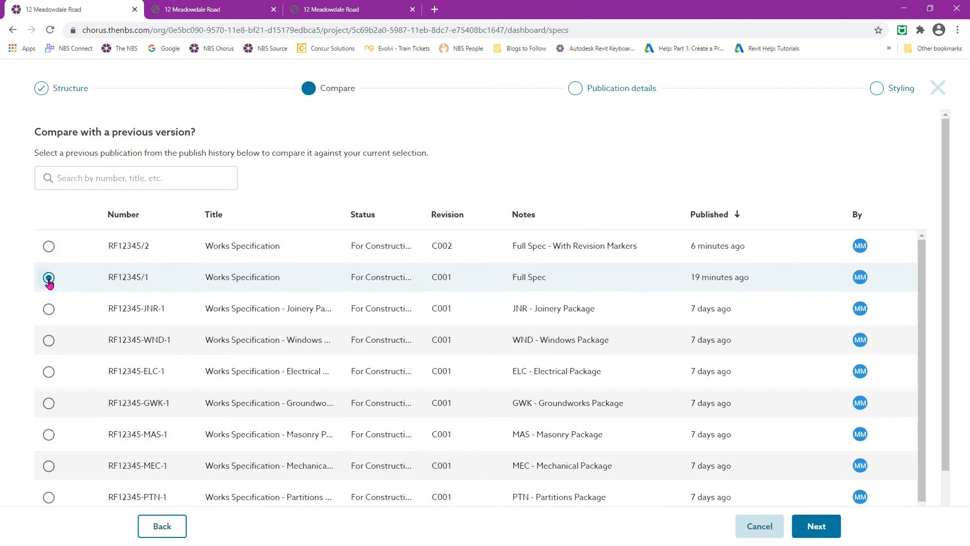
- Turn off saving the publish history, apply the NBS Stylesheets Webinar stylesheet and publish the specification
left_click(574, 88)
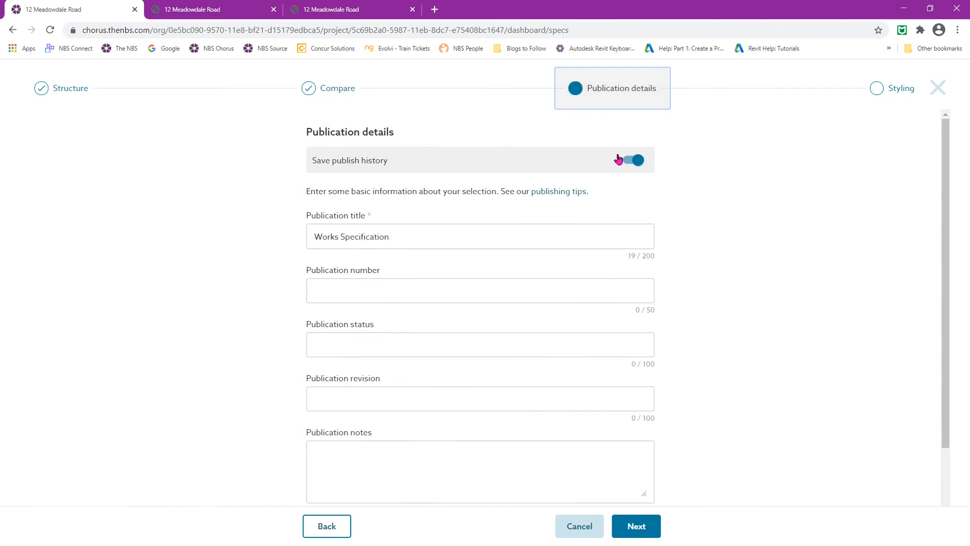
left_click(631, 161)
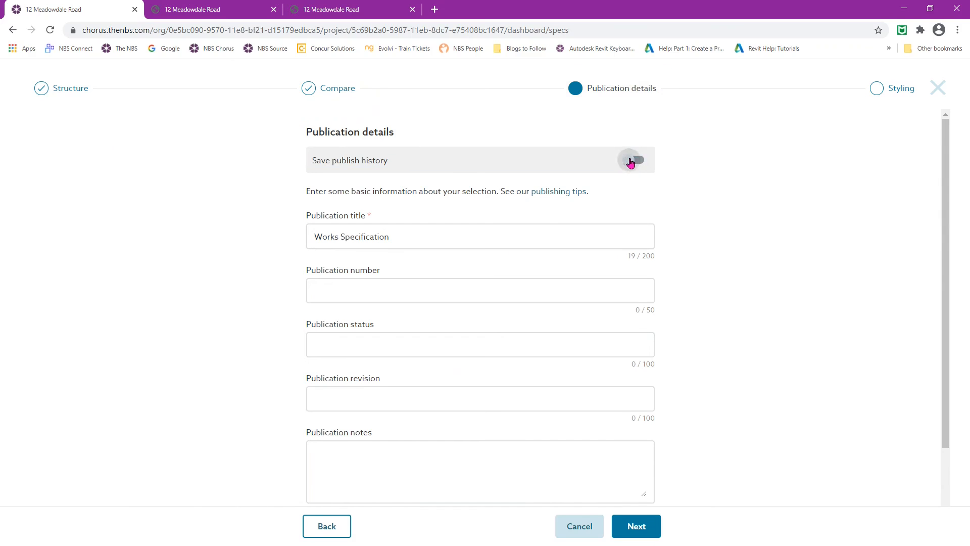
left_click(649, 536)
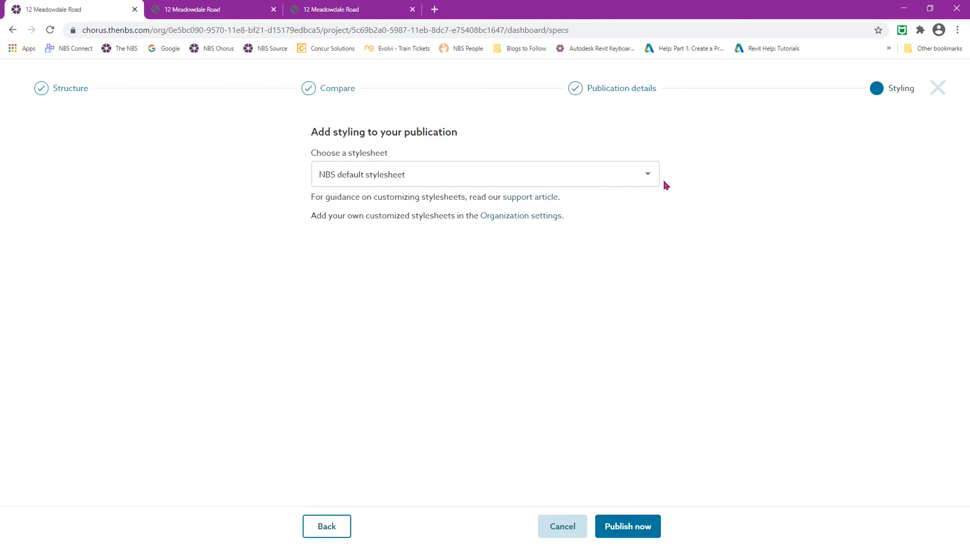
left_click(646, 180)
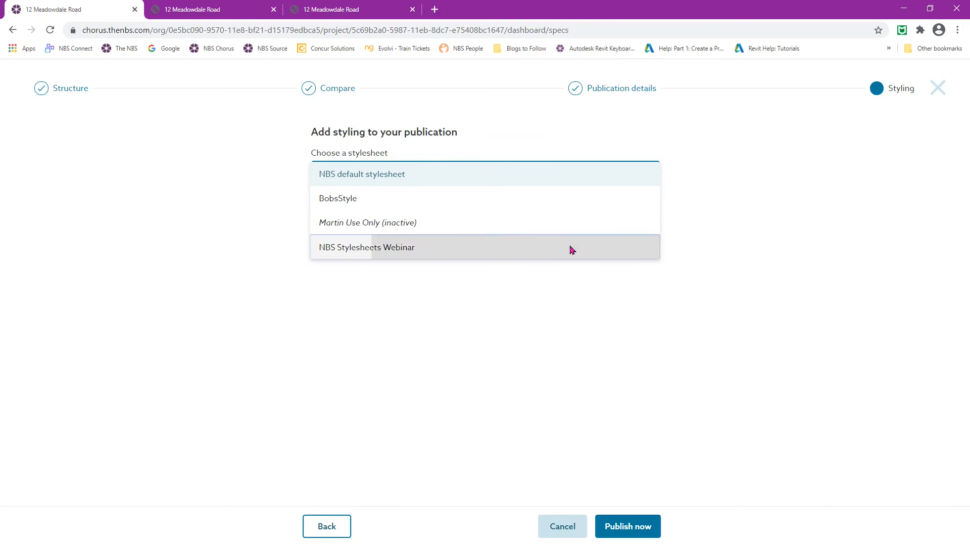
left_click(571, 249)
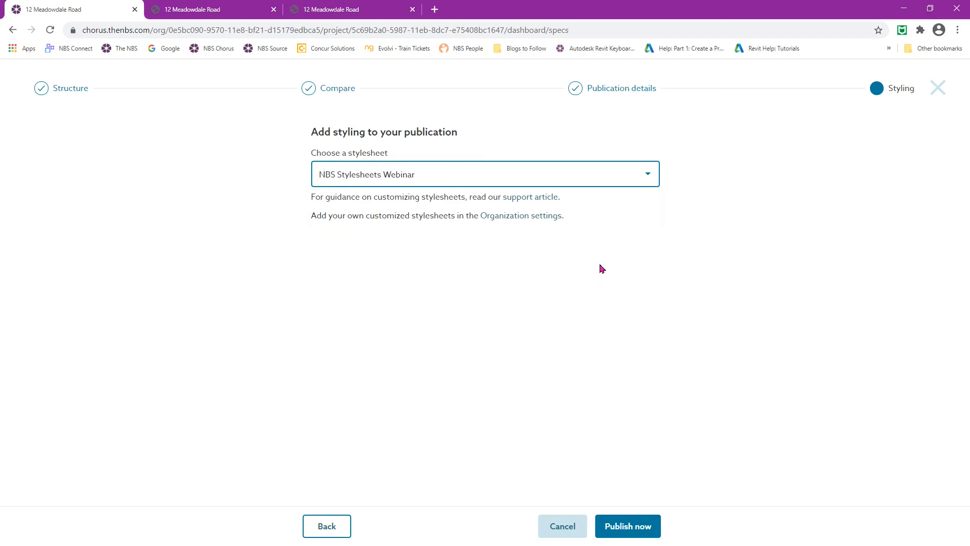
left_click(655, 523)
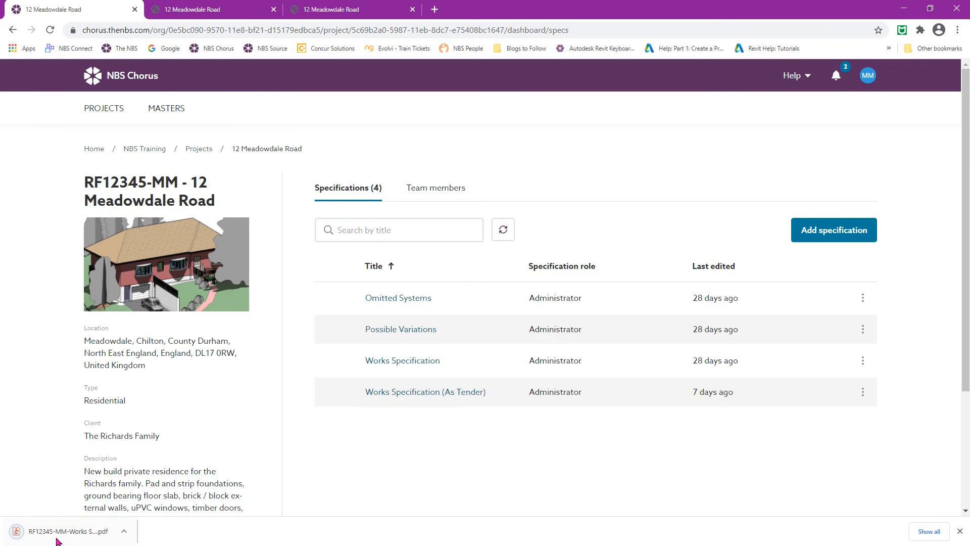
- Open the newly published PDF and review its styling from the cover through the contents to the JNR-104 Door hardware systems section
left_click(30, 533)
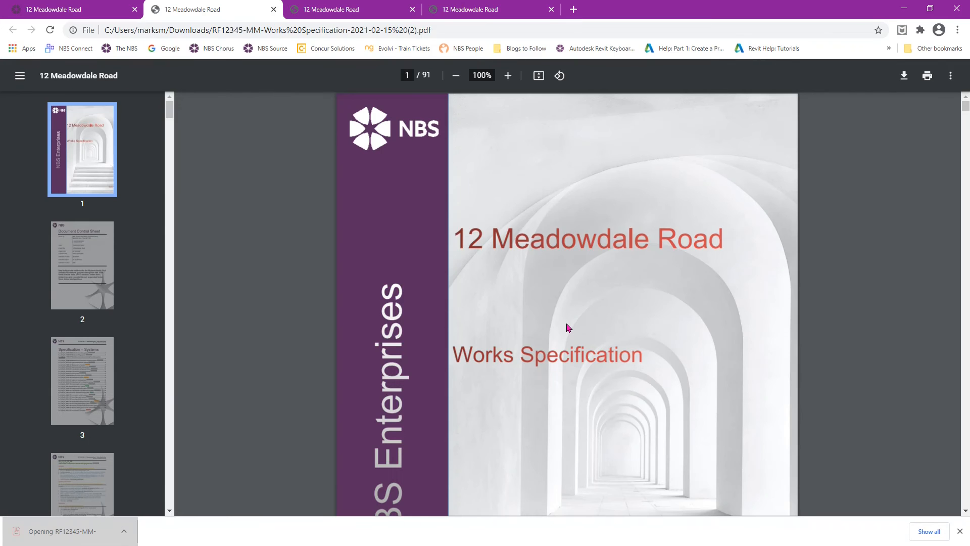
scroll(567, 328, "down", 10)
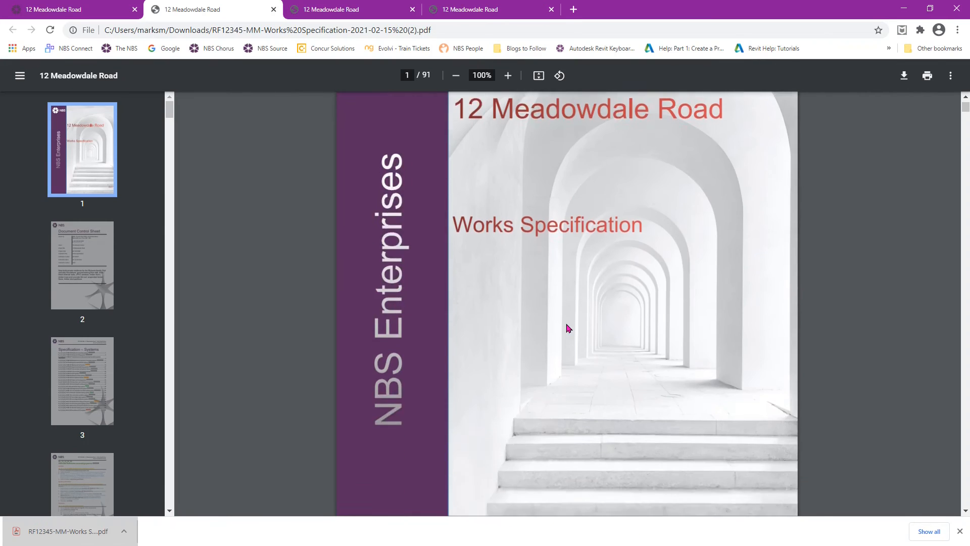
scroll(567, 328, "down", 10)
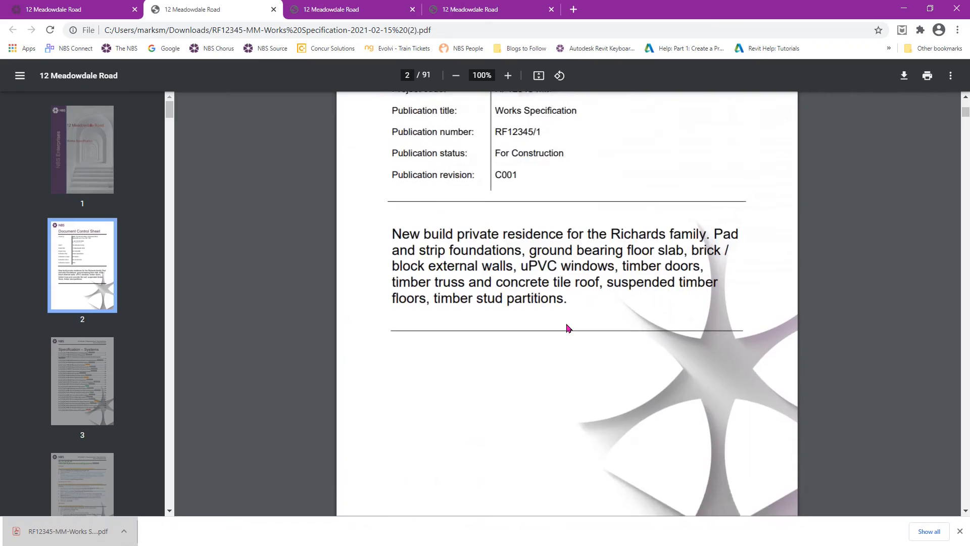
scroll(567, 329, "down", 3)
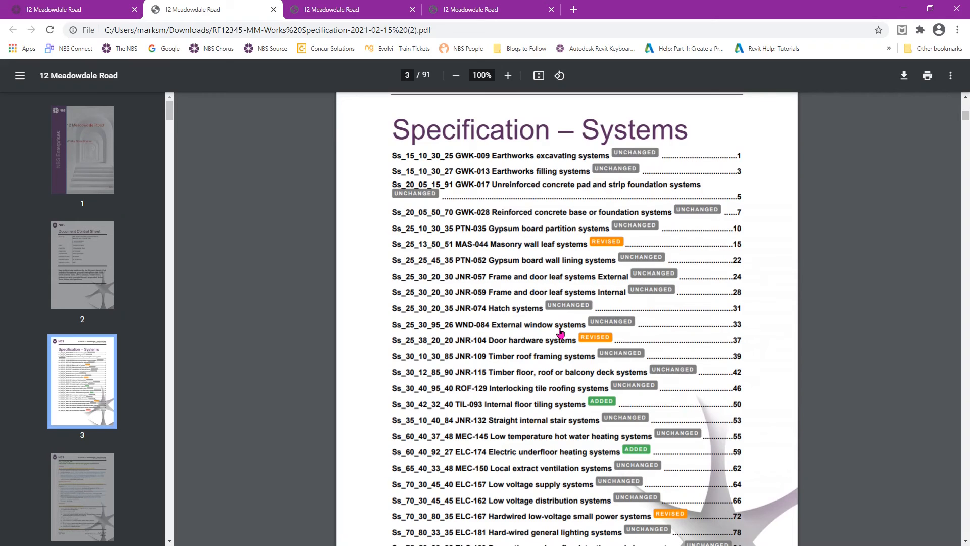
left_click(521, 344)
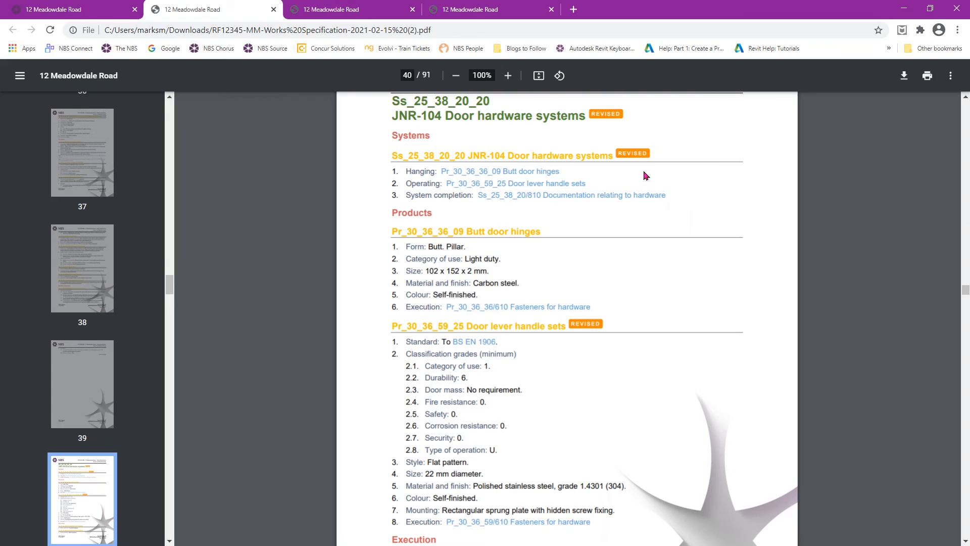
- Open the Works Specification in NBS Chorus, widen the Prefix column and look through the system prefixes in its contents
left_click(81, 11)
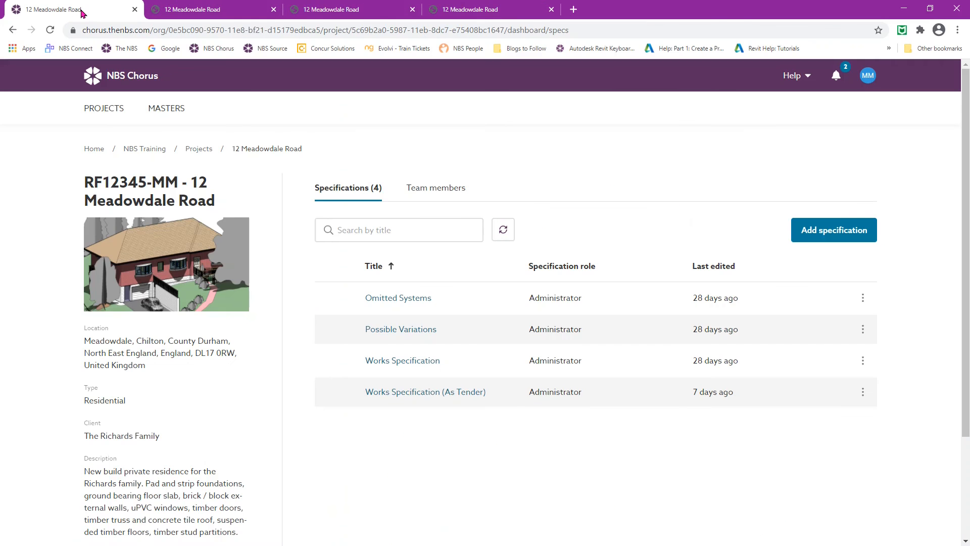
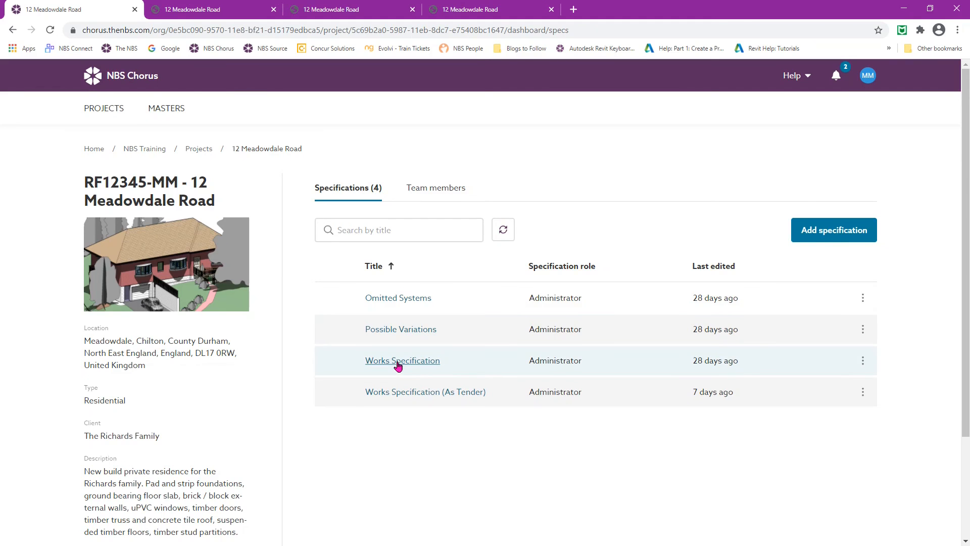
left_click(398, 362)
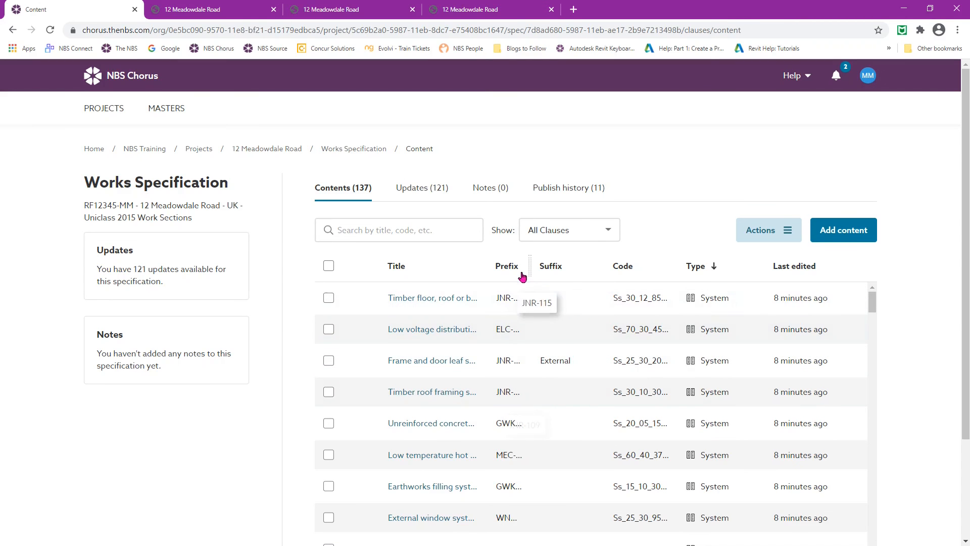
left_click_drag(530, 273, 547, 274)
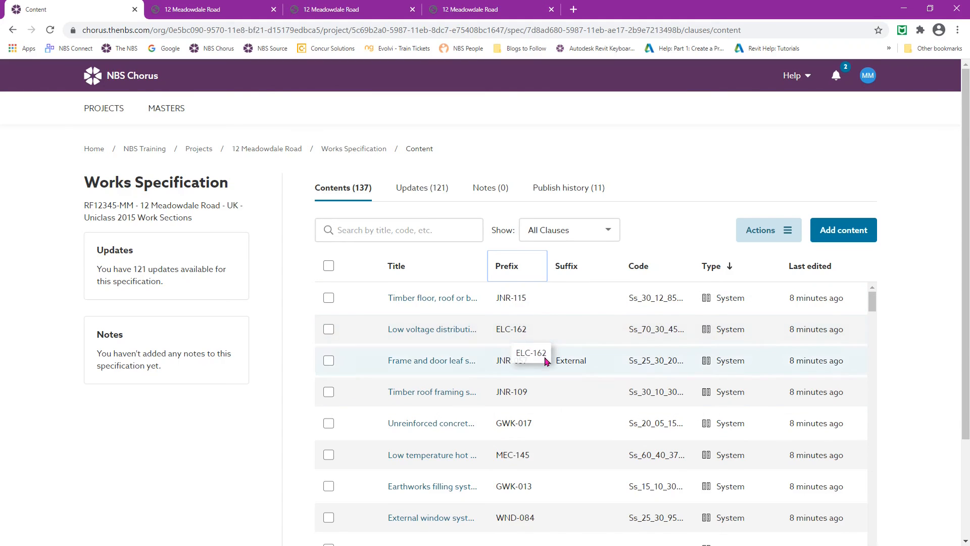
scroll(506, 414, "down", 1)
scroll(500, 480, "down", 3)
scroll(493, 511, "down", 2)
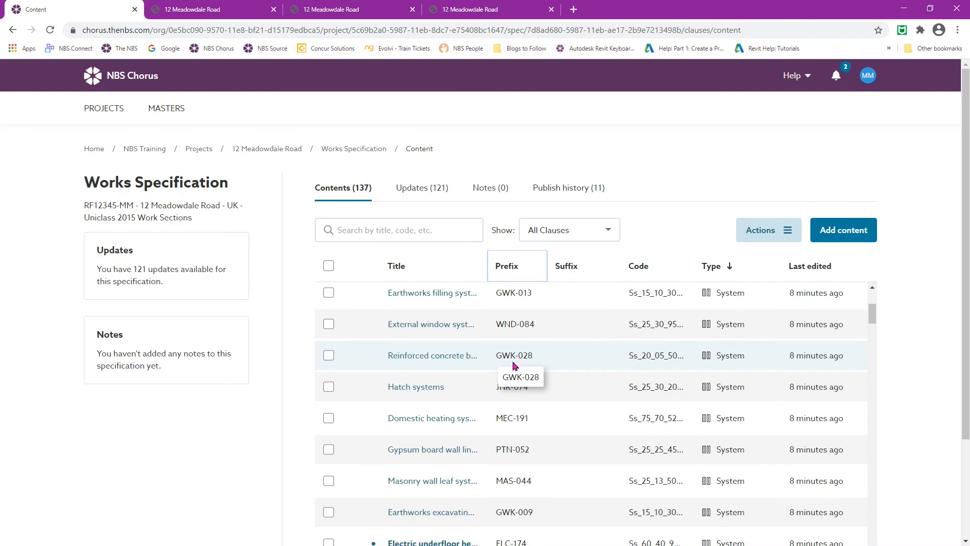
- View the specification's publish history and return to the contents page of the default-styled PDF to review its system prefixes and revision markers
left_click(569, 190)
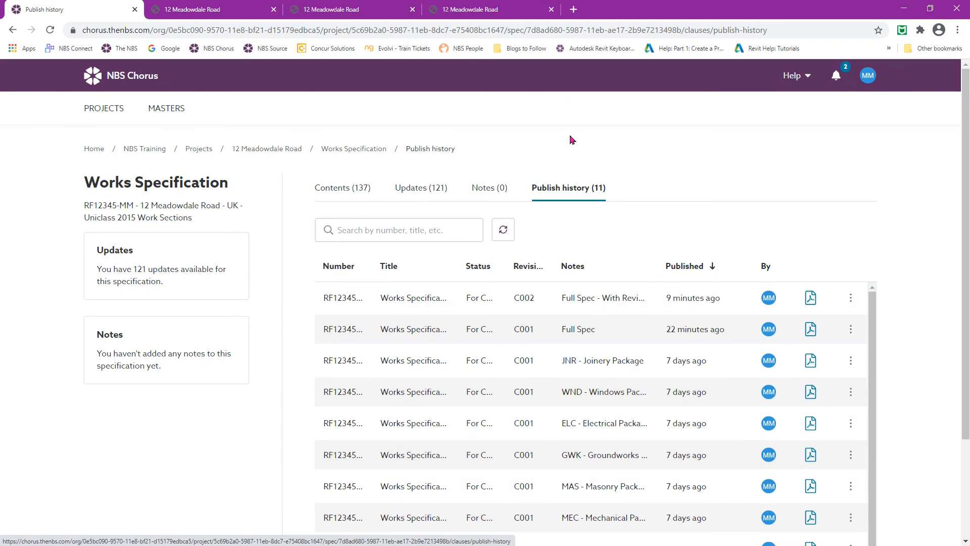
left_click(362, 14)
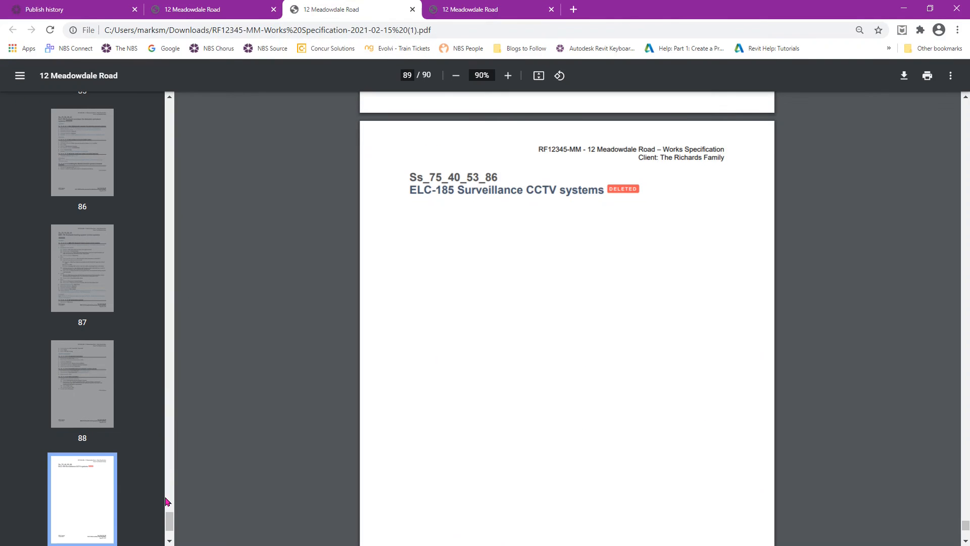
left_click_drag(171, 520, 201, 113)
left_click(93, 237)
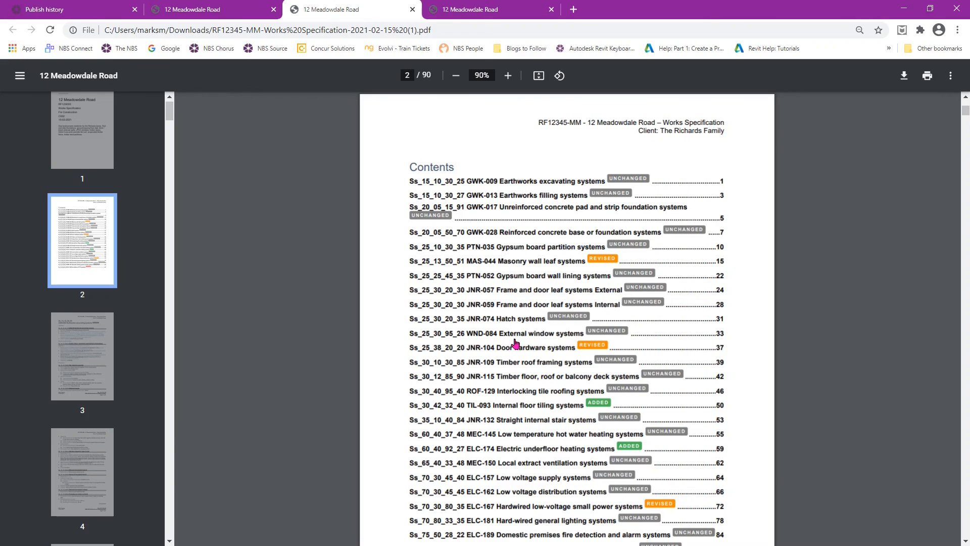
scroll(511, 328, "down", 1)
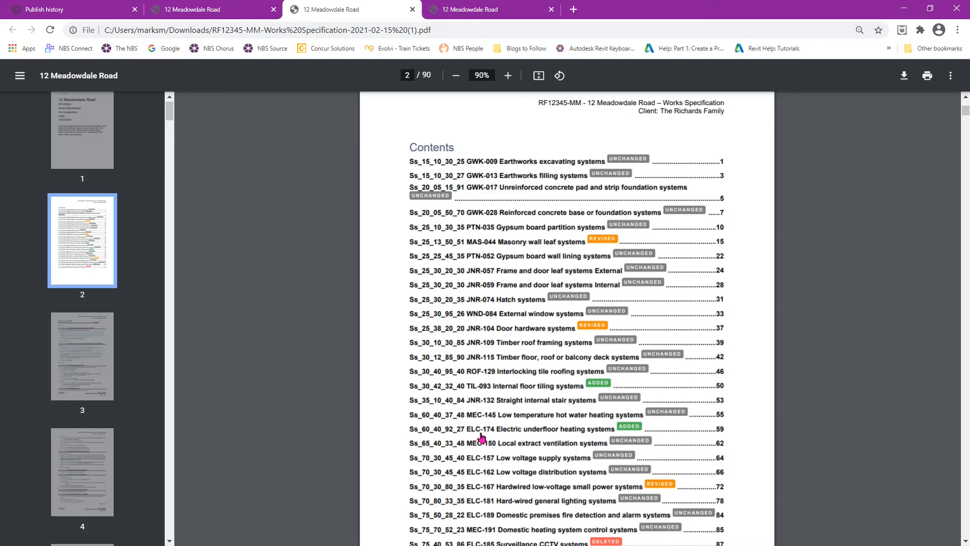
- Return to the Works Specification contents in NBS Chorus and search them by the prefixes JNR, GWK and MAS in turn
left_click(53, 10)
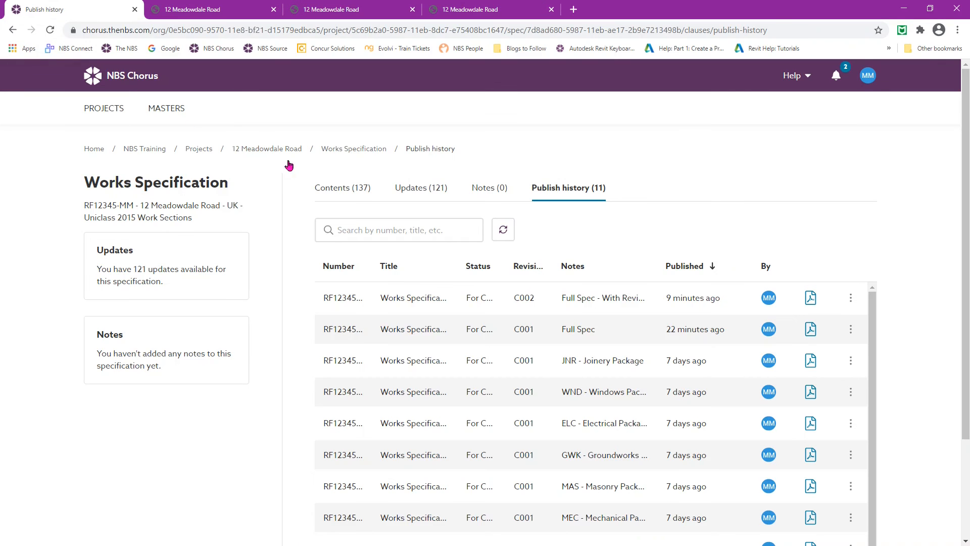
left_click(344, 199)
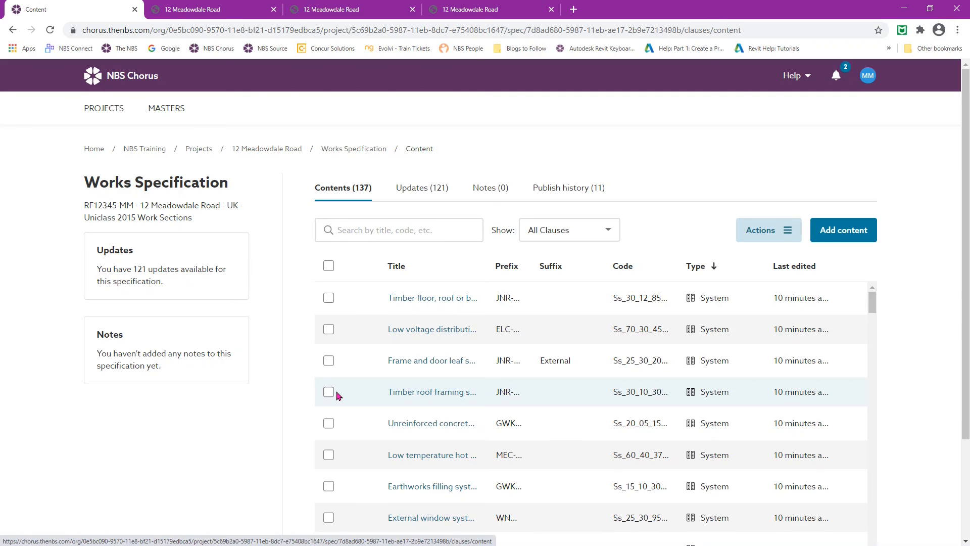
left_click(377, 230)
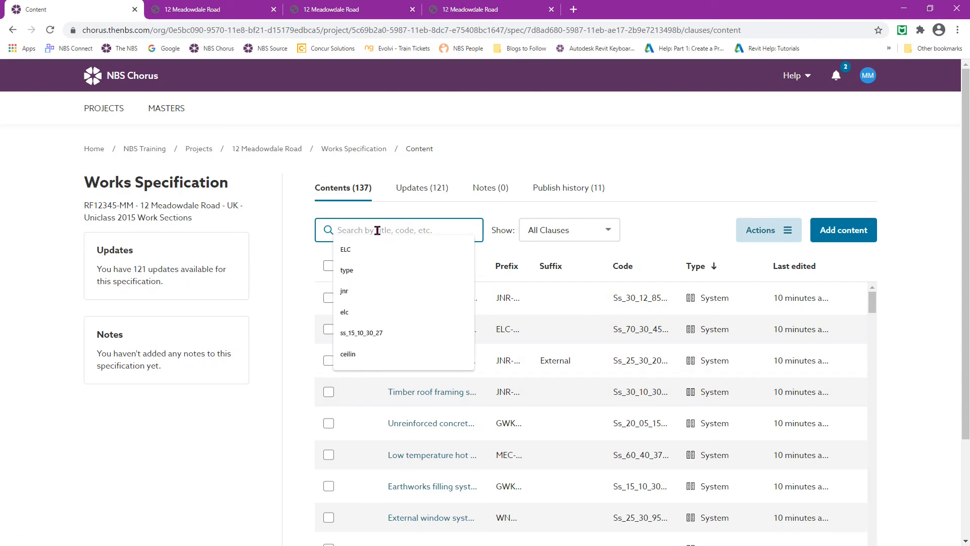
type("JNR")
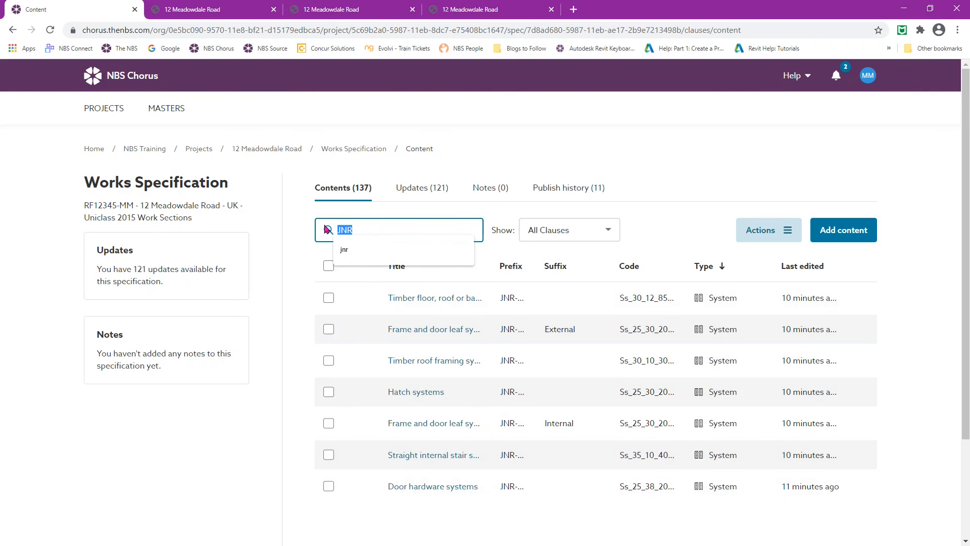
type("GWK")
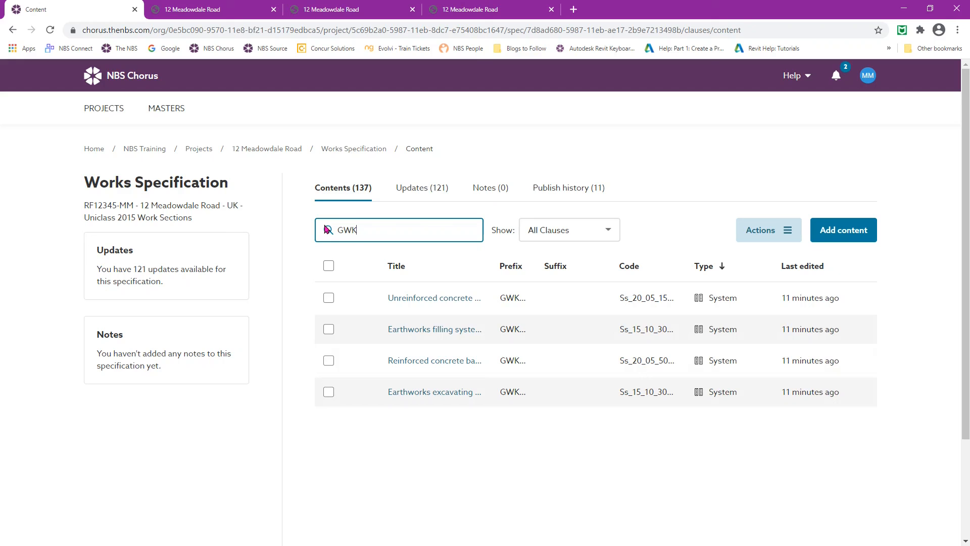
left_click_drag(364, 231, 336, 227)
type("MAS")
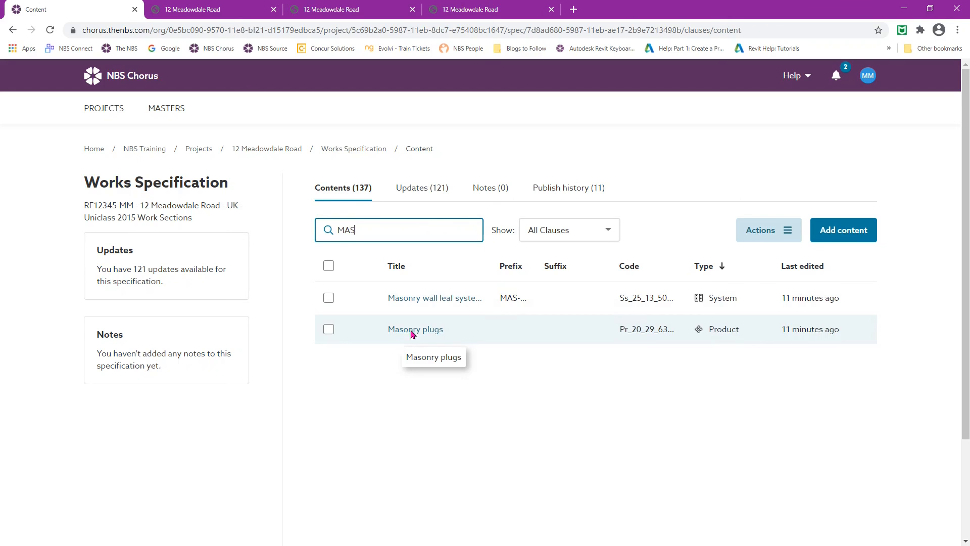
- Check the clause type filter options, keep All Clauses, and widen the Prefix column to show the full prefix
left_click(599, 233)
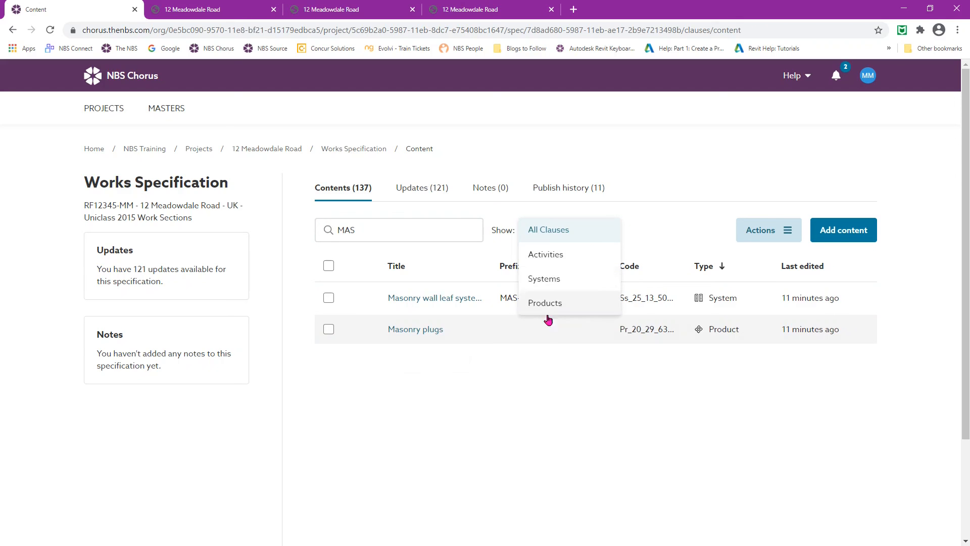
left_click(470, 437)
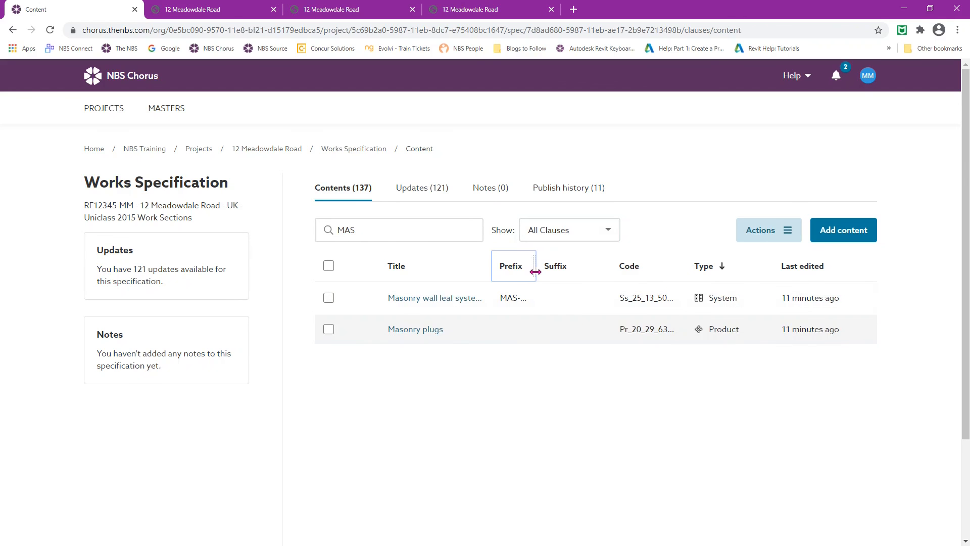
left_click_drag(535, 271, 549, 273)
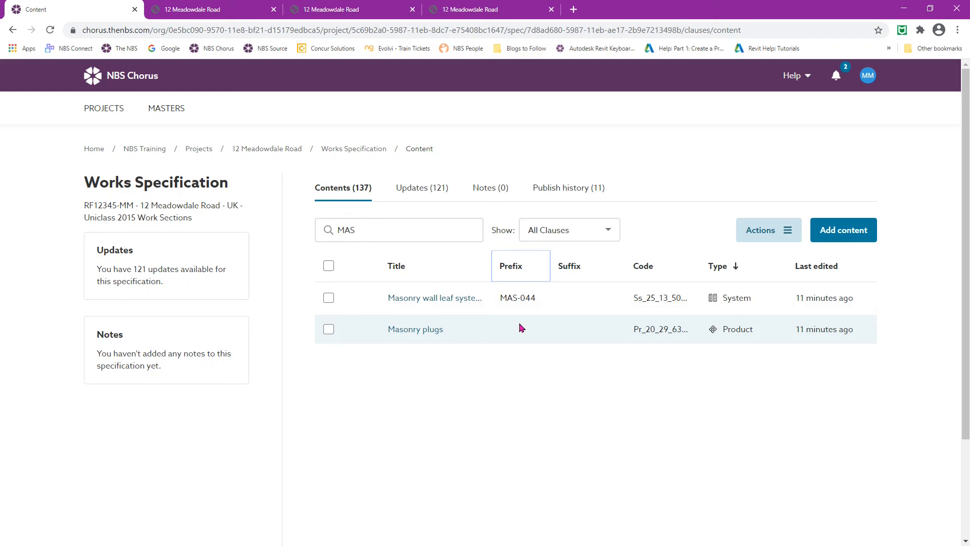
- Filter the specification contents by ELC- and select all the listed electrical systems
left_click(365, 230)
left_click_drag(364, 230, 333, 230)
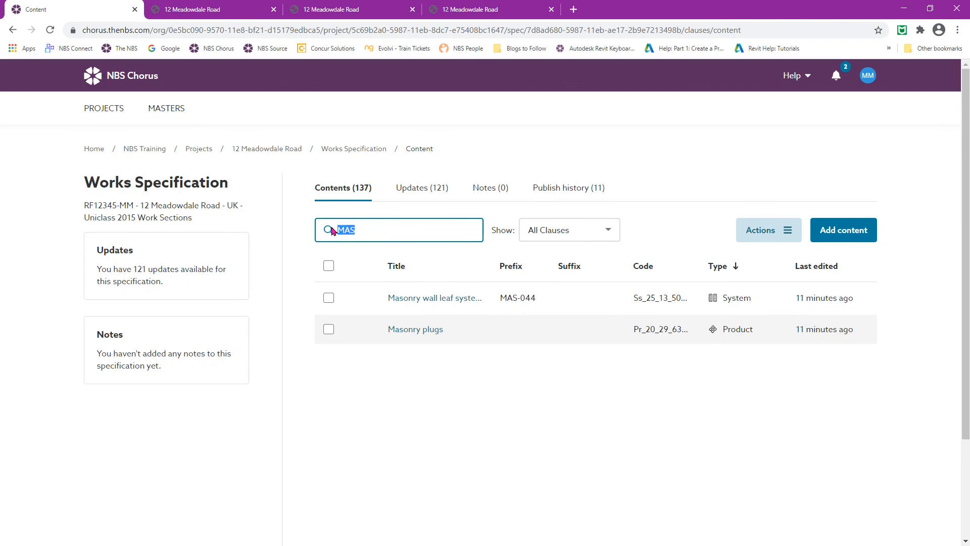
type("ELC-")
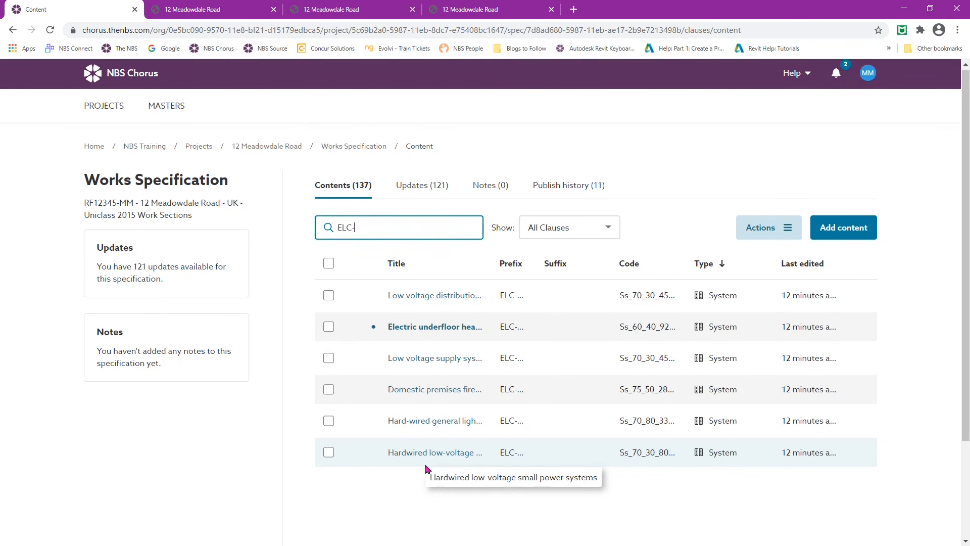
scroll(425, 455, "down", 1)
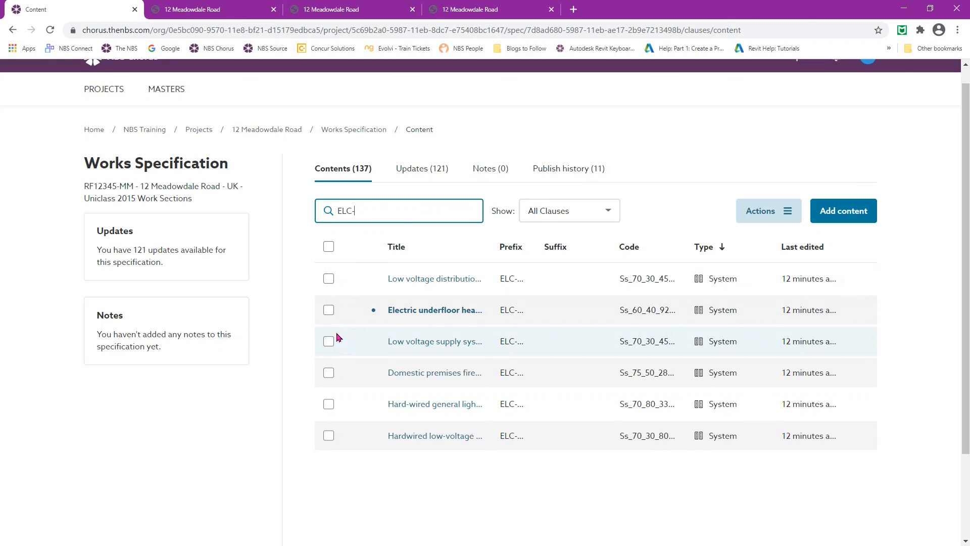
left_click(329, 247)
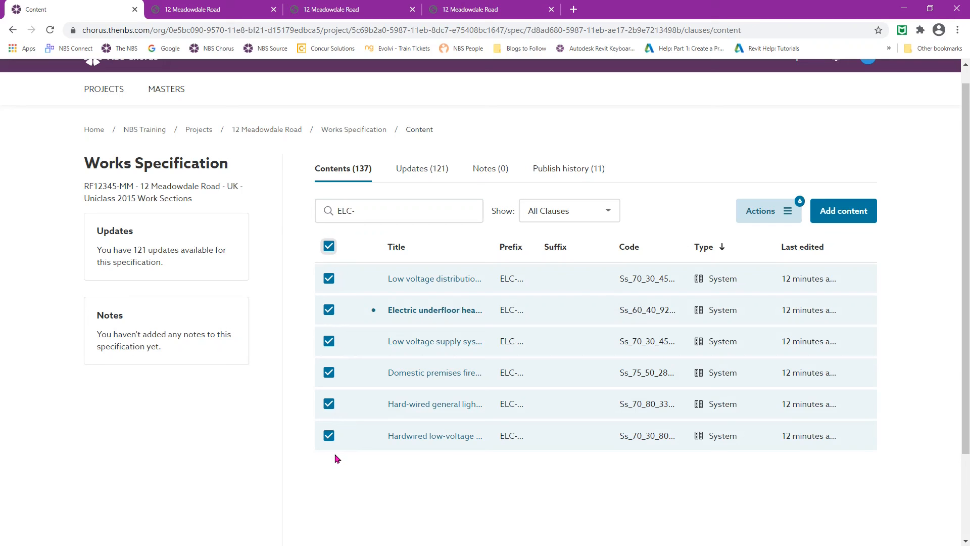
- Start publishing the selected electrical systems as a PDF with the single systems structure
left_click(766, 216)
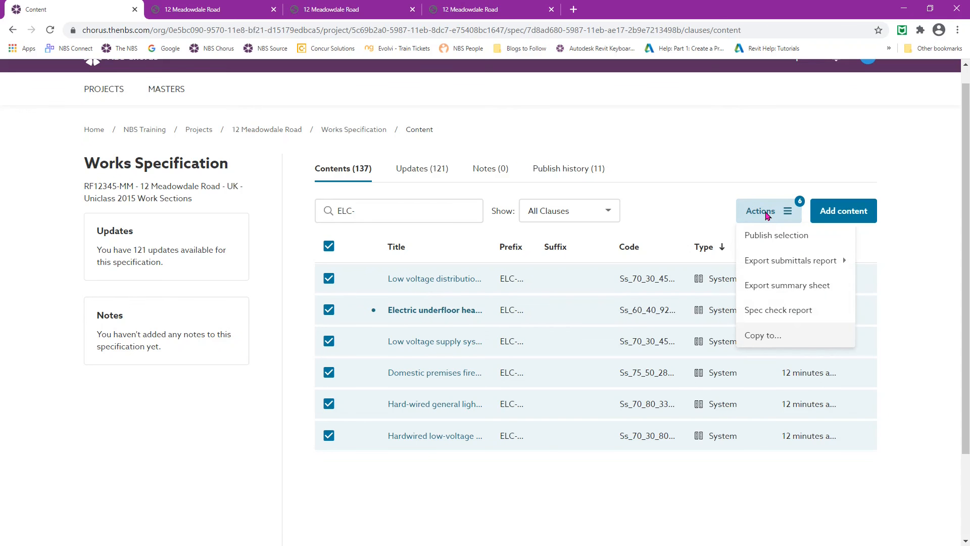
left_click(781, 245)
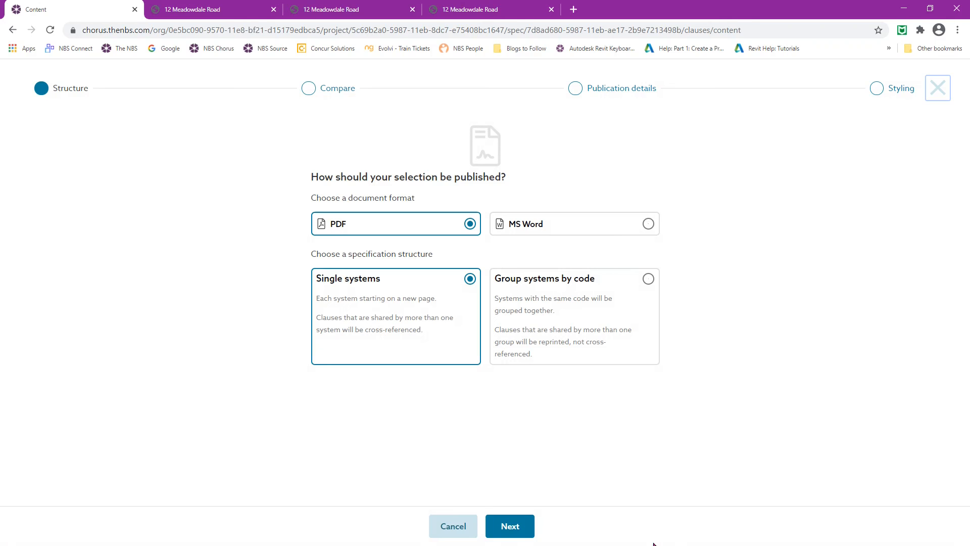
left_click(510, 528)
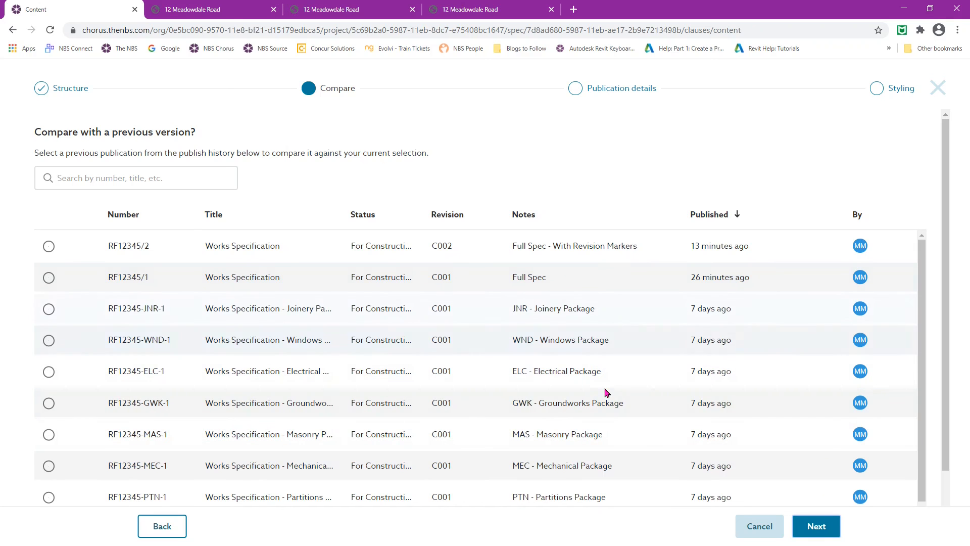
- Find the previous publications matching ELC and choose RF12345-ELC-1, the Electrical Package, as the version to compare against
left_click(127, 176)
left_click(126, 177)
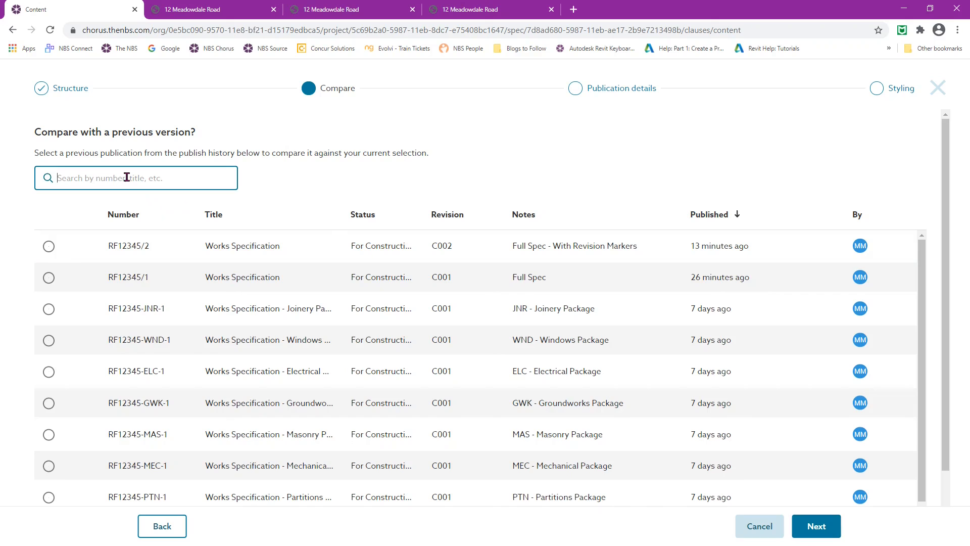
type("ELC")
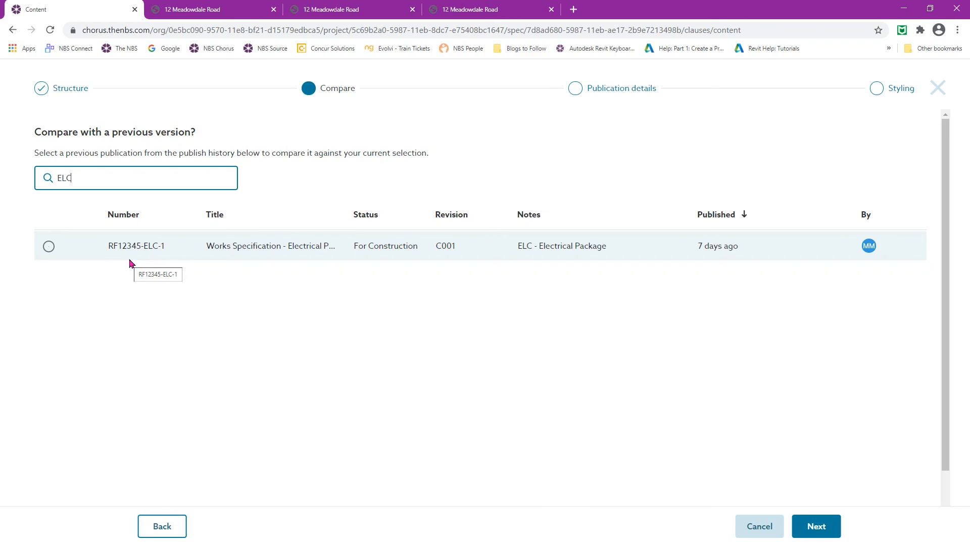
left_click(452, 216)
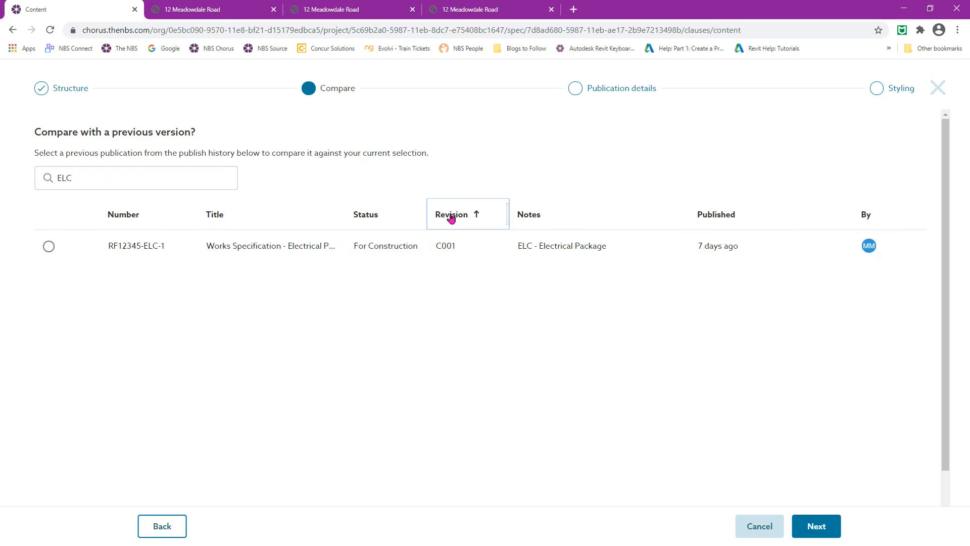
left_click(720, 218)
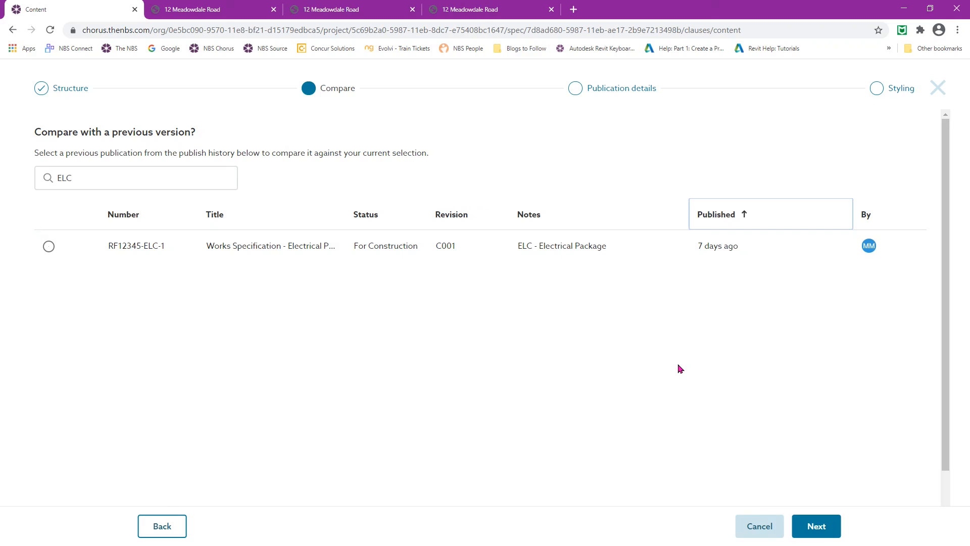
left_click(48, 247)
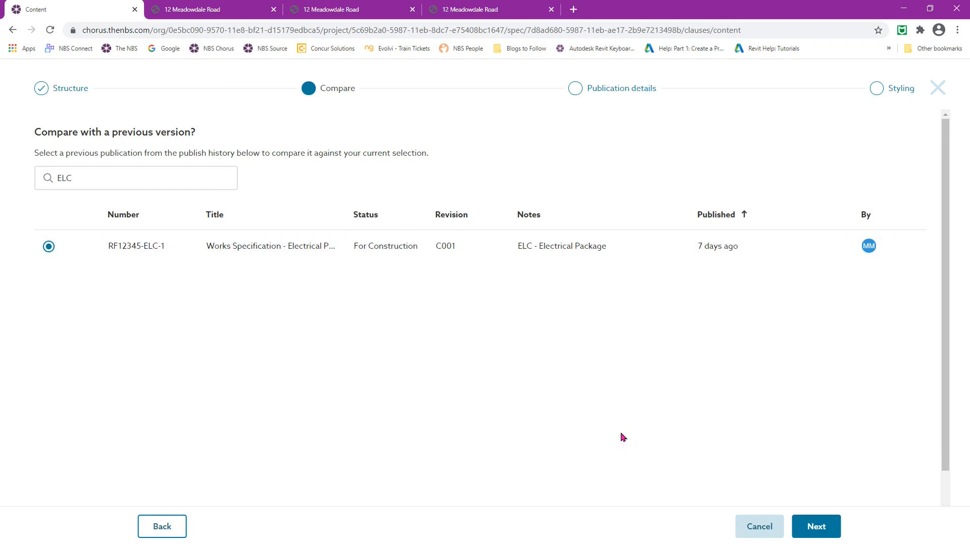
left_click(821, 527)
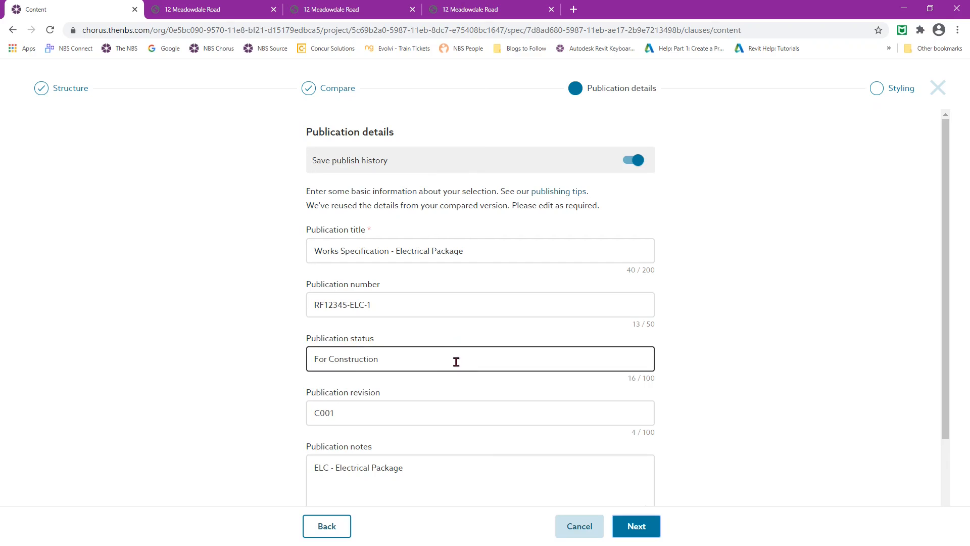
- Set the publication number to RF12345-ELC-2 and the revision to C002, and publish with the NBS default stylesheet
left_click(395, 302)
type("2")
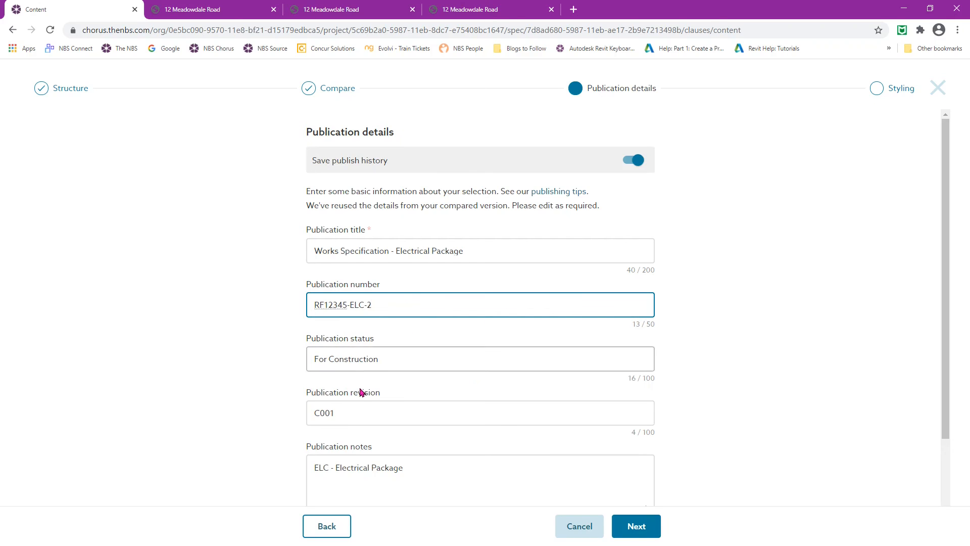
left_click(354, 415)
type("2")
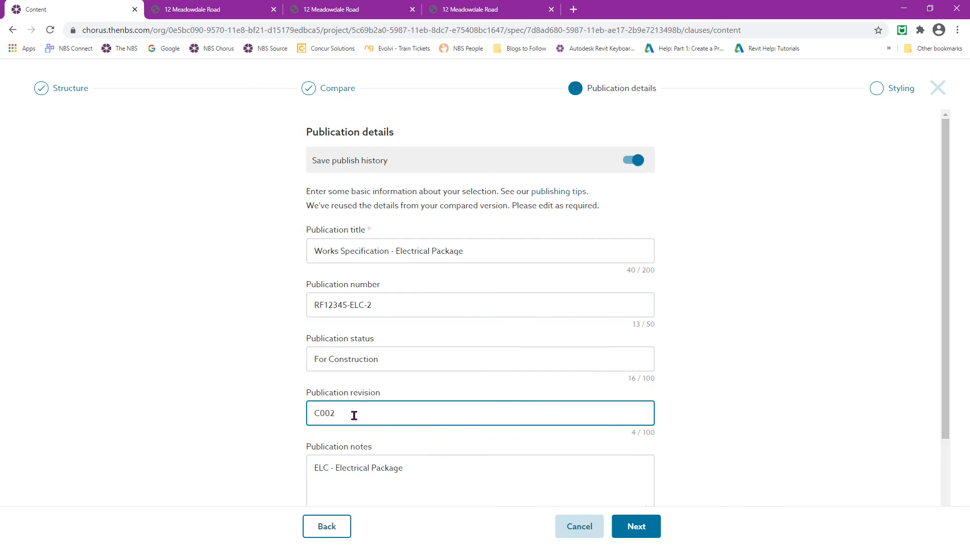
left_click(641, 530)
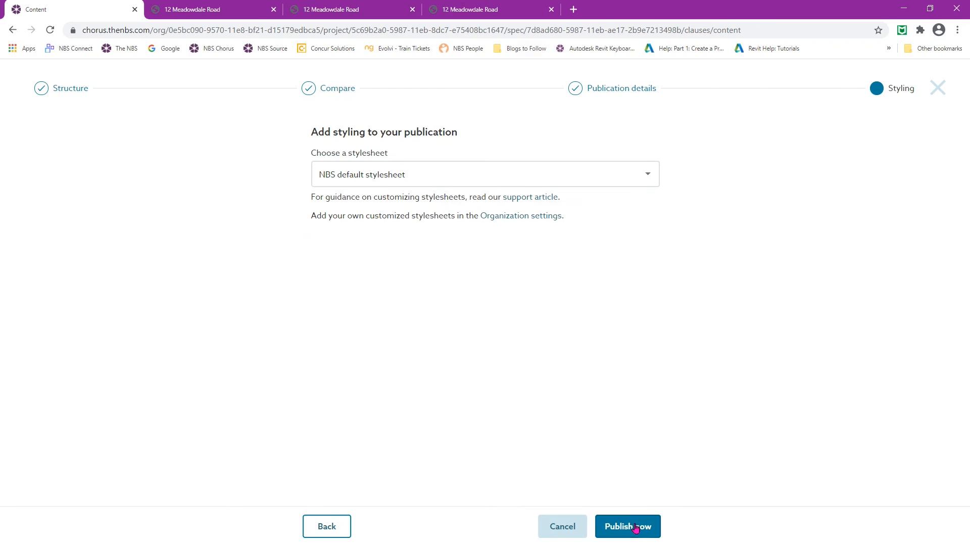
left_click(636, 527)
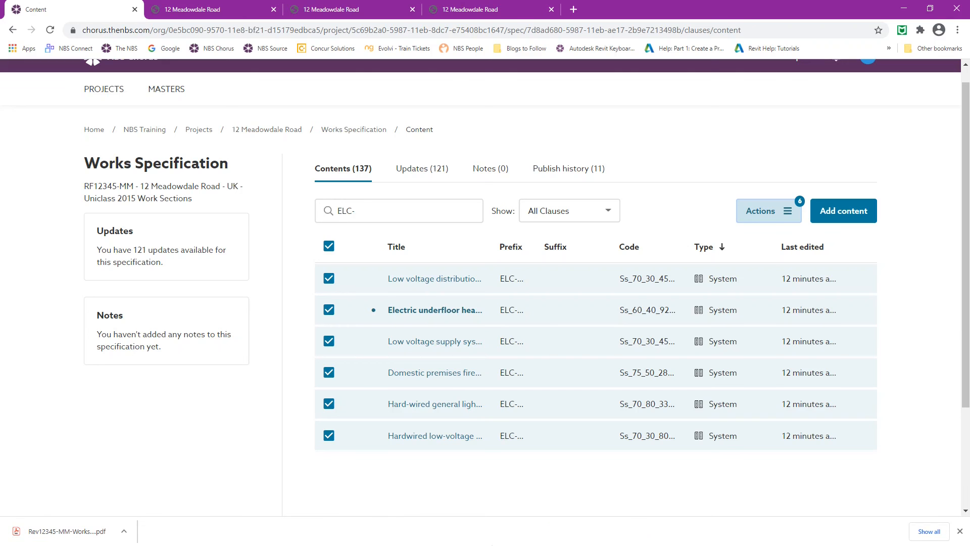
- Open the published Electrical Package PDF and review its revision markers from the contents to Electric vehicle charging points in section ELC-167
left_click(66, 537)
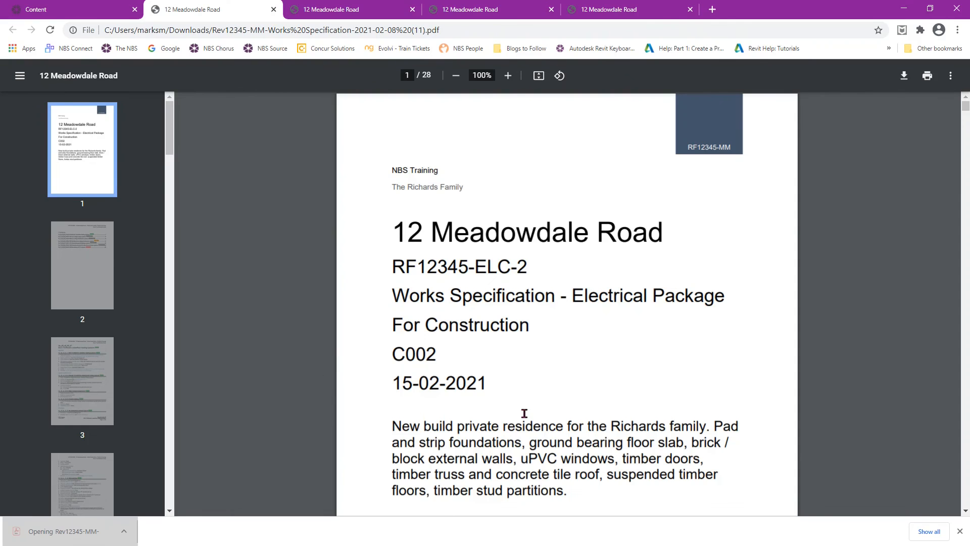
left_click(95, 297)
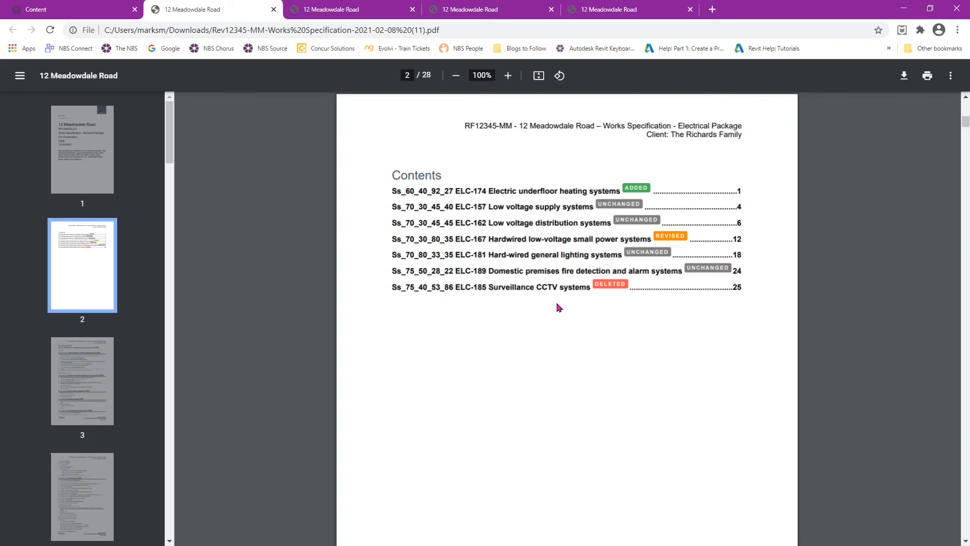
left_click(545, 244)
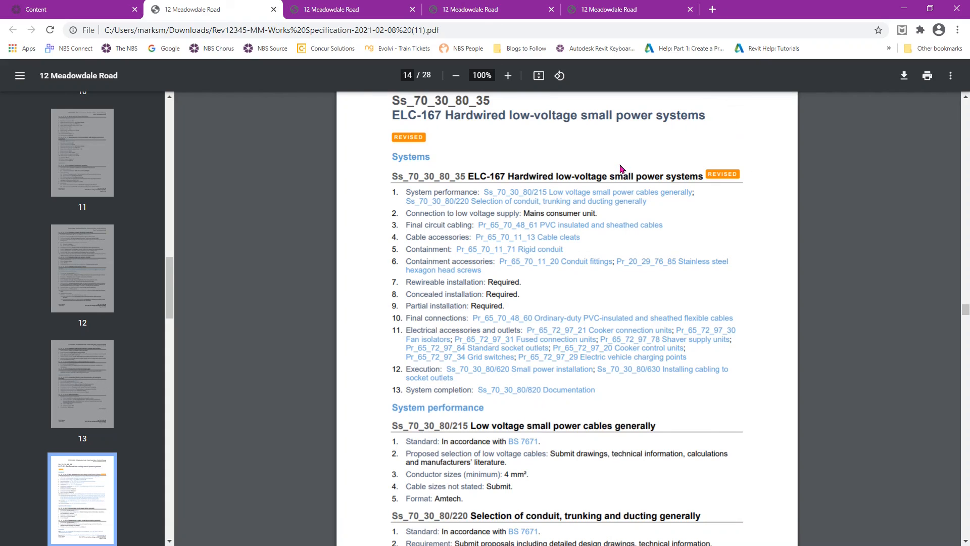
scroll(560, 336, "down", 2)
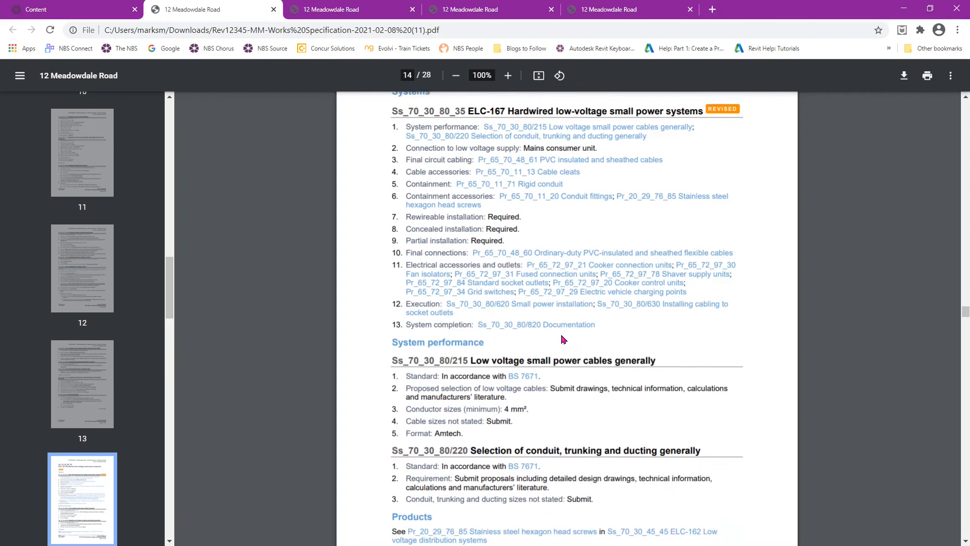
scroll(561, 335, "down", 7)
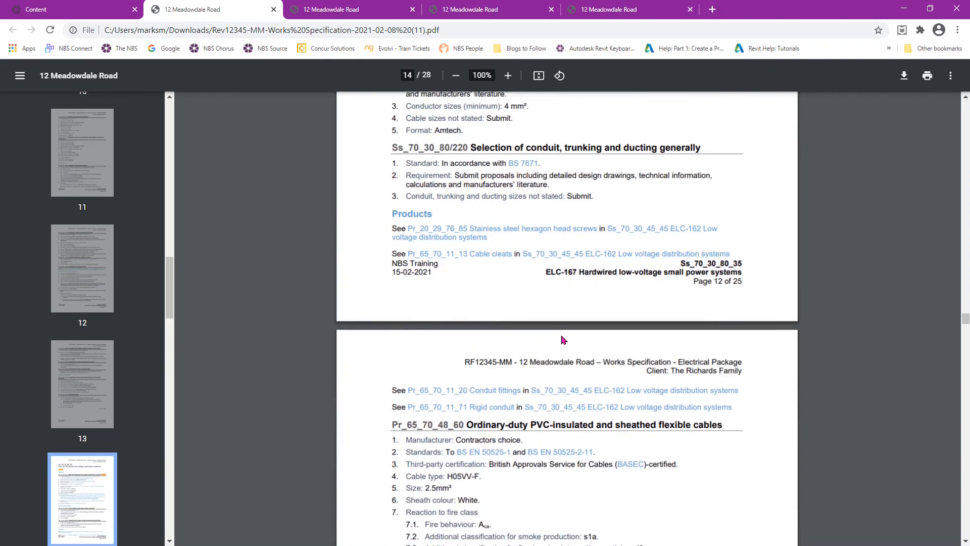
scroll(561, 335, "down", 7)
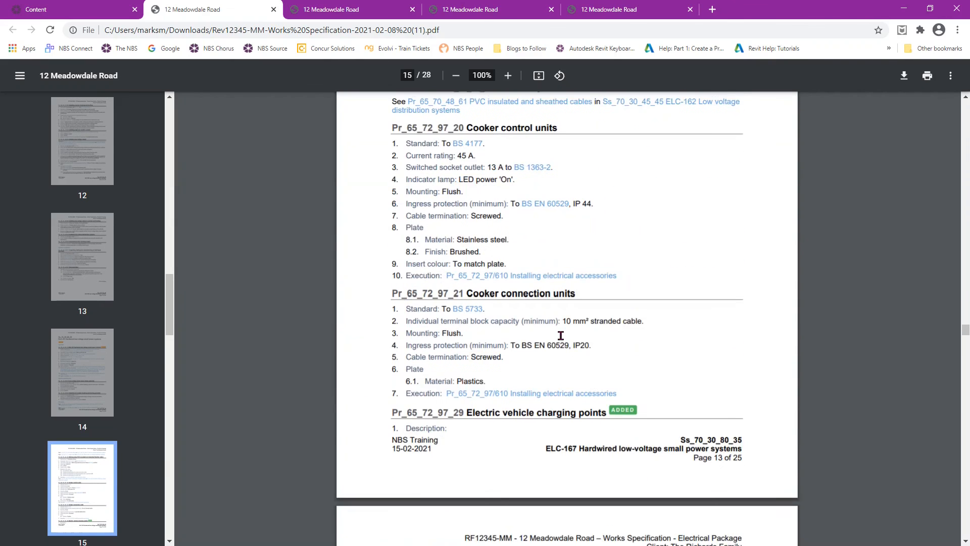
scroll(561, 336, "down", 1)
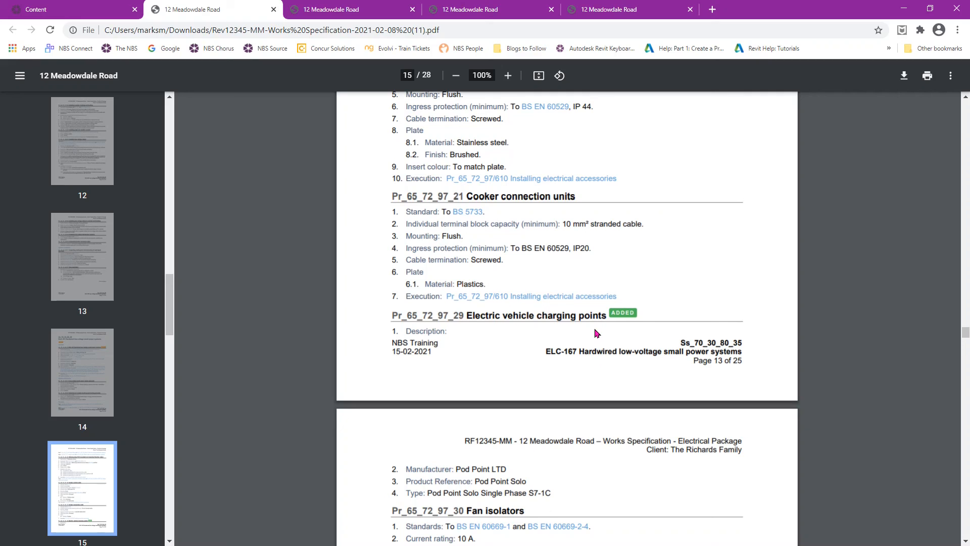
- Return to the specification contents in NBS Chorus and deselect all the electrical systems
left_click(79, 10)
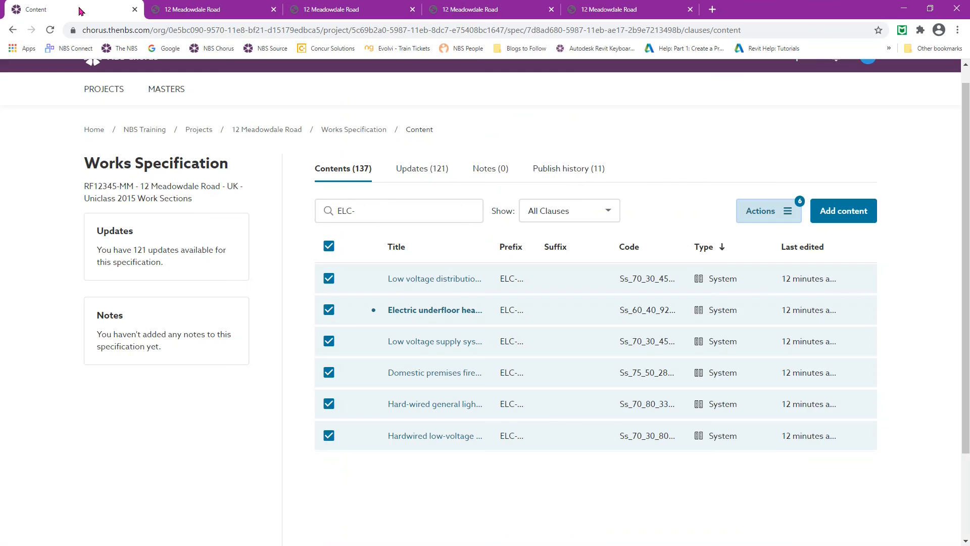
left_click(329, 246)
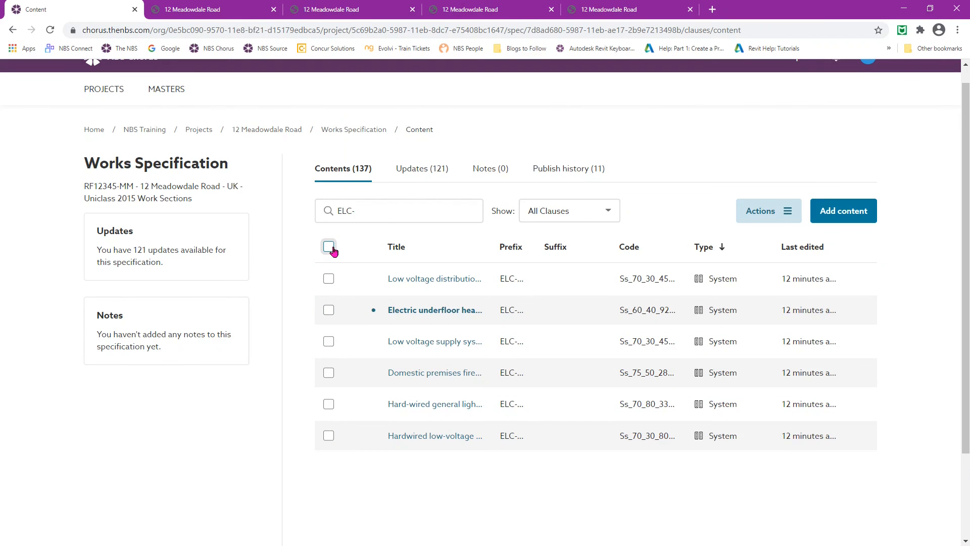
- Clear the ELC- search and select systems JNR-115, JNR-057 and GWK-017, widening the Prefix column to show full prefixes
left_click_drag(363, 212, 334, 211)
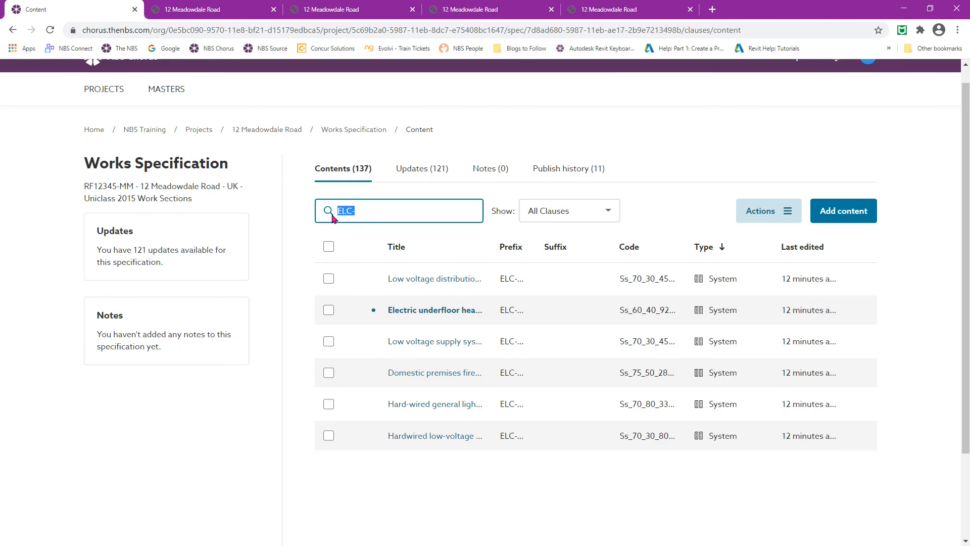
key("BackSpace")
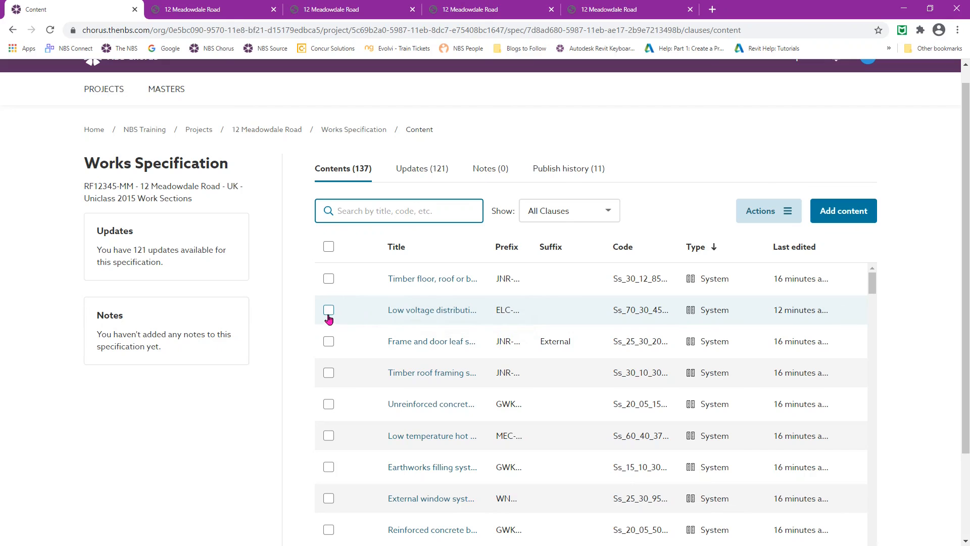
left_click(329, 280)
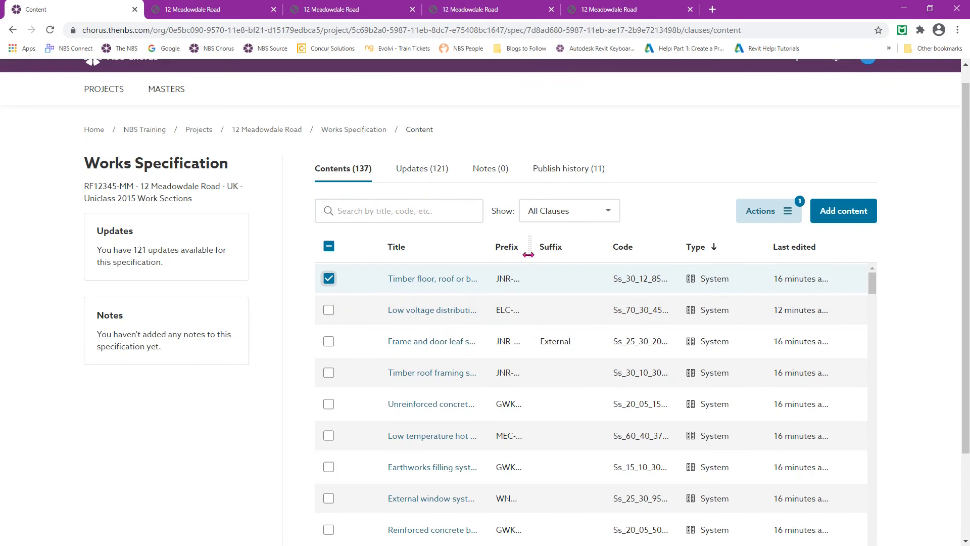
left_click_drag(535, 257, 551, 257)
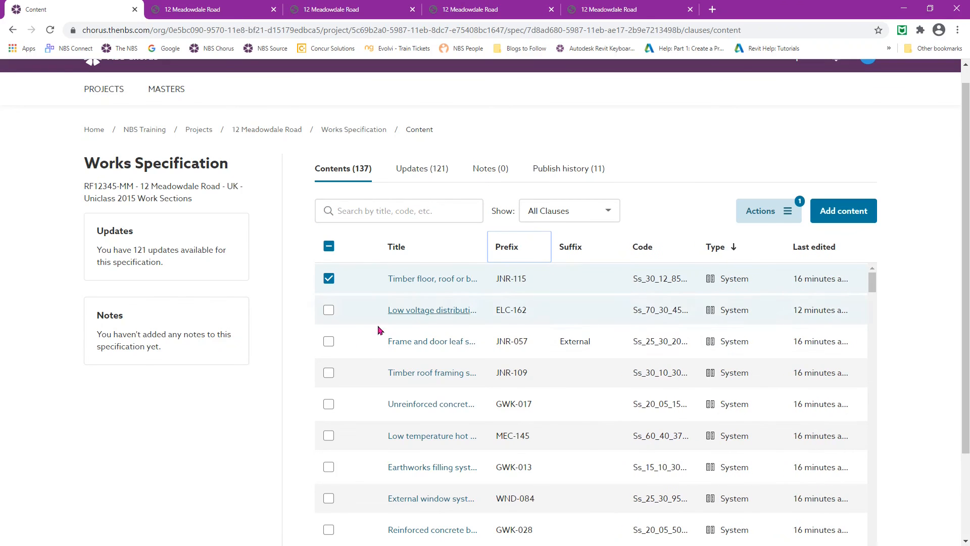
left_click(328, 342)
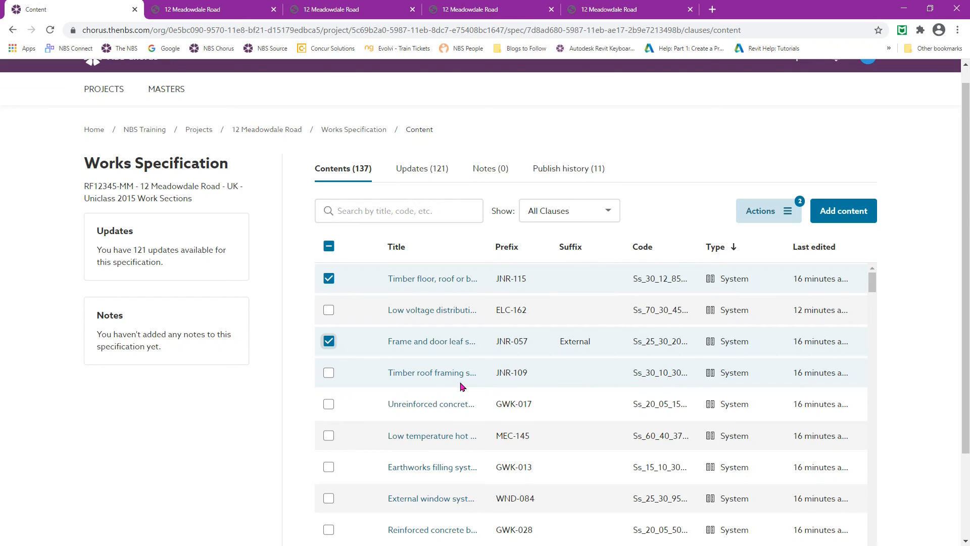
left_click(328, 404)
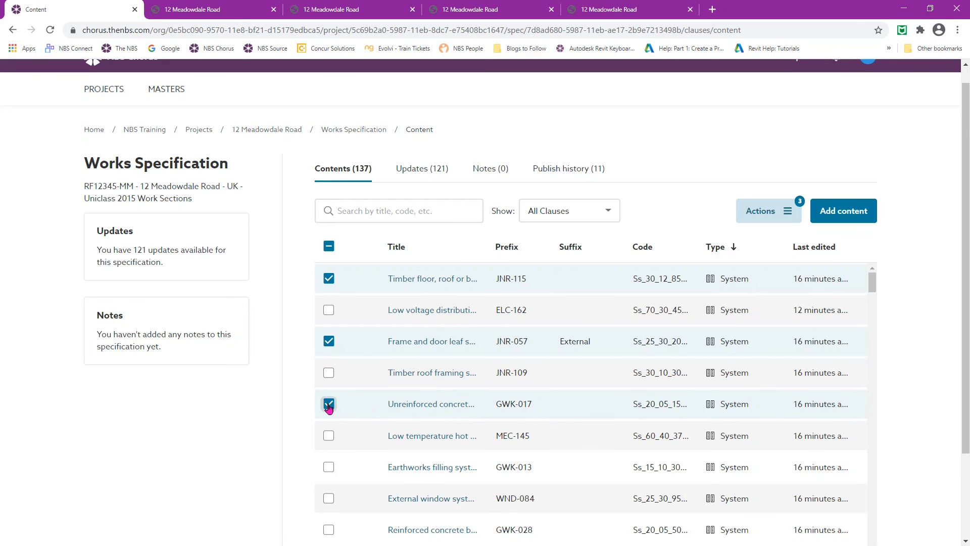
- Add Hatch systems JNR-074, internal Frame and door leaf JNR-059, Straight internal stair JNR-132 and Door hardware systems JNR-104 to the selection
scroll(326, 442, "down", 2)
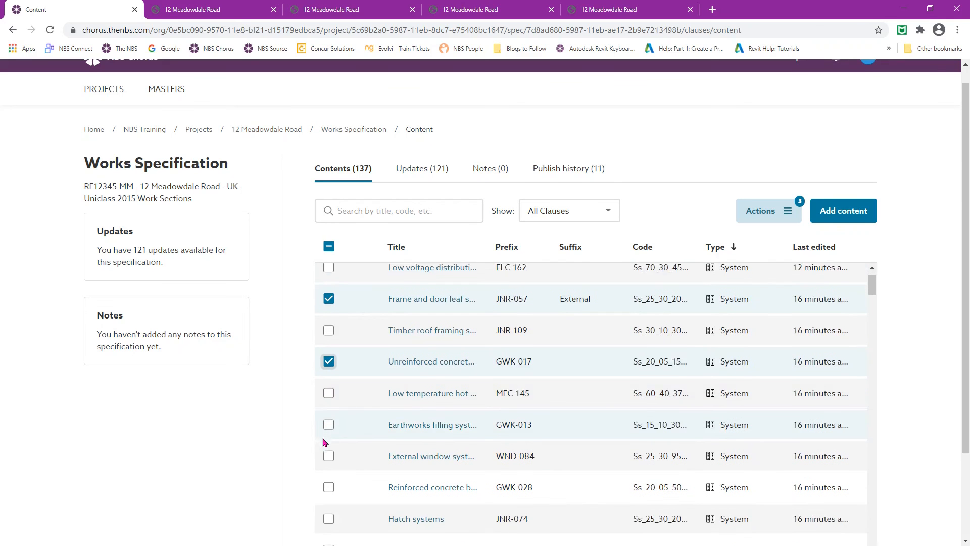
left_click(329, 484)
scroll(335, 479, "down", 2)
scroll(329, 470, "down", 2)
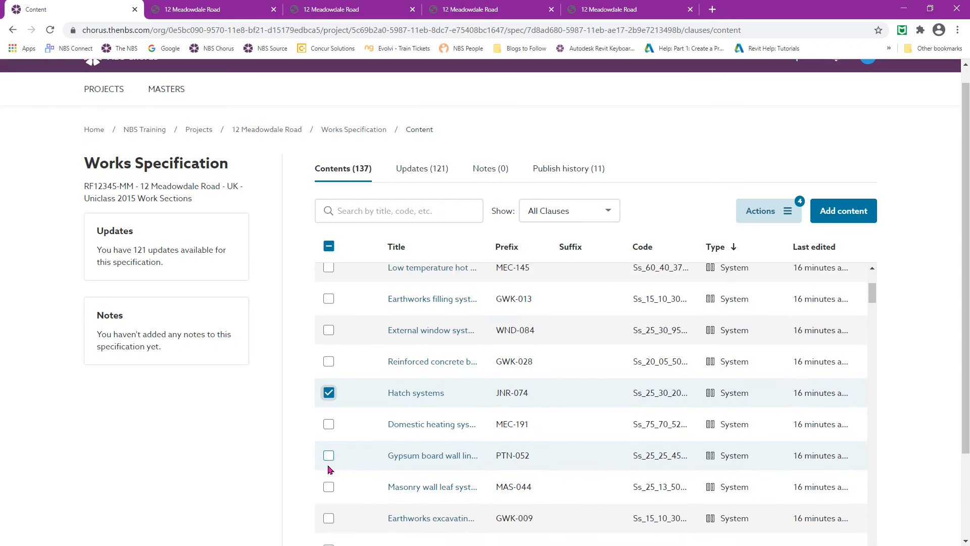
scroll(330, 470, "down", 3)
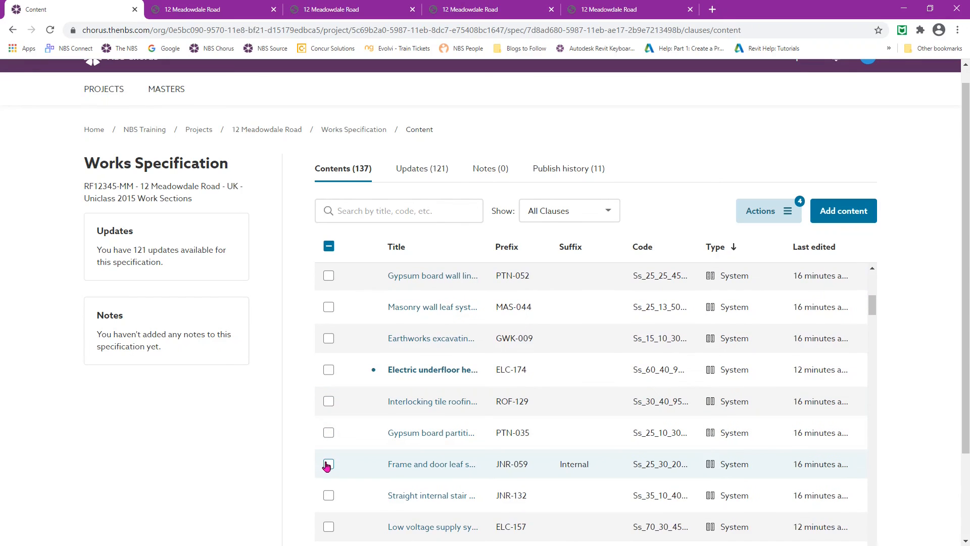
left_click(328, 495)
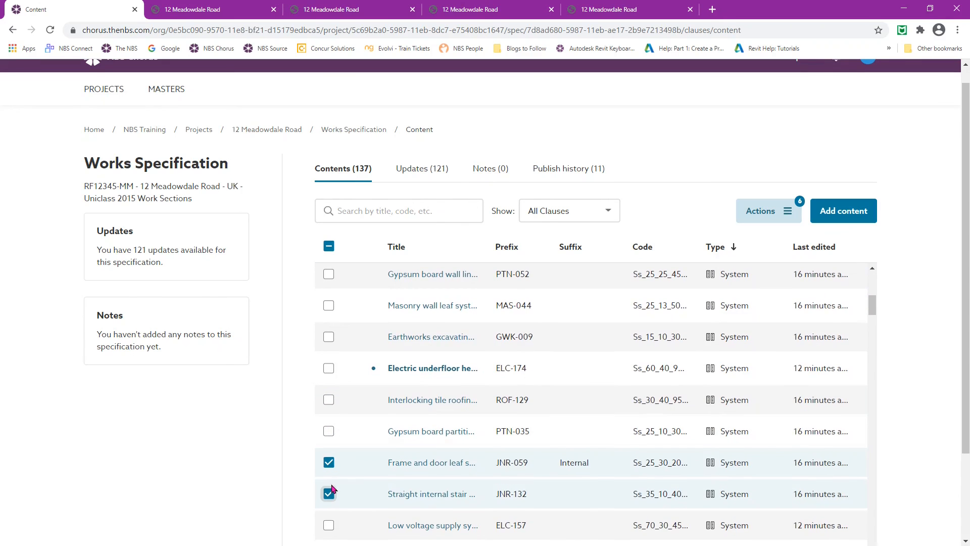
scroll(330, 491, "down", 2)
scroll(331, 487, "down", 5)
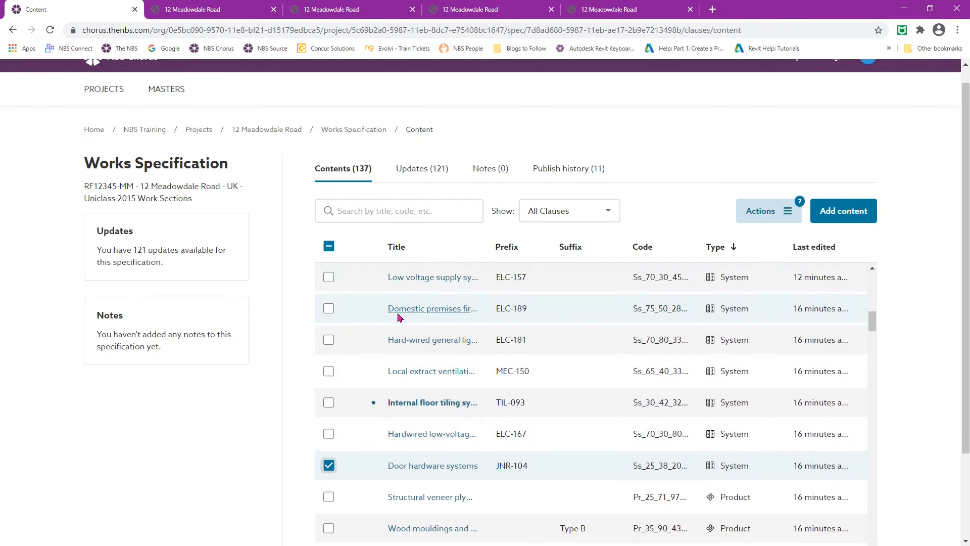
scroll(398, 317, "up", 8)
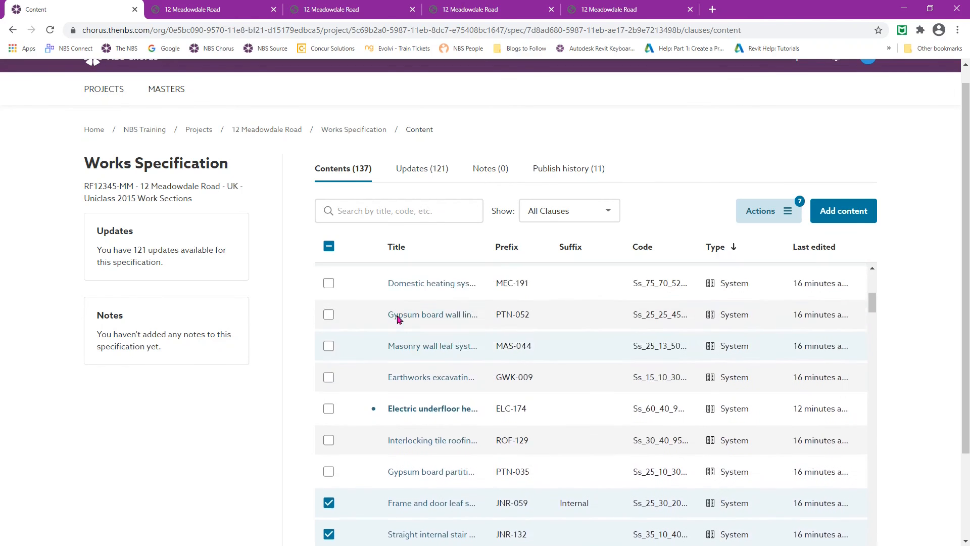
scroll(397, 318, "up", 2)
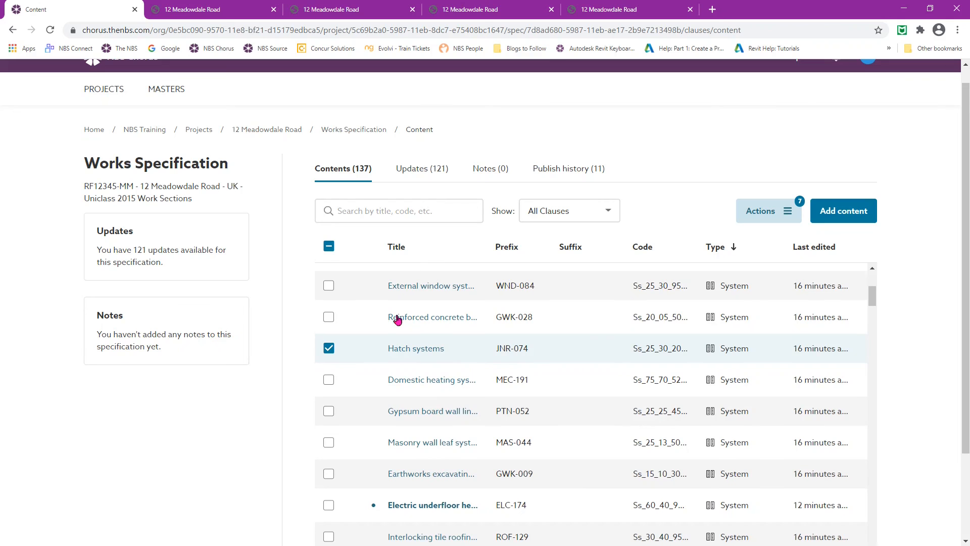
scroll(398, 318, "up", 1)
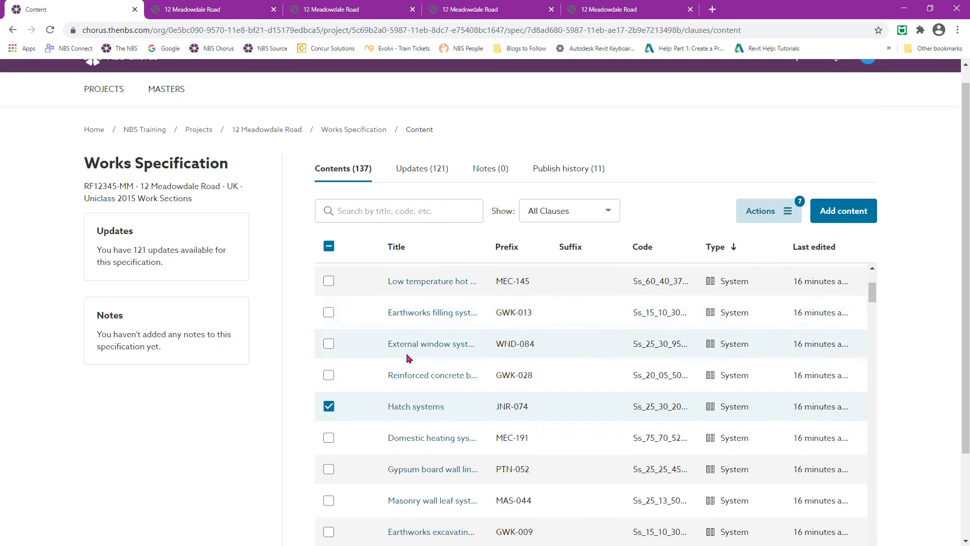
scroll(408, 359, "up", 2)
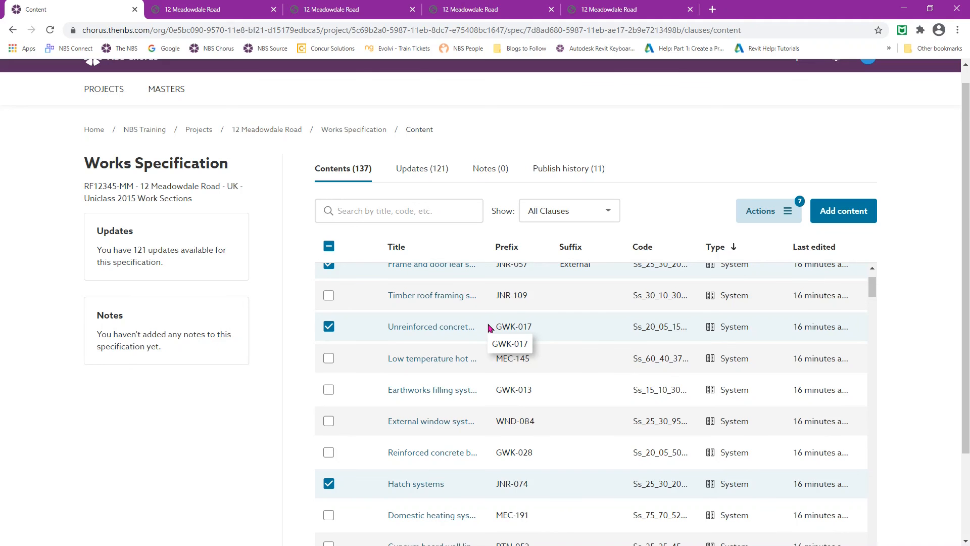
- Start publishing the selected systems and choose RF12345-JNR-1, the Joinery Package found by searching jnr, as the version to compare against
left_click(765, 217)
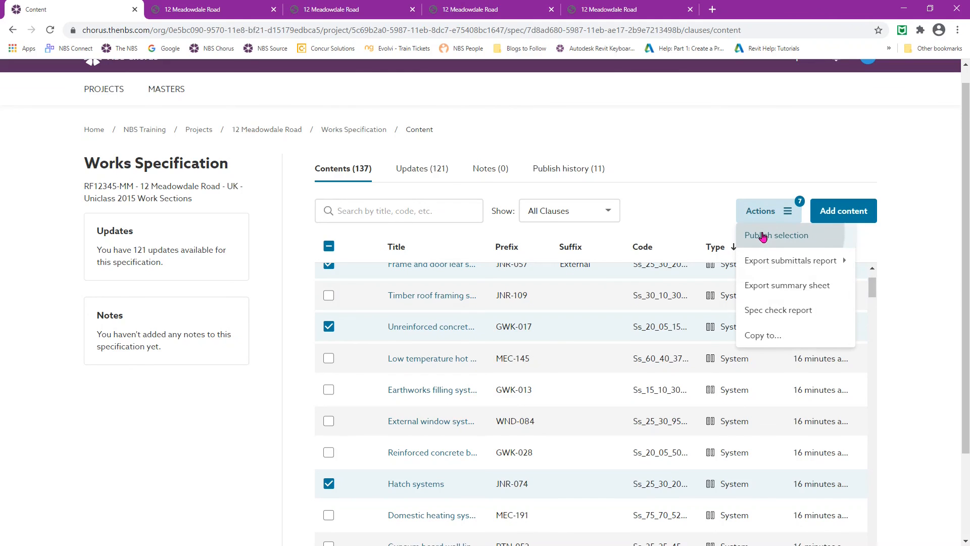
left_click(763, 236)
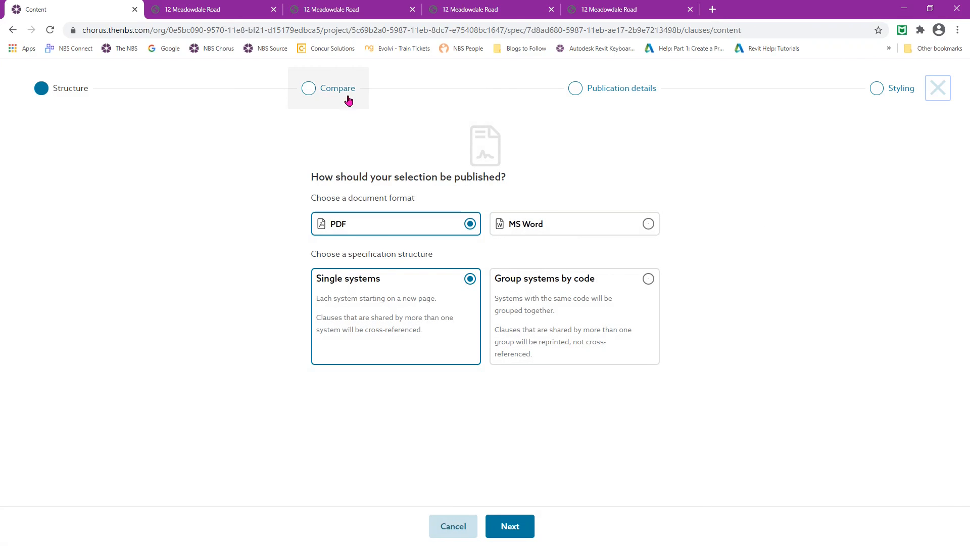
left_click(348, 100)
left_click(144, 179)
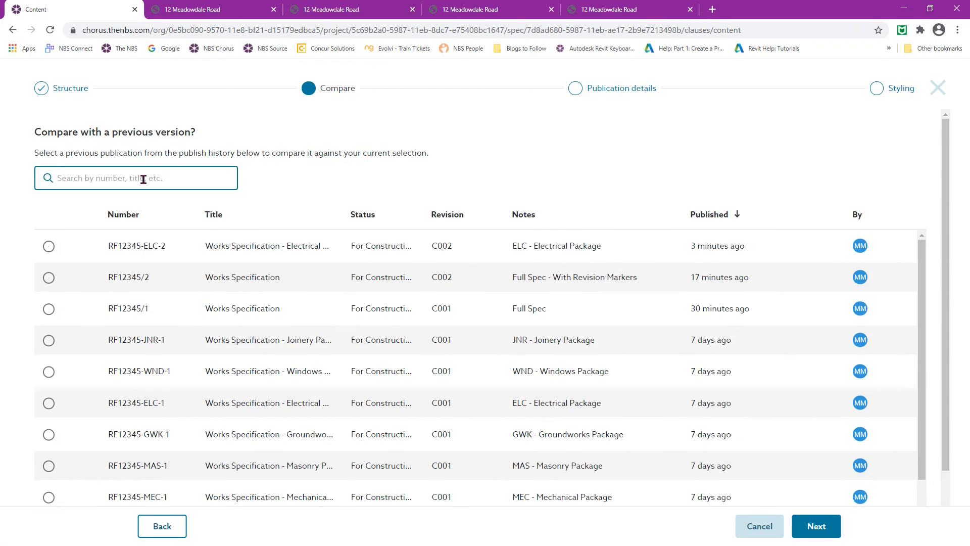
type("jnr")
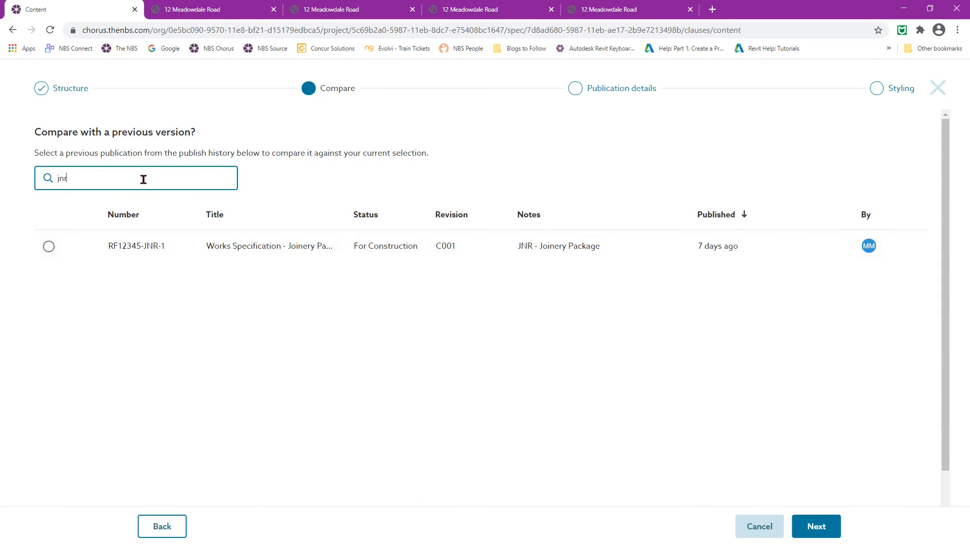
left_click(49, 248)
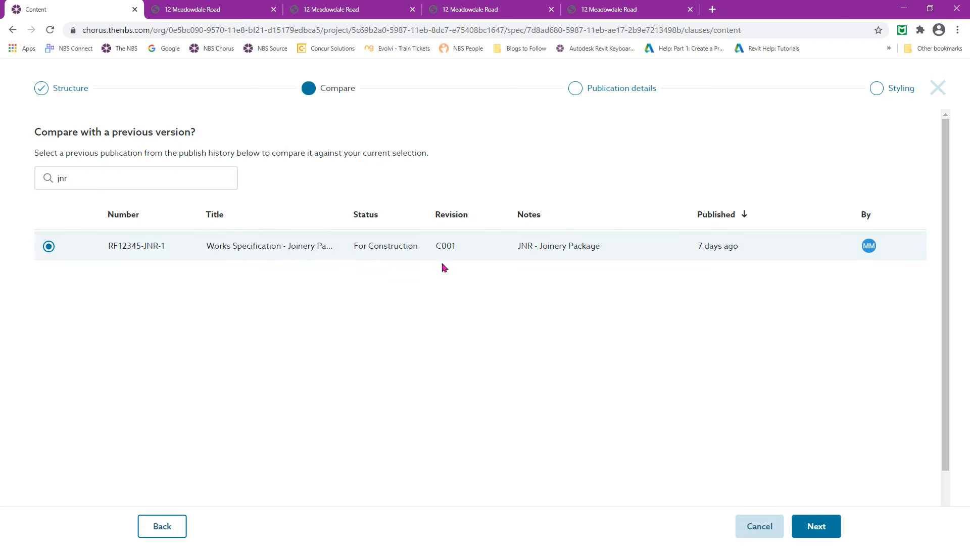
- Turn off saving the publish history and publish the Joinery Package with the reused publication details and current styling
left_click(624, 104)
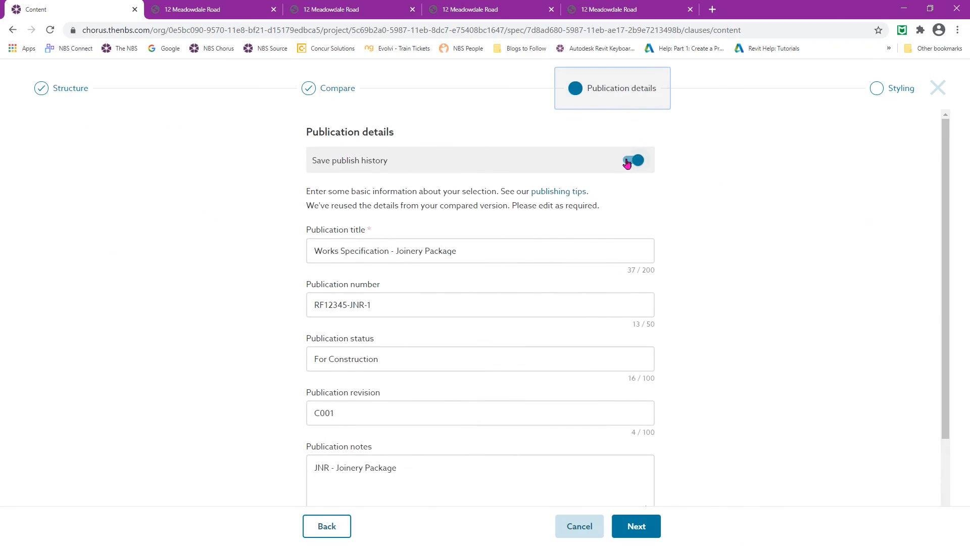
left_click(628, 162)
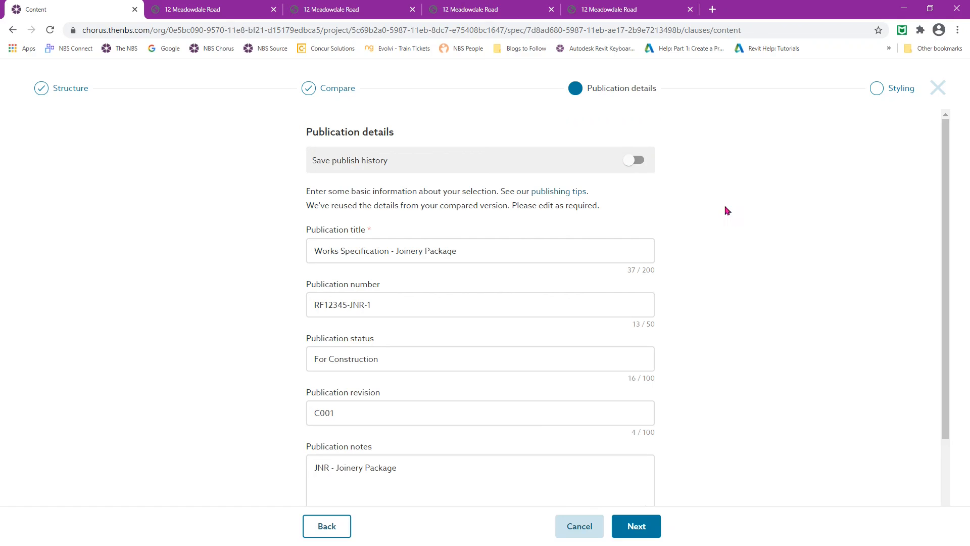
left_click(642, 534)
left_click(642, 534)
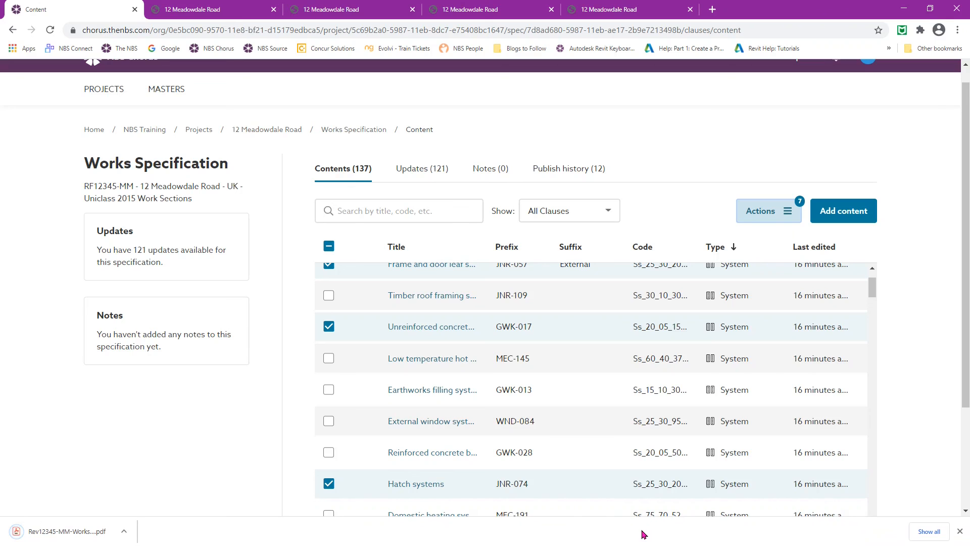
- Open the published Joinery Package PDF, review the revision markers on its contents page, and switch to the presentation slides
left_click(84, 531)
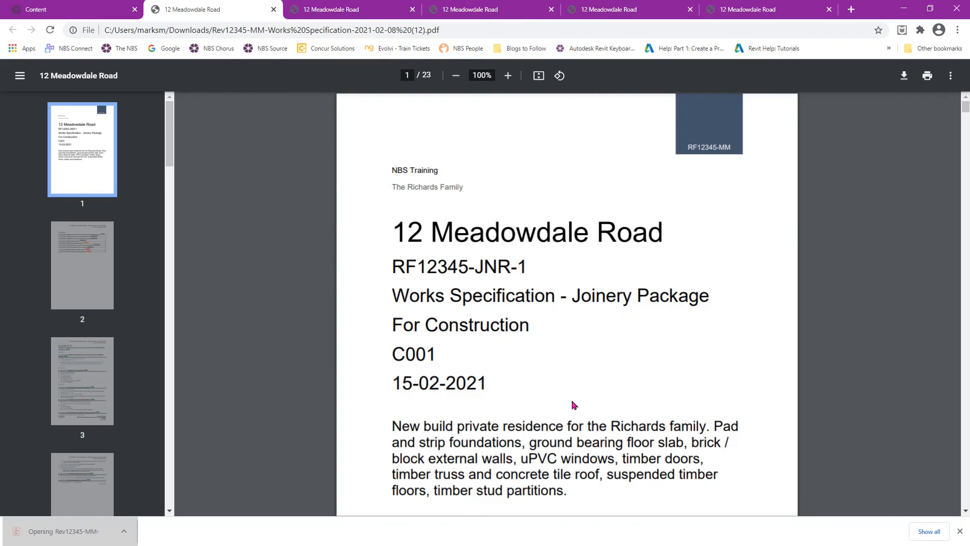
left_click(98, 274)
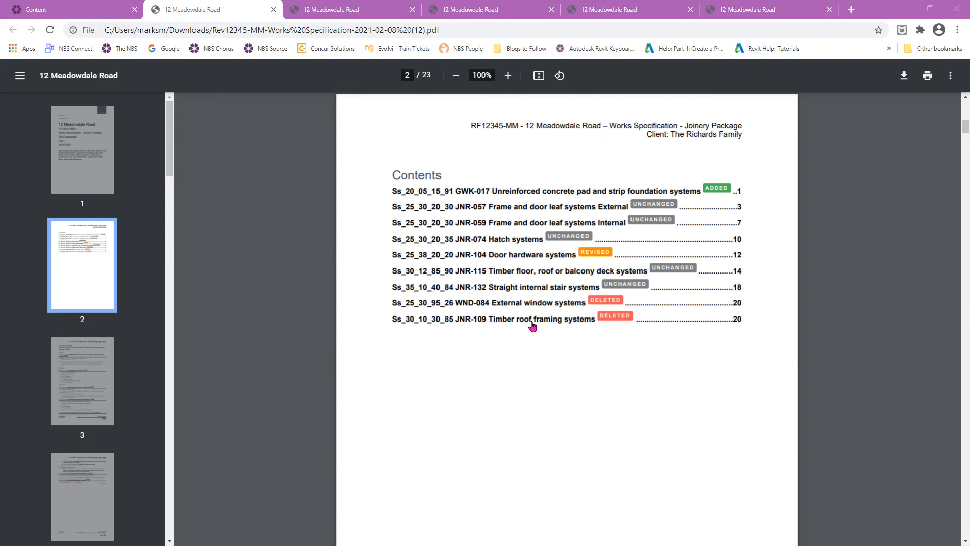
key("alt+Tab")
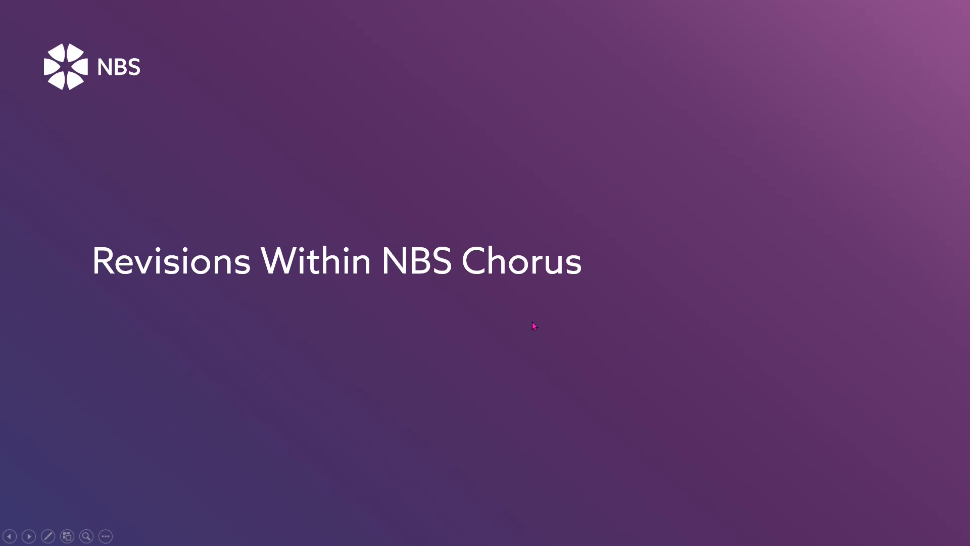